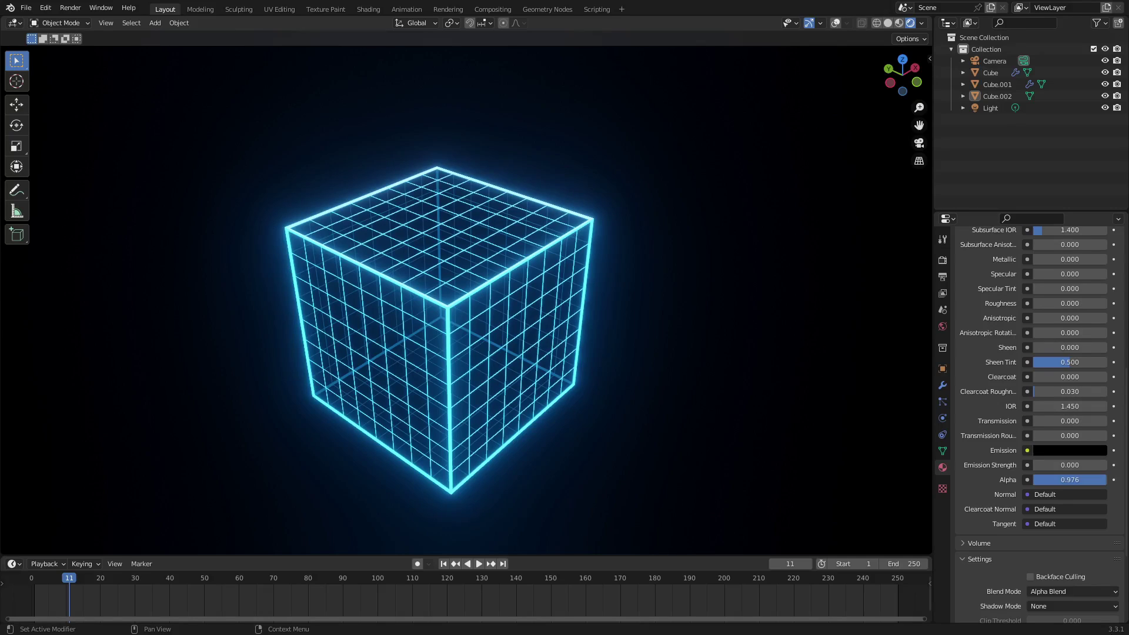
Step: Show the viewport overlays, select the glowing grid cube's objects together with the light, and move them along the X axis away from the origin
middle_drag(617, 482, 678, 502)
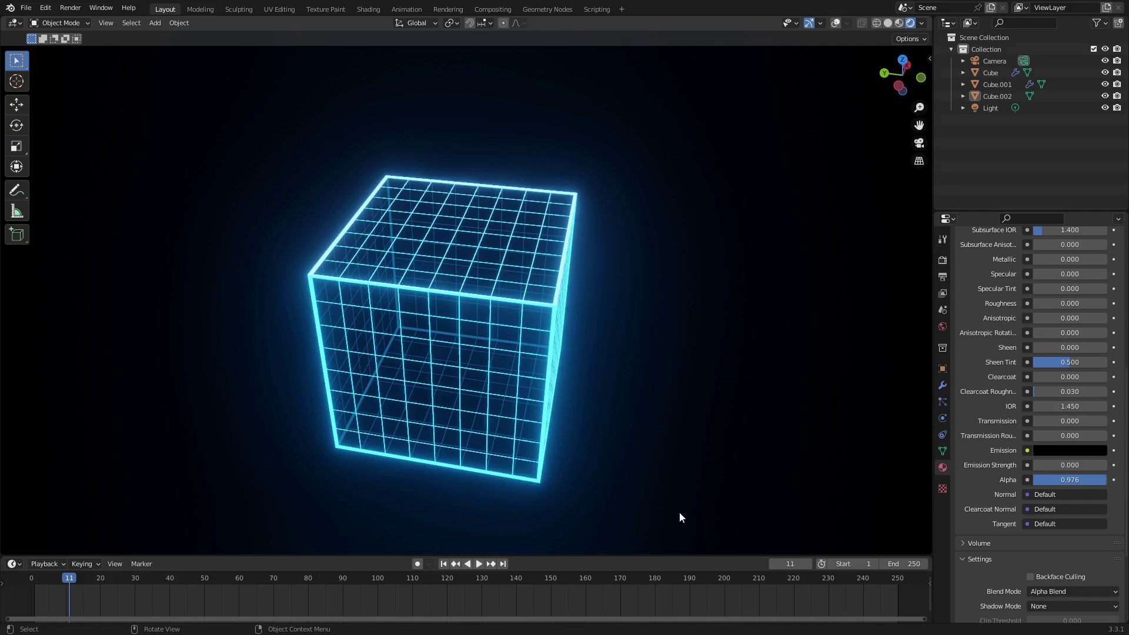
click(835, 23)
scroll(695, 247, down, 4)
drag(673, 407, 459, 311)
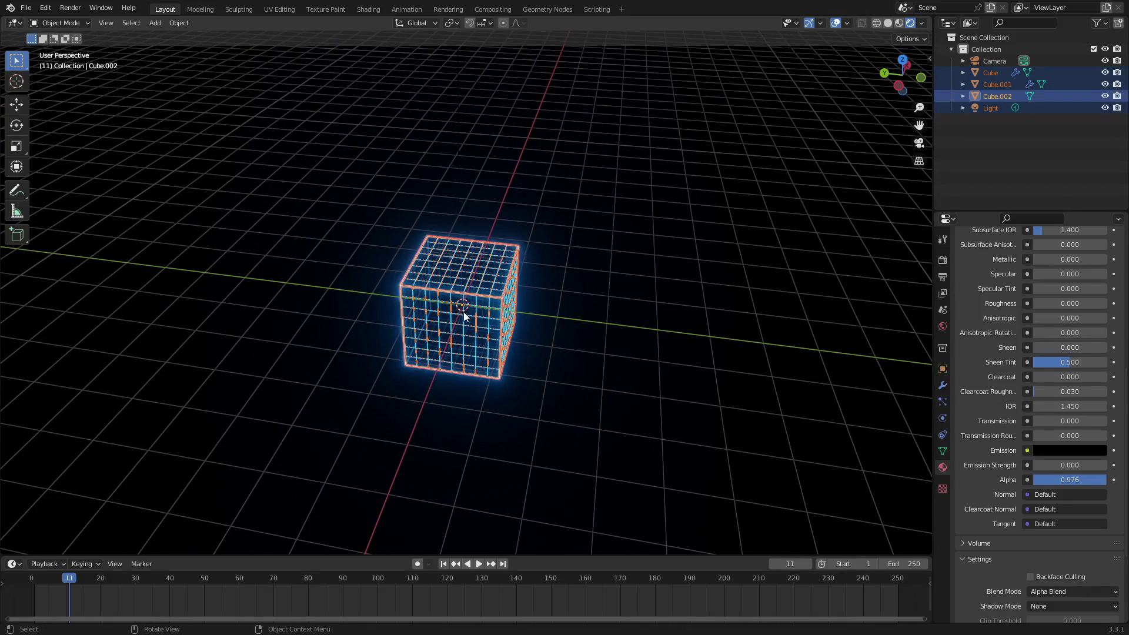
scroll(459, 309, down, 2)
key(g)
right_click(693, 308)
scroll(632, 330, down, 3)
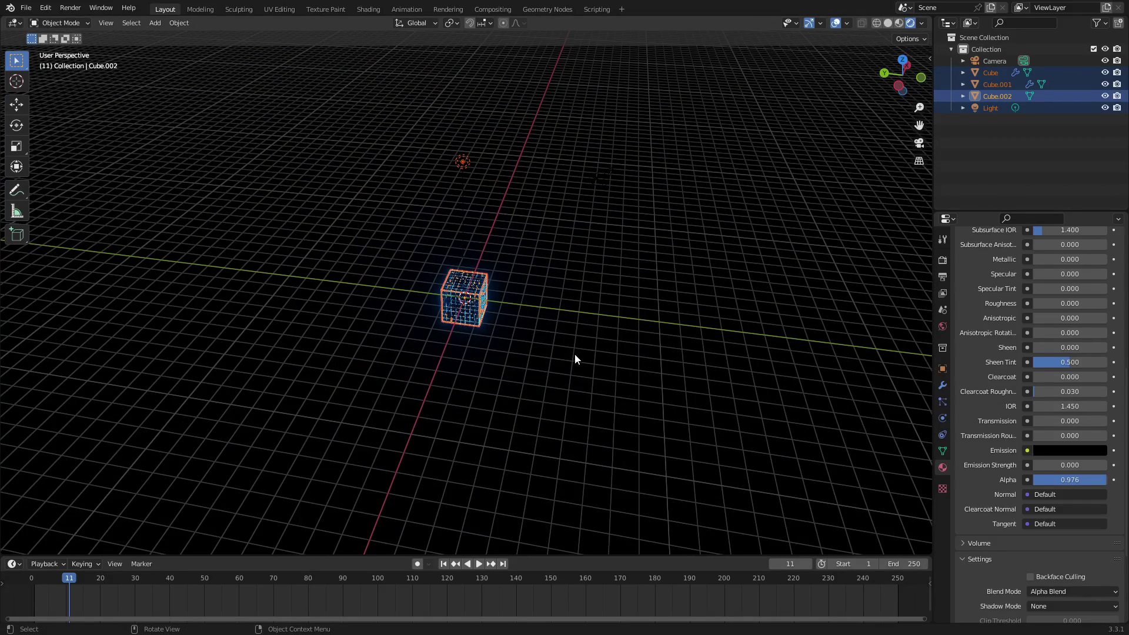
key(g)
key(x)
click(839, 239)
Step: Delete the camera from the scene, keeping the viewport overlays switched on
middle_drag(700, 254, 629, 249)
drag(702, 260, 611, 208)
key(Delete)
scroll(526, 243, up, 4)
middle_drag(525, 240, 594, 227)
click(835, 23)
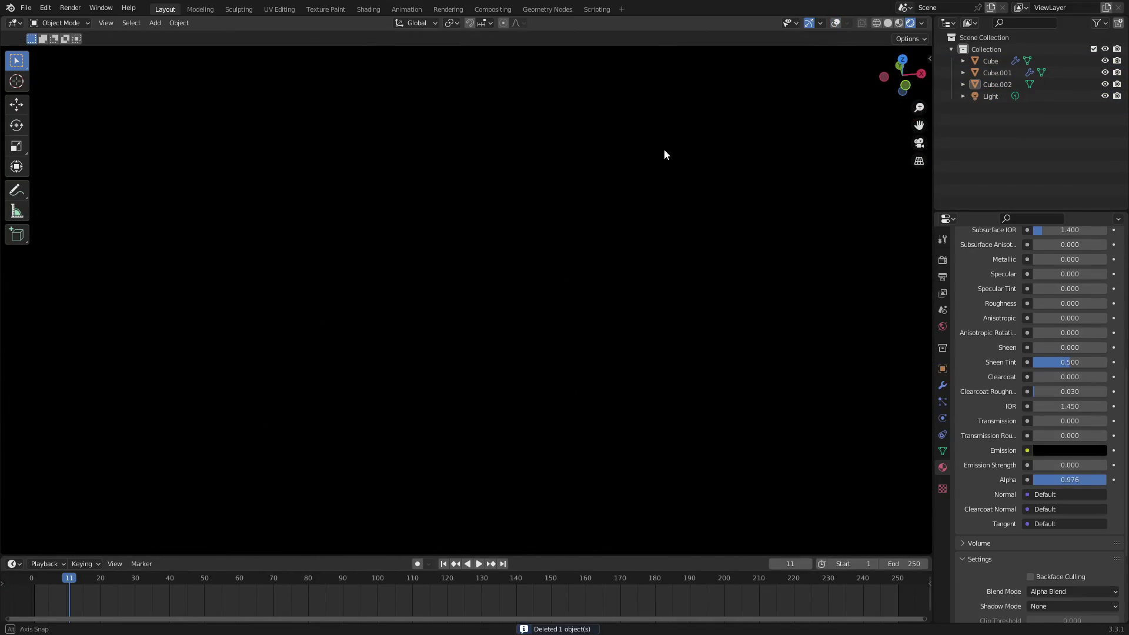
click(836, 23)
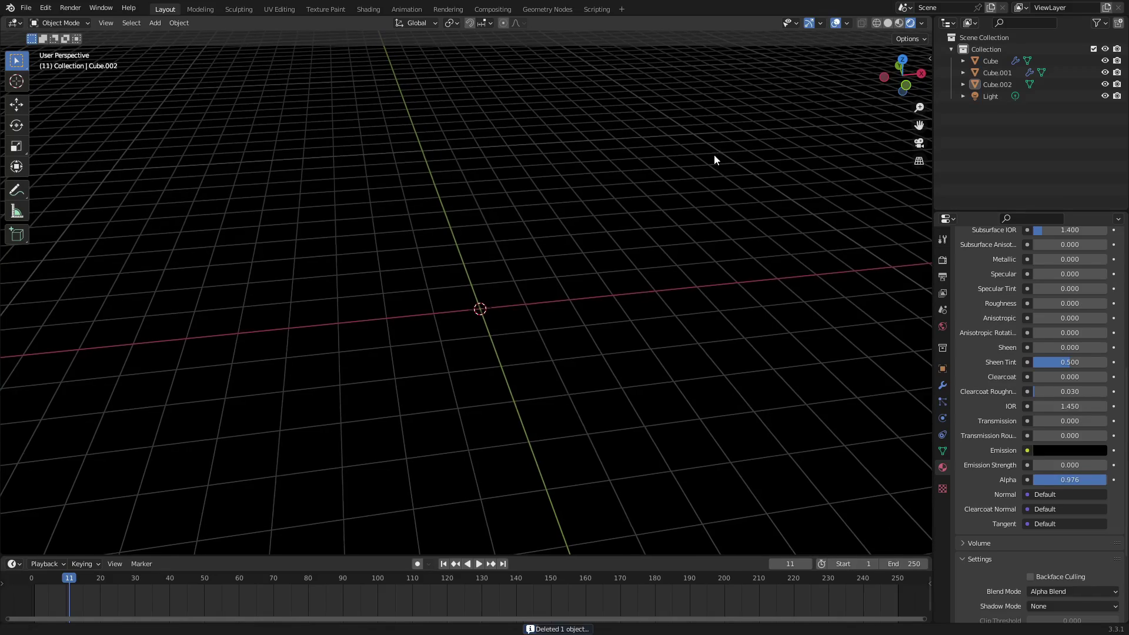
Step: Set the world background colour to pure black, with a value of 0
click(942, 326)
click(1061, 338)
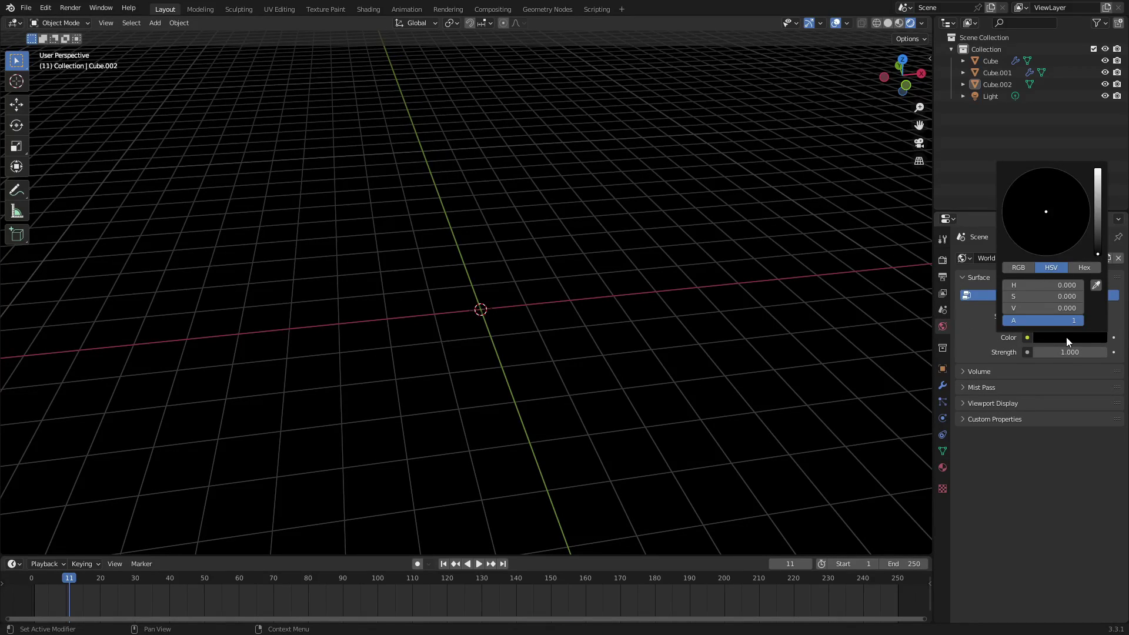
mouse_move(1094, 256)
mouse_down()
mouse_move(1097, 188)
mouse_move(1098, 256)
mouse_up()
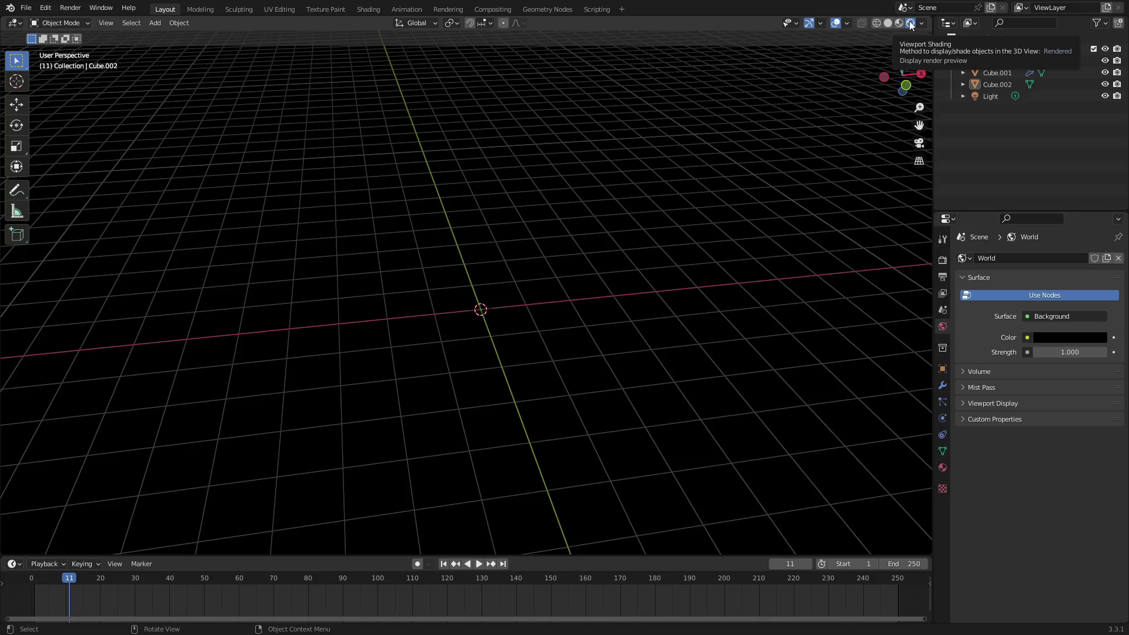
Step: Add a monkey mesh at the world origin to test how it looks in the black world
middle_drag(771, 229, 723, 221)
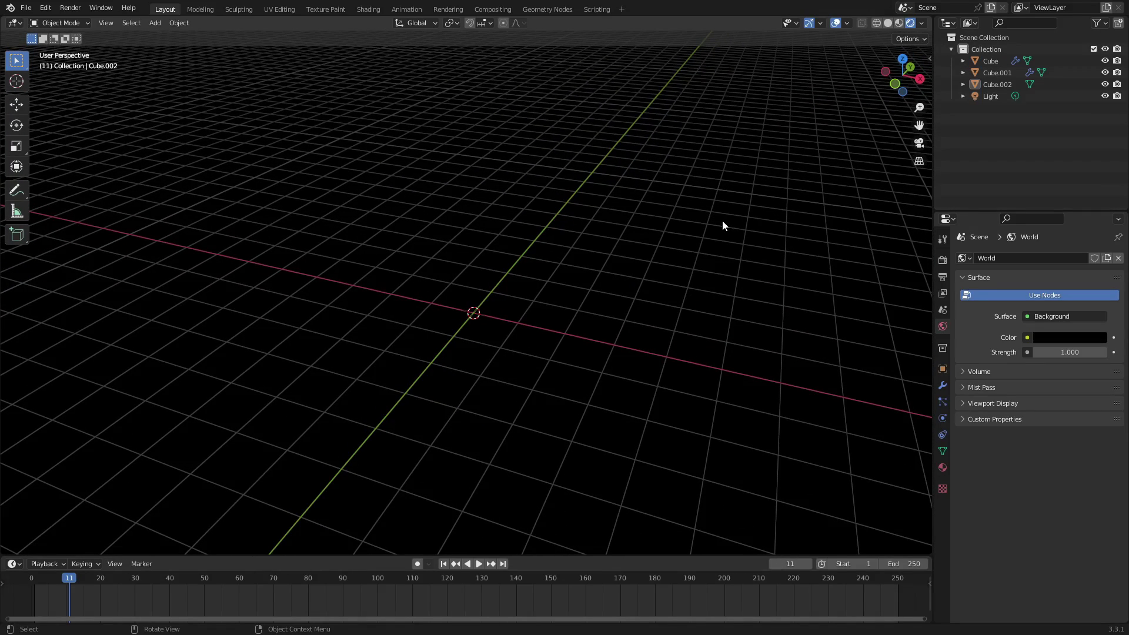
key(shift+a)
mouse_move(481, 217)
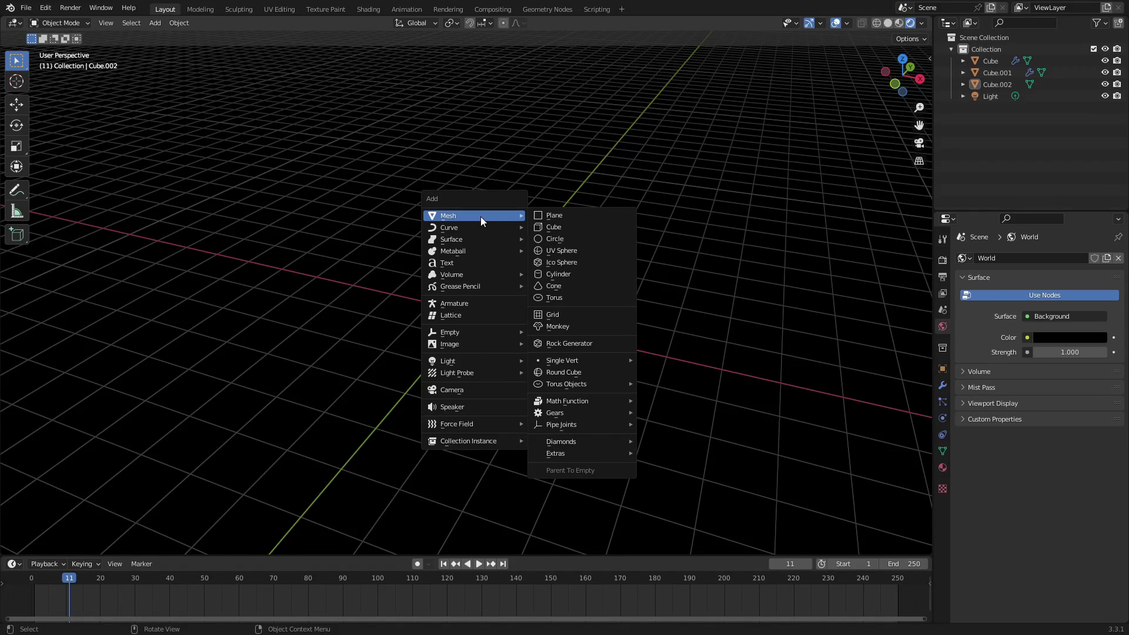
click(588, 333)
middle_drag(589, 334, 741, 302)
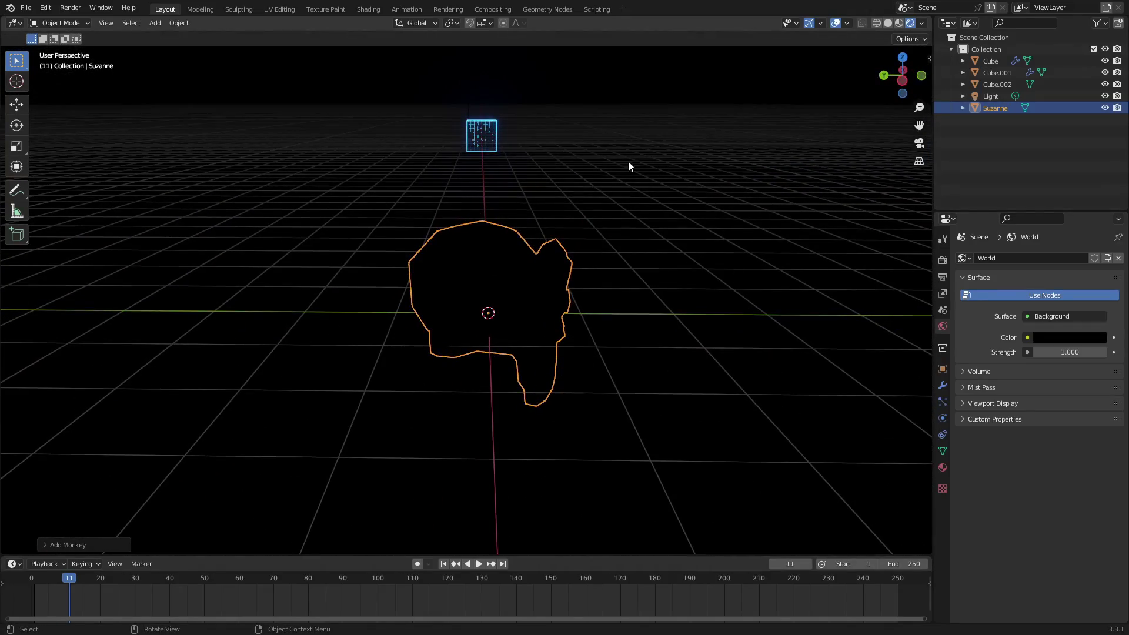
Step: Frame the glowing grid cube with overlays hidden and examine its edges, inner grid and glow from several sides, near and far
click(493, 140)
key(KP_Decimal)
middle_drag(822, 277, 699, 200)
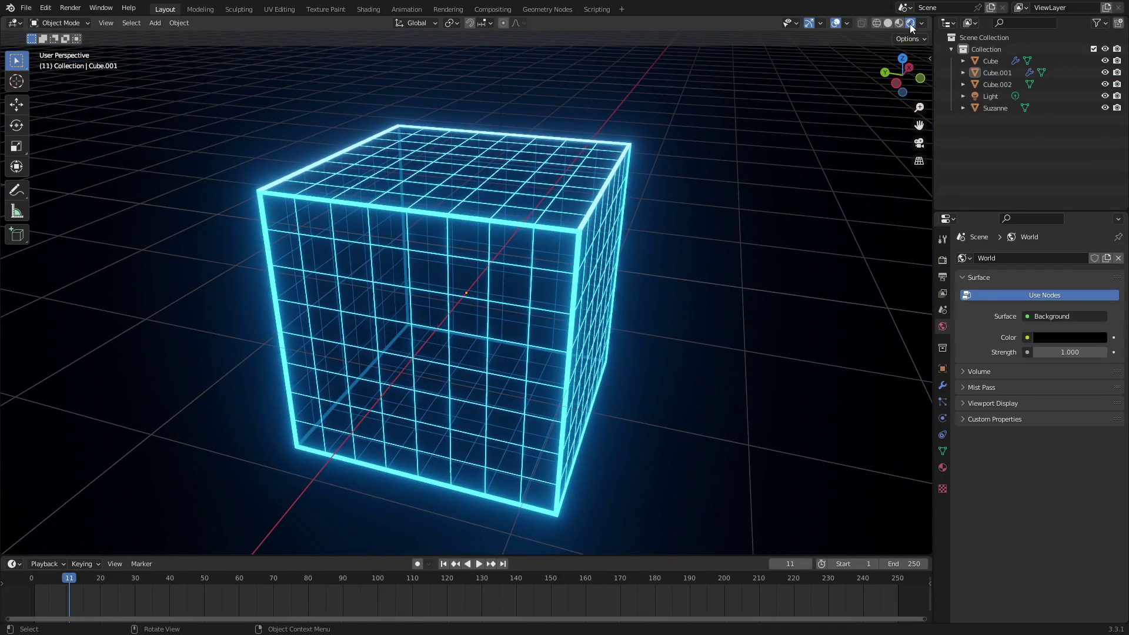
click(837, 22)
middle_drag(736, 161, 358, 271)
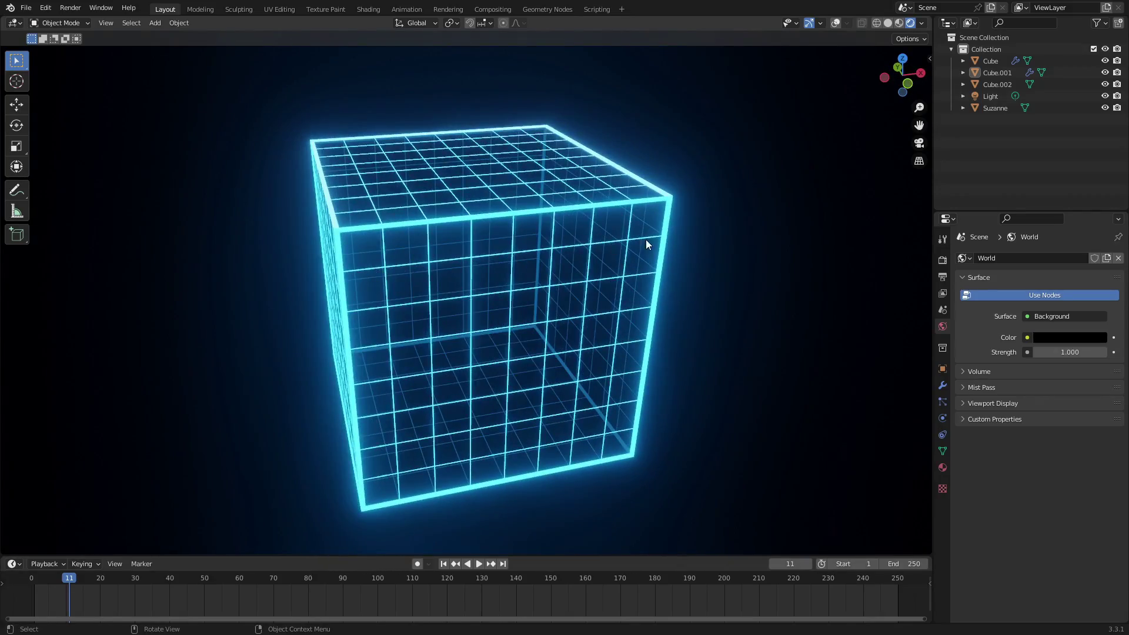
middle_drag(644, 244, 676, 230)
middle_drag(500, 254, 555, 246)
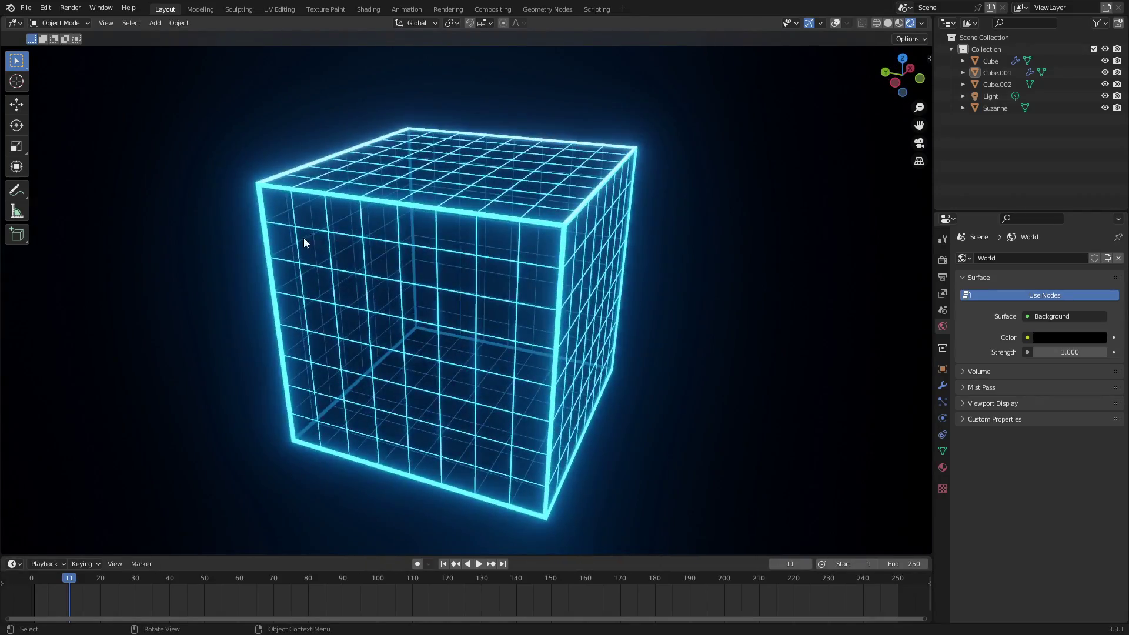
middle_drag(303, 389, 365, 396)
middle_drag(468, 307, 552, 288)
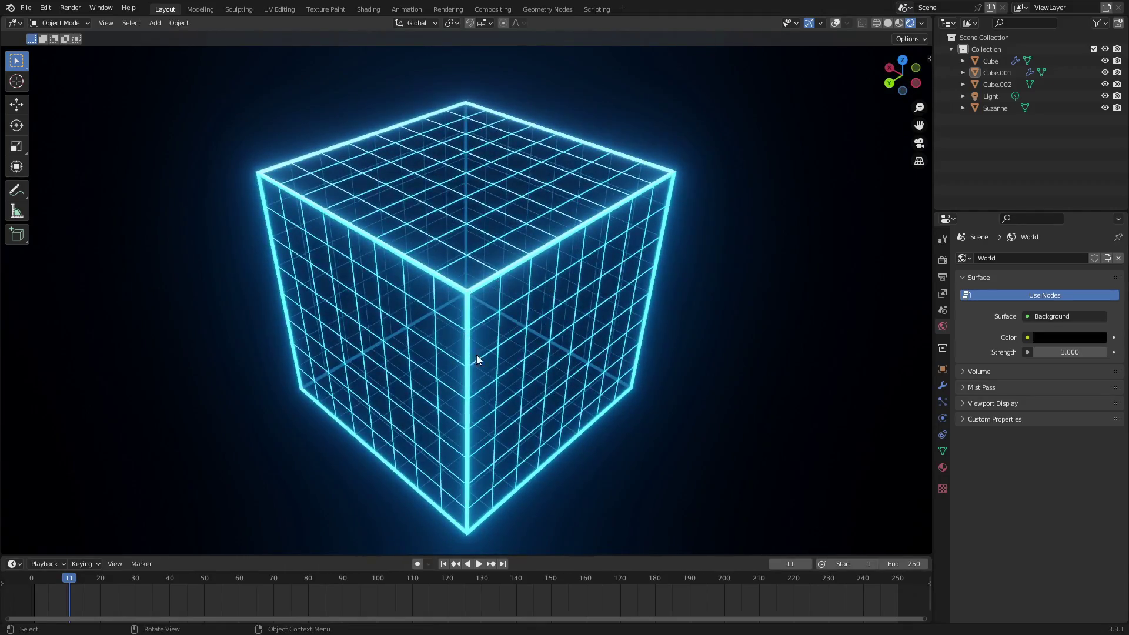
middle_drag(474, 347, 555, 343)
middle_drag(497, 279, 605, 285)
middle_drag(547, 343, 556, 347)
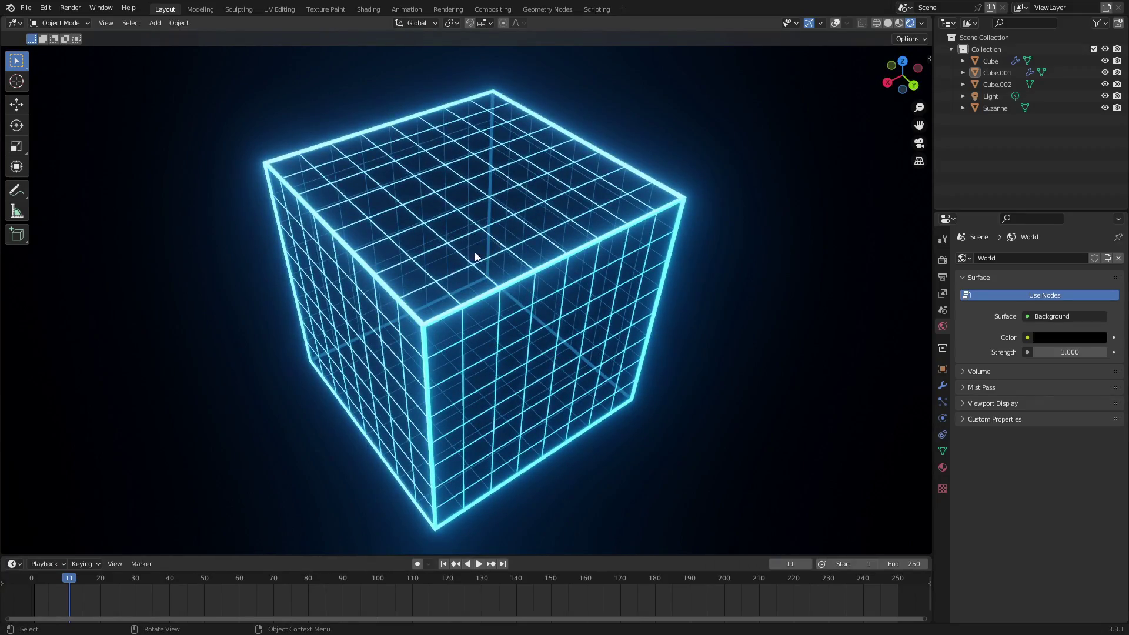
scroll(490, 221, up, 6)
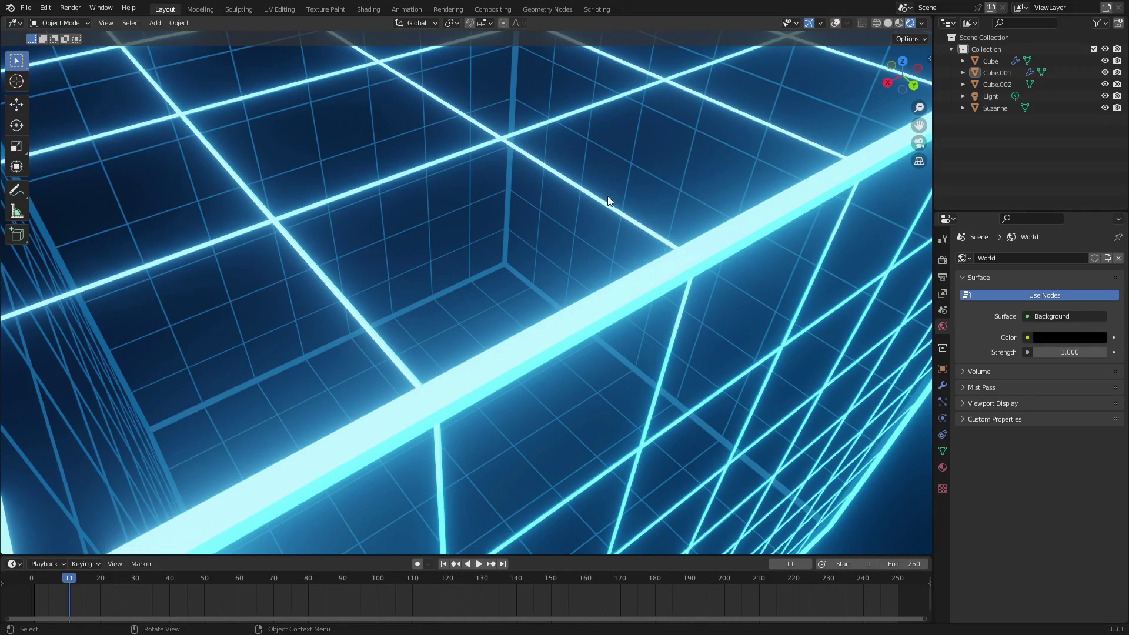
scroll(555, 357, down, 6)
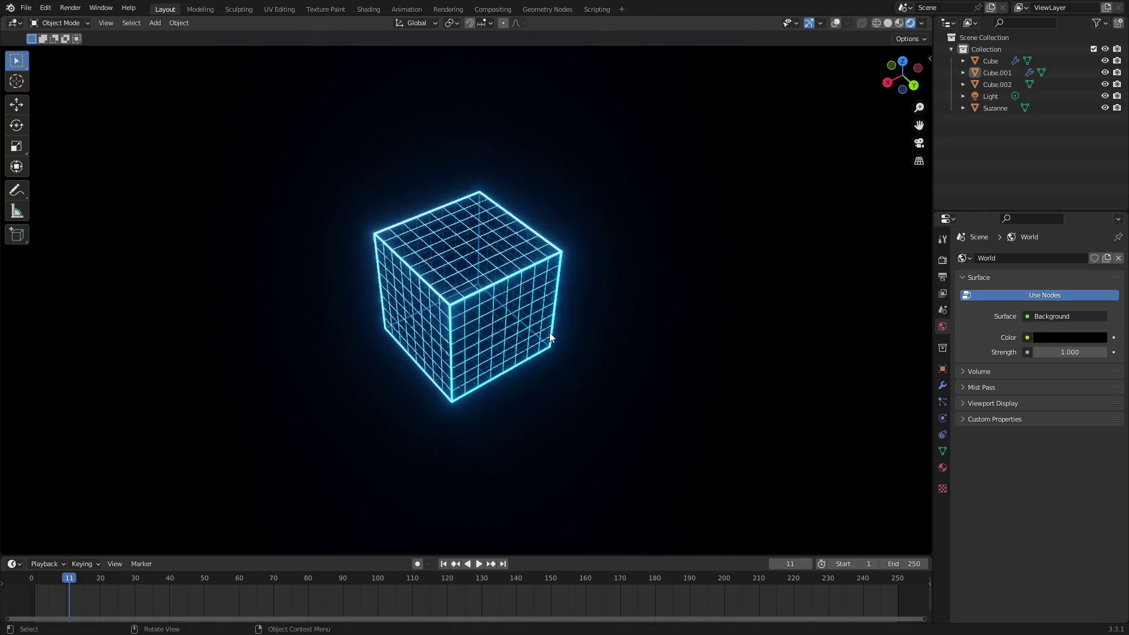
middle_drag(549, 333, 600, 305)
middle_drag(689, 306, 670, 382)
scroll(664, 329, up, 3)
scroll(674, 379, down, 4)
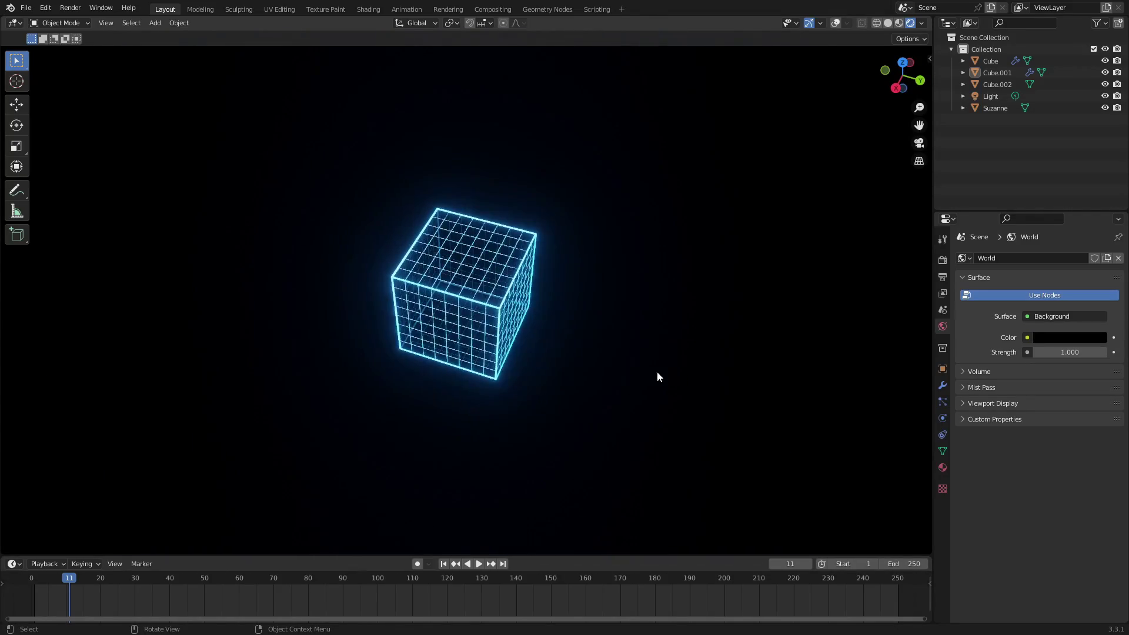
scroll(668, 376, down, 3)
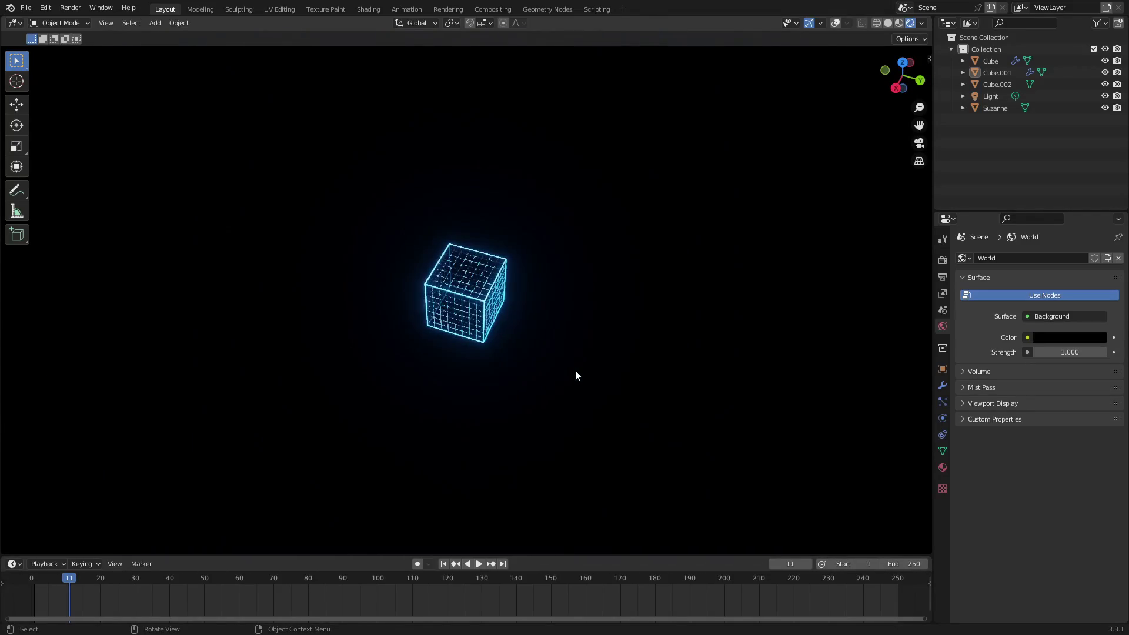
Step: Show the overlays again, frame the monkey at the origin and inspect its mesh in Edit Mode
click(835, 23)
scroll(606, 285, down, 7)
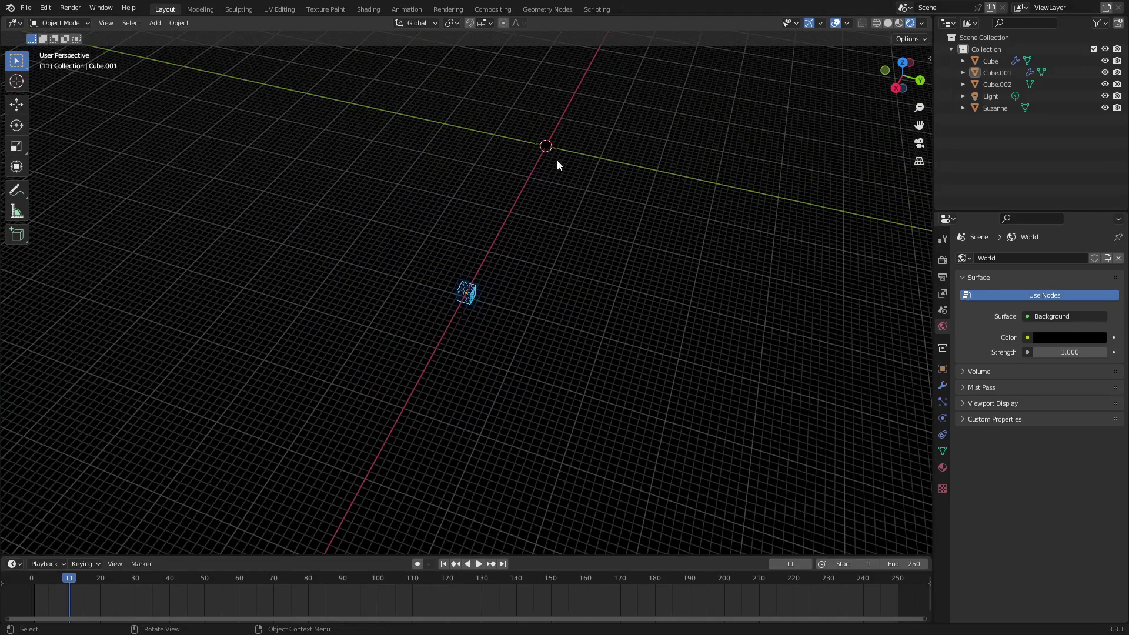
click(548, 145)
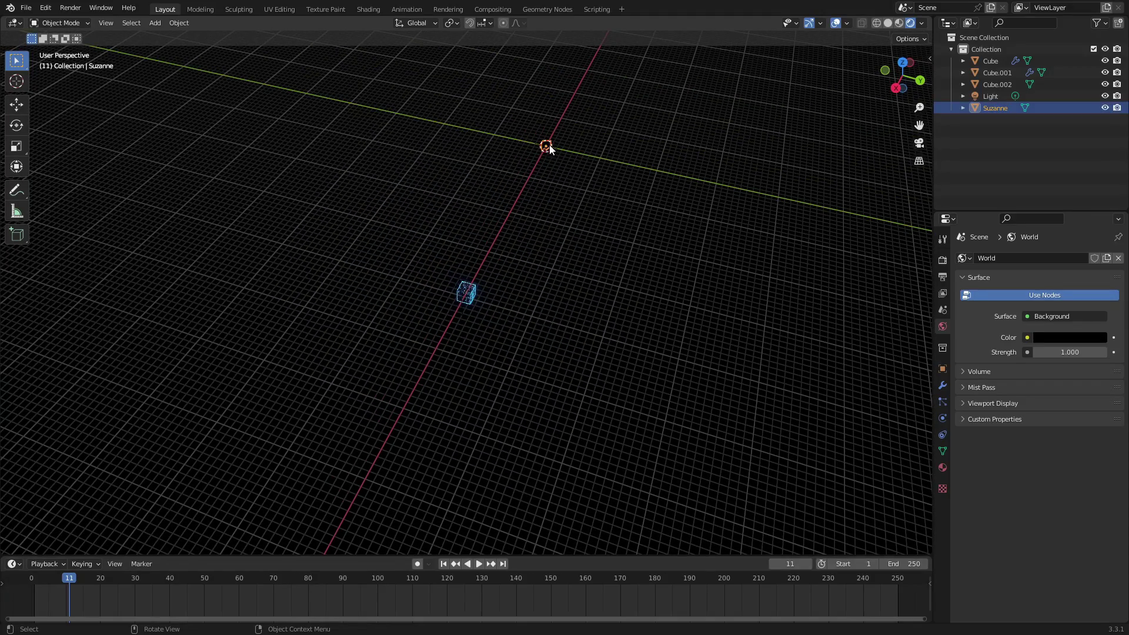
key(KP_Decimal)
scroll(532, 241, up, 3)
scroll(524, 288, down, 3)
middle_drag(542, 305, 729, 248)
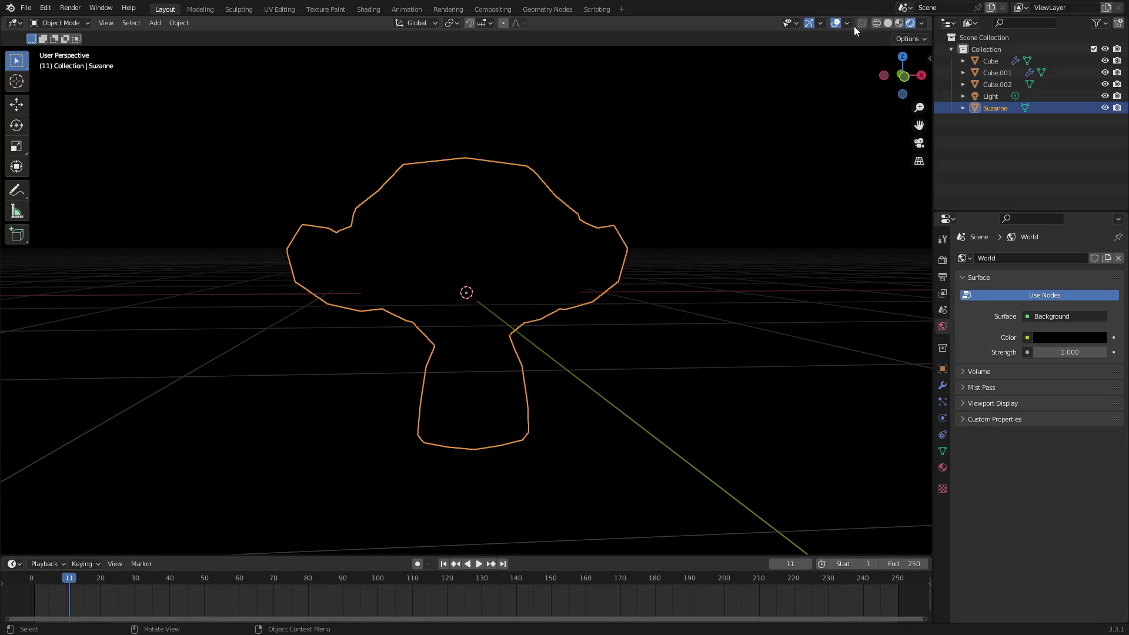
middle_drag(823, 76, 715, 142)
key(Tab)
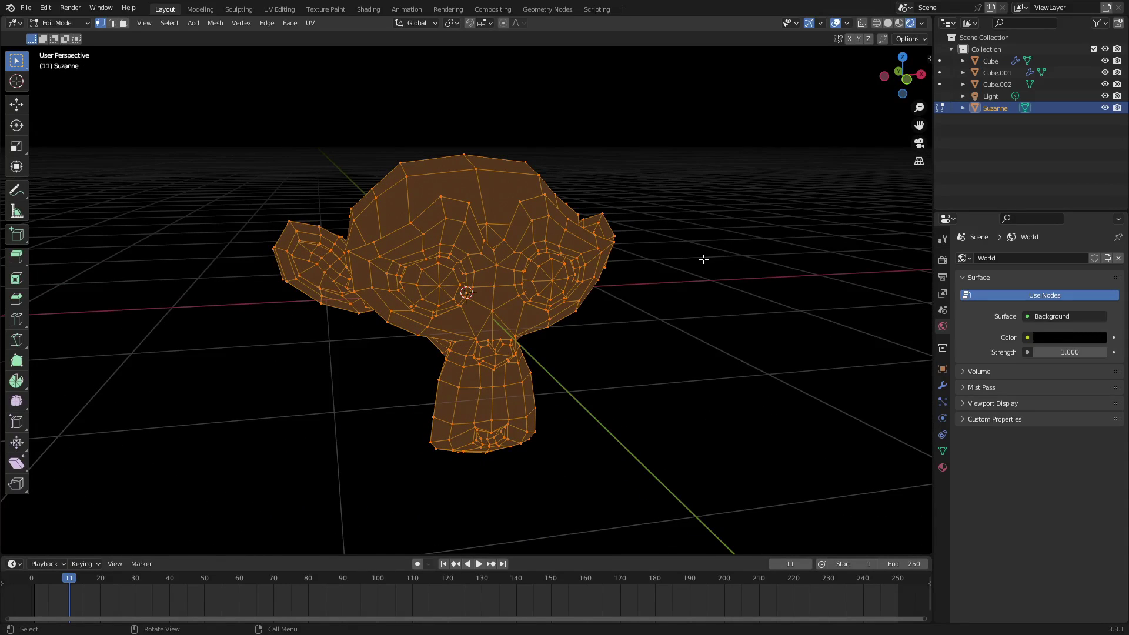
Step: Set the current frame to 1 and delete the monkey in Object Mode
click(35, 577)
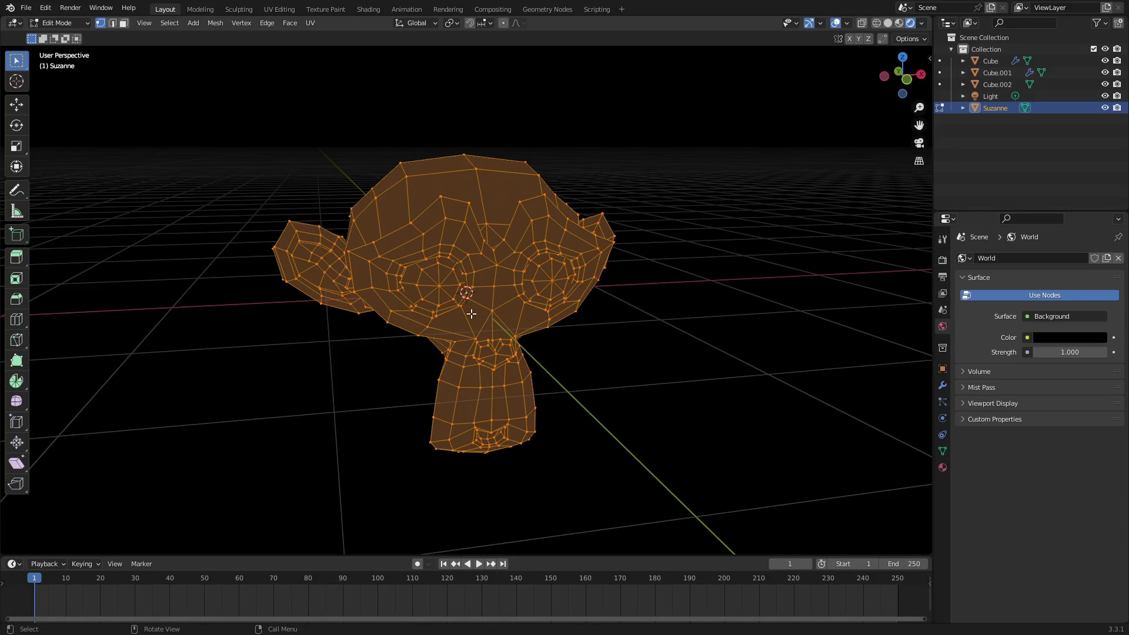
key(Tab)
scroll(479, 338, down, 6)
middle_drag(474, 359, 527, 335)
key(Delete)
Step: Add a new cube at the world origin and switch the viewport to solid shading
scroll(477, 312, up, 3)
key(shift+a)
mouse_move(484, 252)
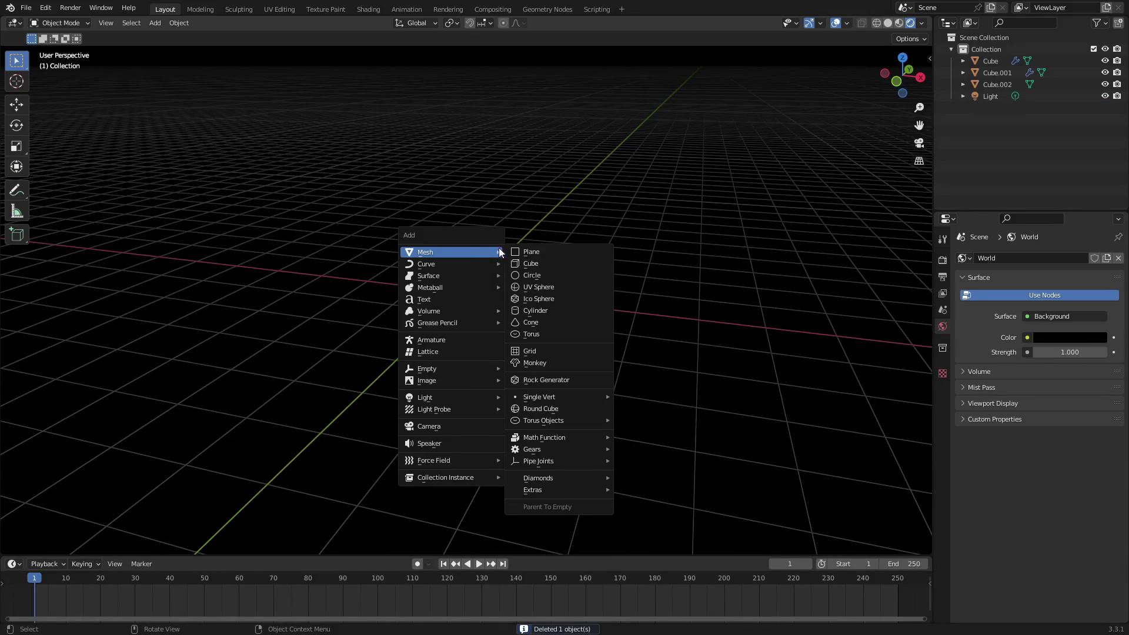
click(542, 263)
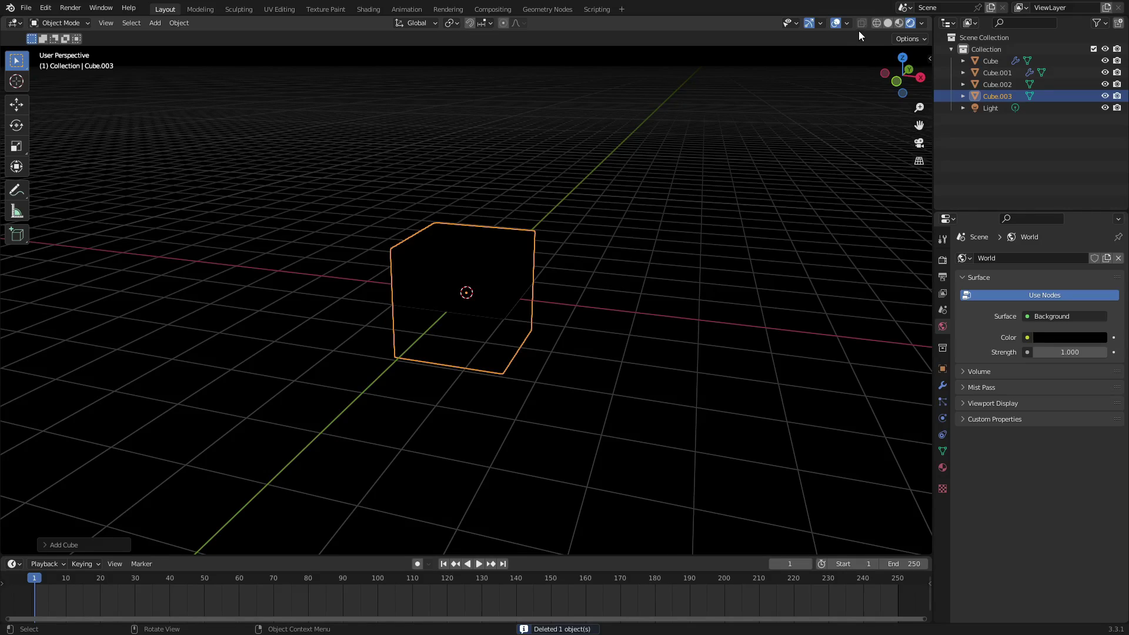
click(887, 23)
scroll(624, 263, up, 1)
middle_drag(624, 262, 628, 267)
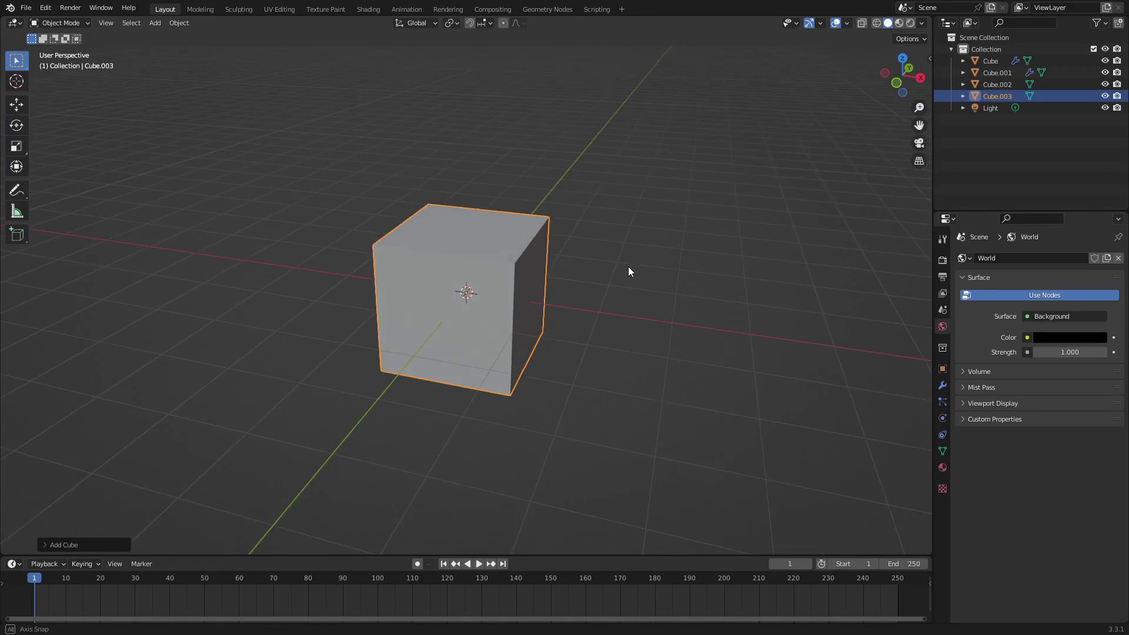
scroll(629, 271, up, 2)
Step: Add a Wireframe modifier to the new cube and set its thickness to 0.061 m
click(943, 384)
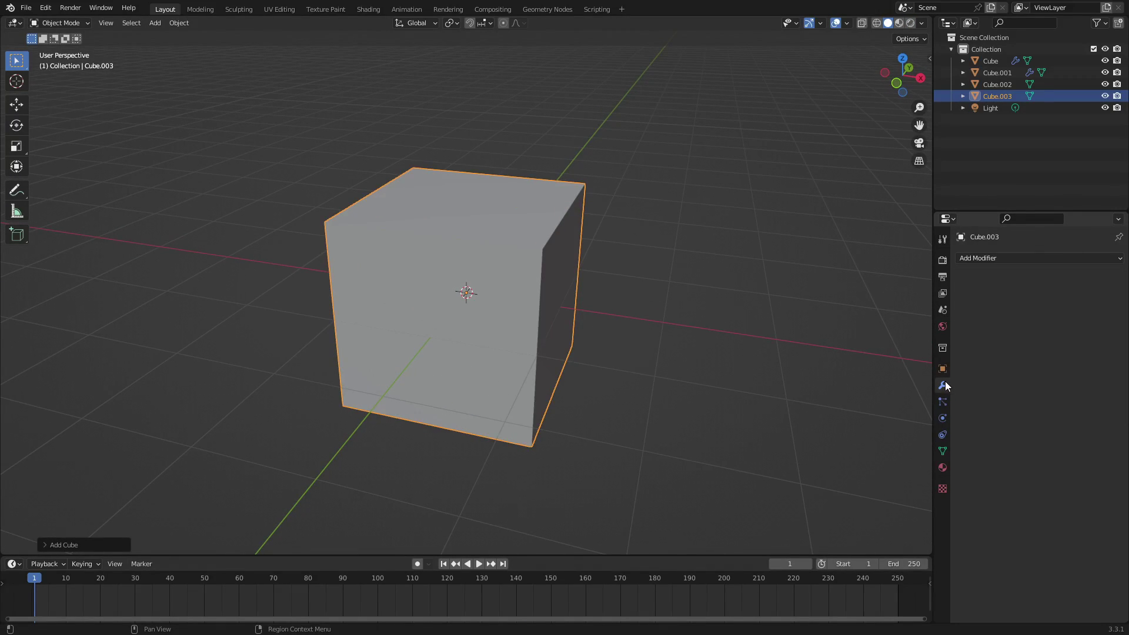
click(1004, 257)
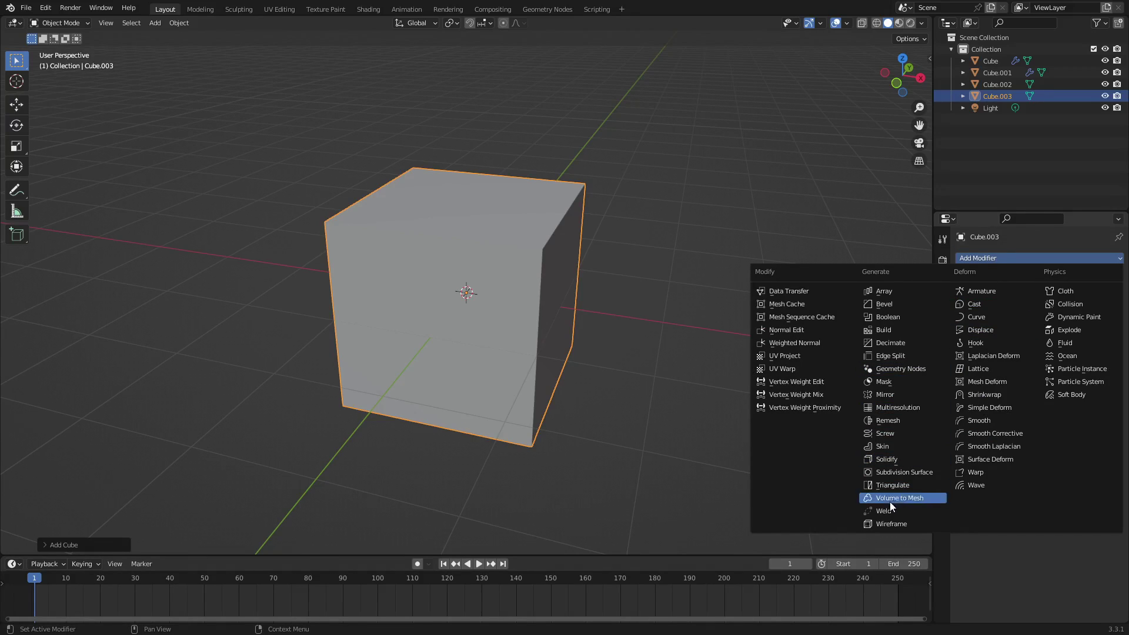
click(900, 524)
scroll(663, 372, up, 2)
middle_drag(589, 180, 565, 184)
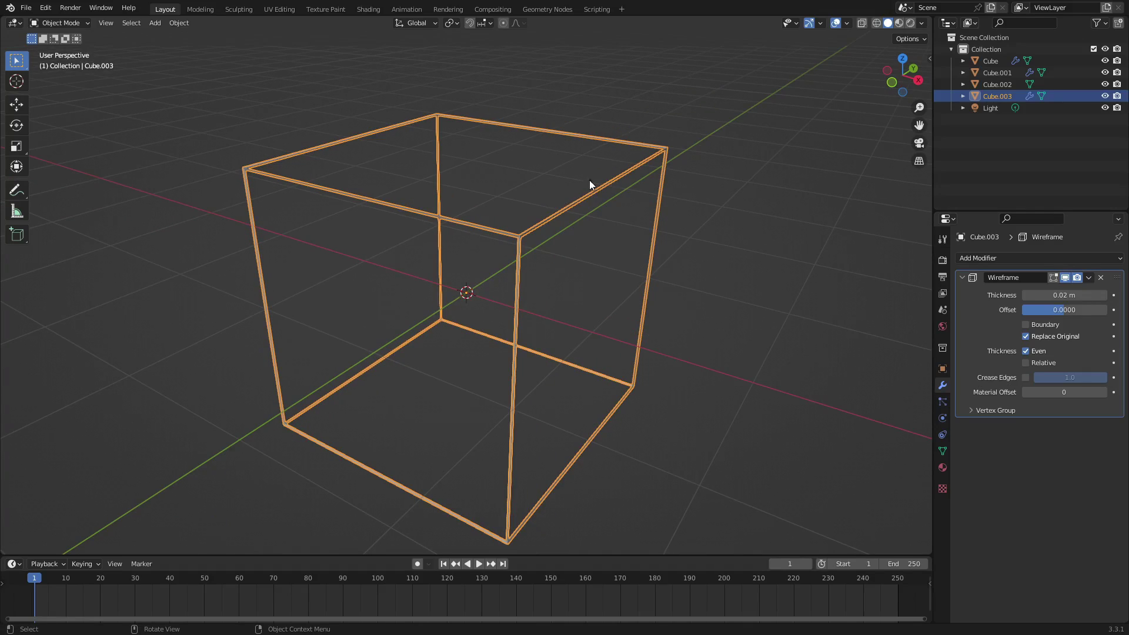
mouse_move(1035, 295)
mouse_down()
mouse_move(1064, 296)
mouse_move(1049, 295)
mouse_up()
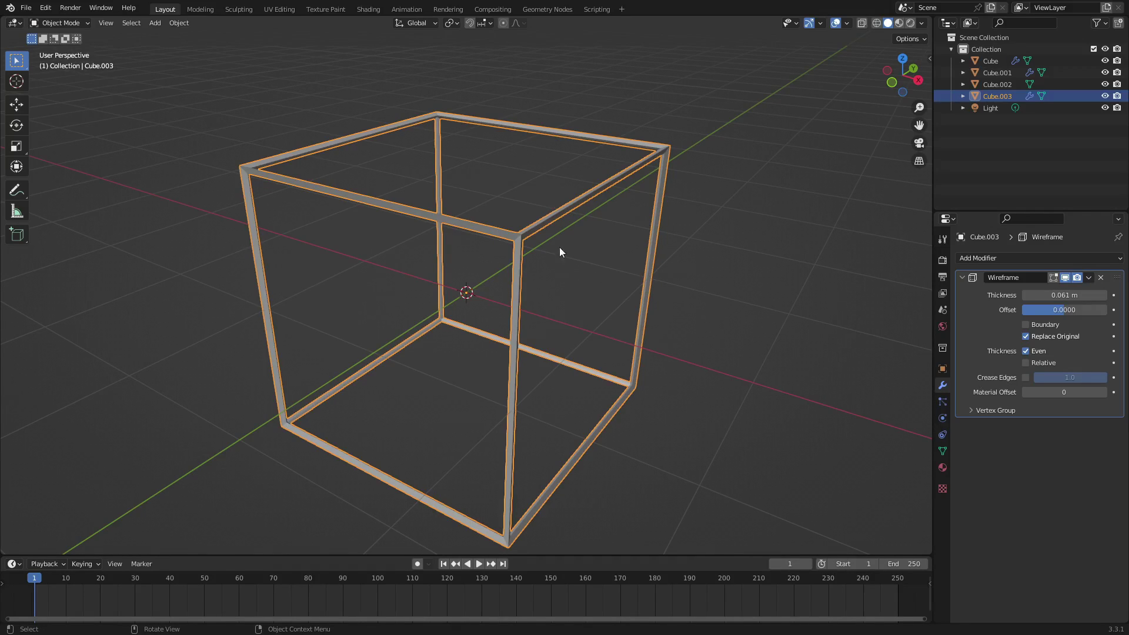
Step: Duplicate the wireframe cube in place and enter Edit Mode on the copy
key(shift+d)
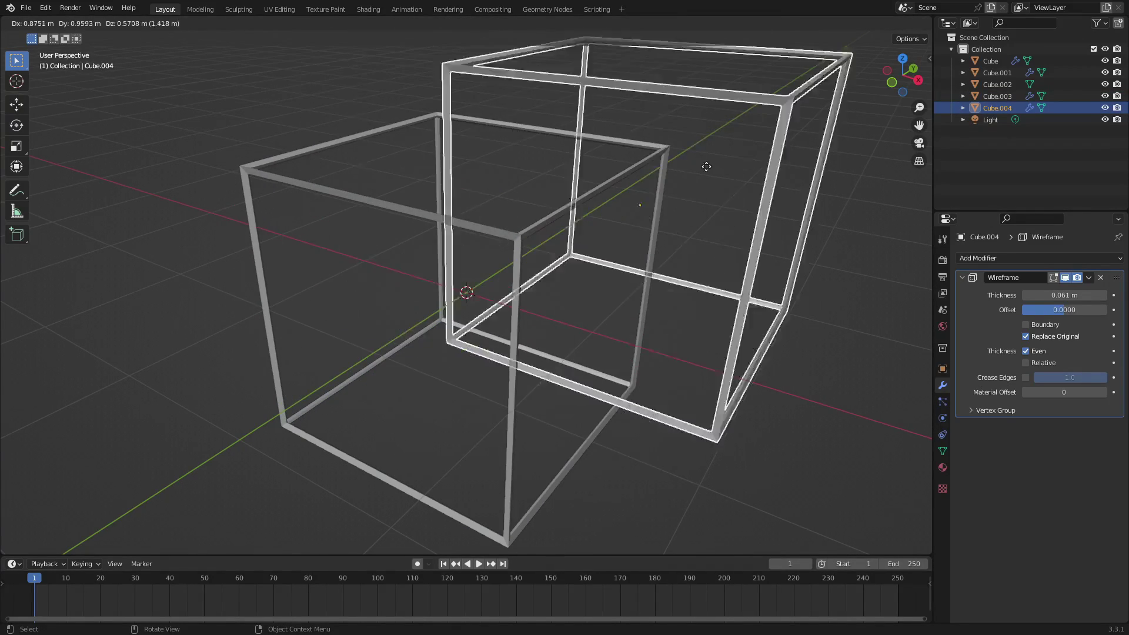
key(Escape)
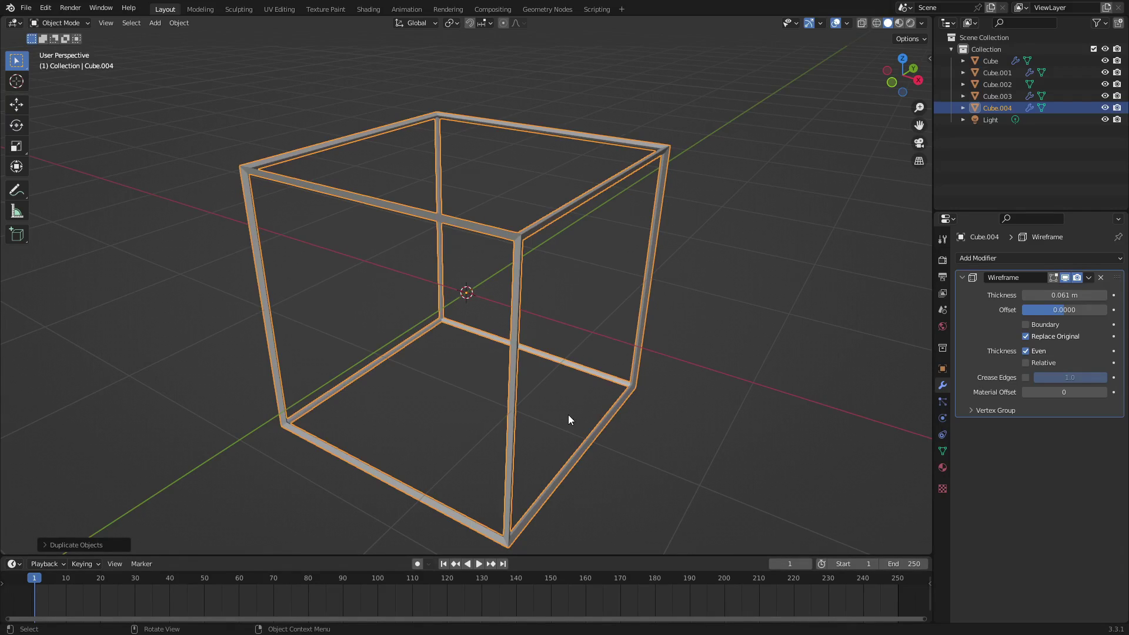
key(Tab)
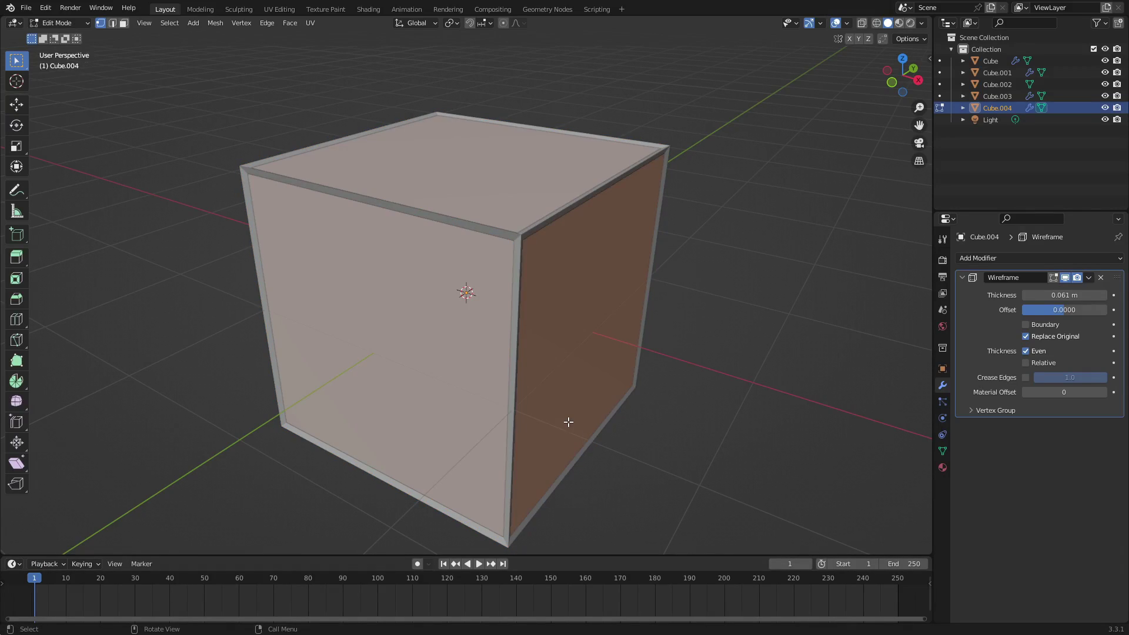
middle_drag(478, 339, 535, 307)
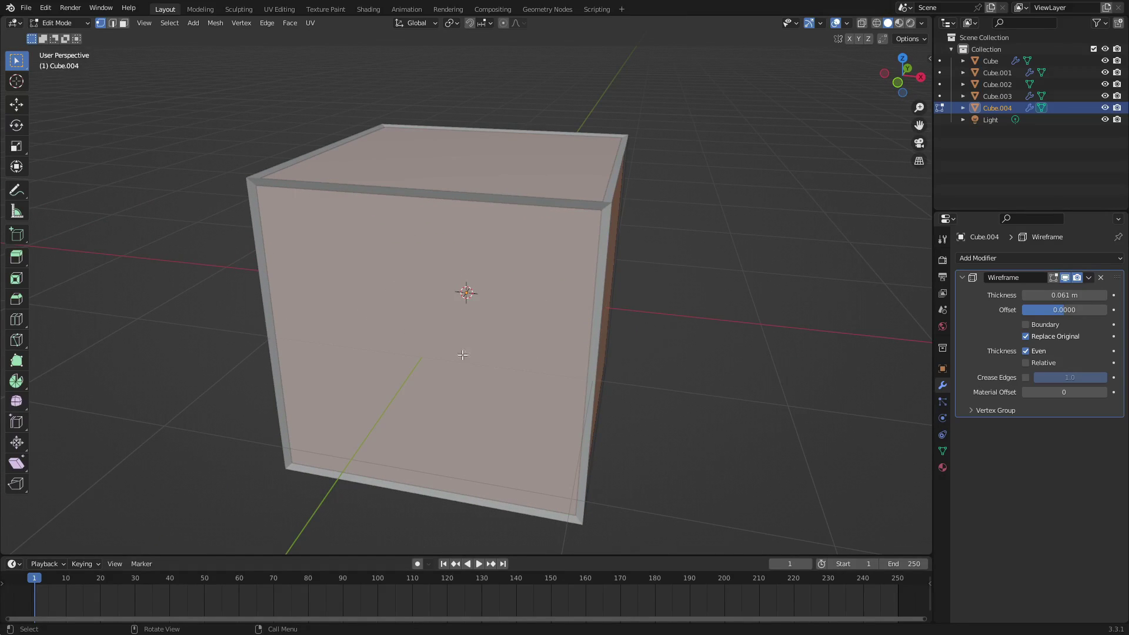
middle_drag(550, 345, 597, 348)
scroll(554, 341, down, 3)
middle_drag(552, 257, 452, 283)
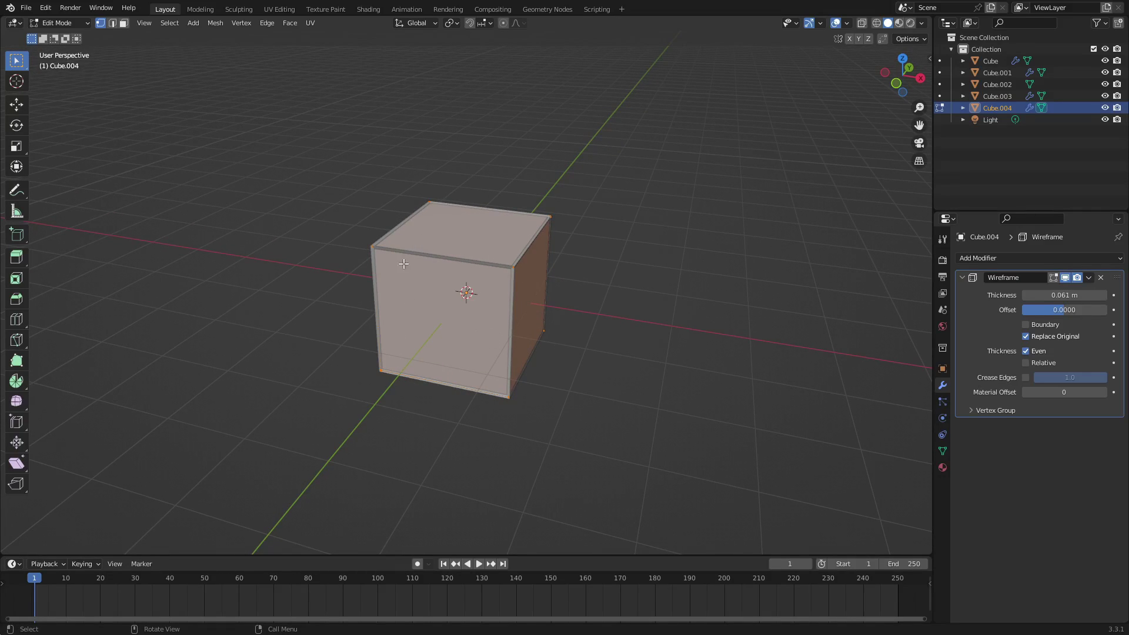
Step: Subdivide all faces of the duplicated cube twice to form a 4 by 4 grid on each side
scroll(549, 267, up, 3)
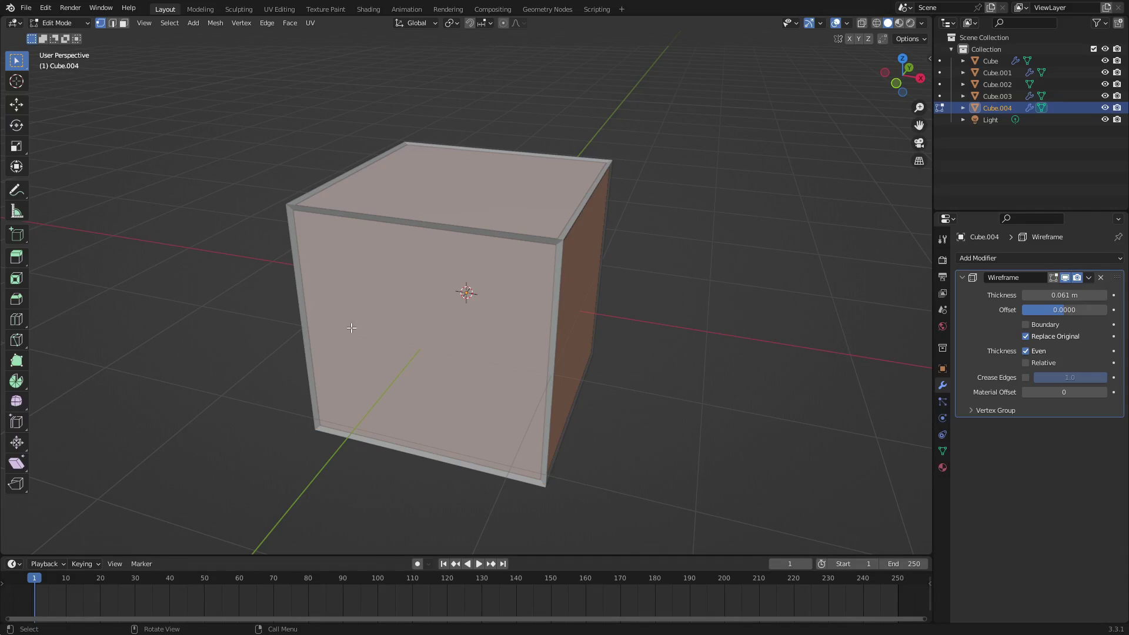
right_click(448, 239)
right_click(478, 252)
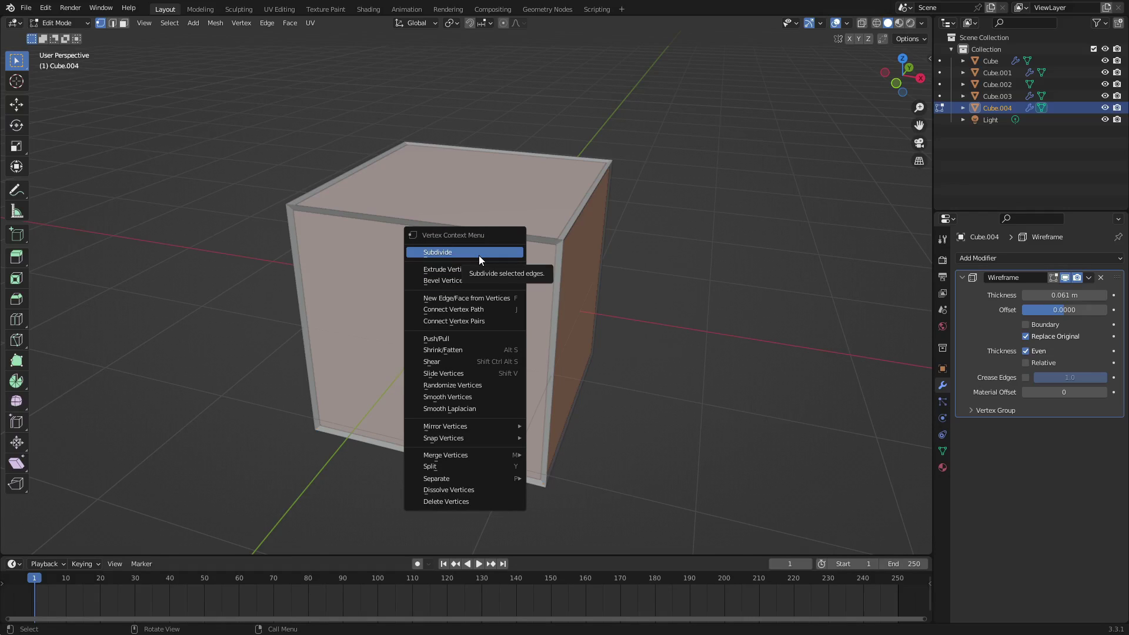
click(478, 253)
middle_drag(501, 323, 531, 301)
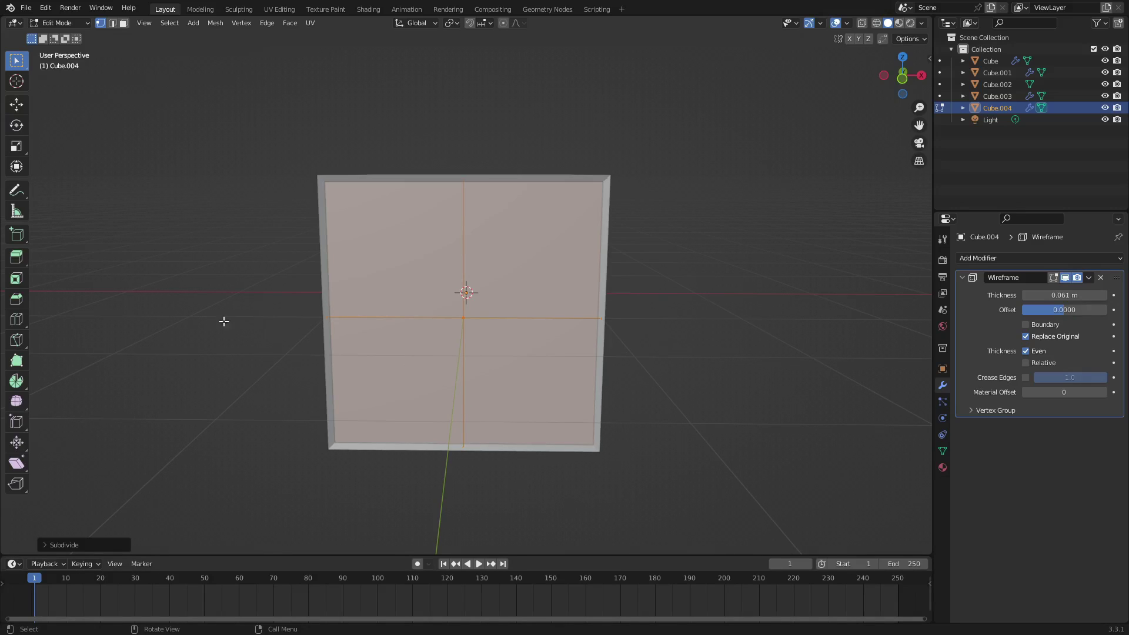
right_click(432, 250)
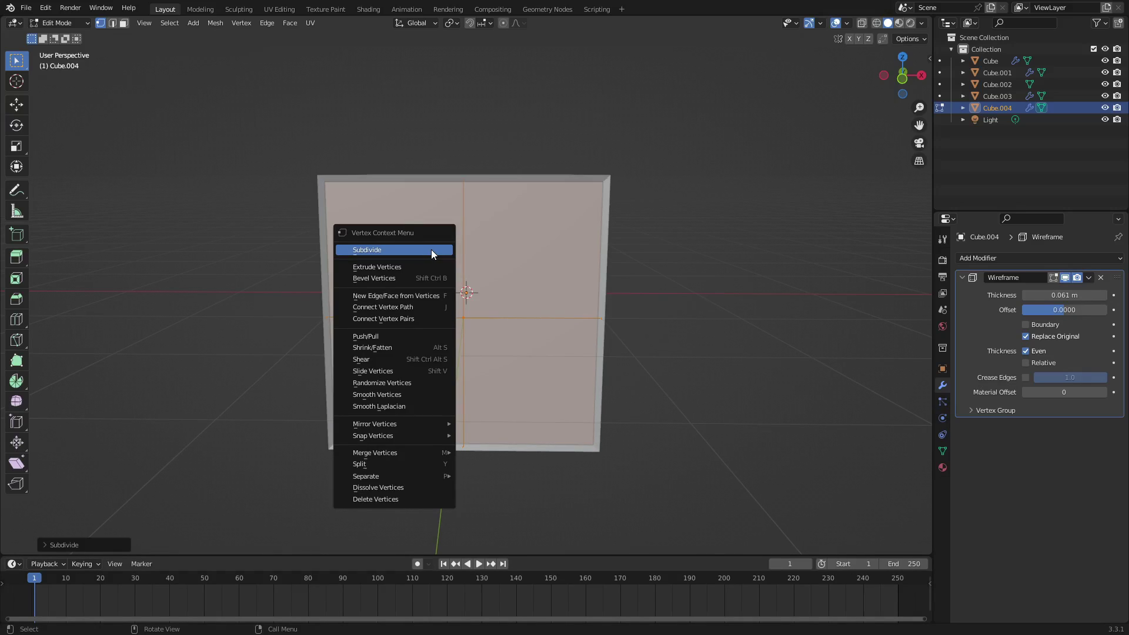
click(432, 250)
Step: Try a third subdivision on the duplicated cube and undo it
middle_drag(580, 249, 492, 238)
right_click(492, 238)
click(492, 237)
middle_drag(673, 245, 477, 206)
key(ctrl+z)
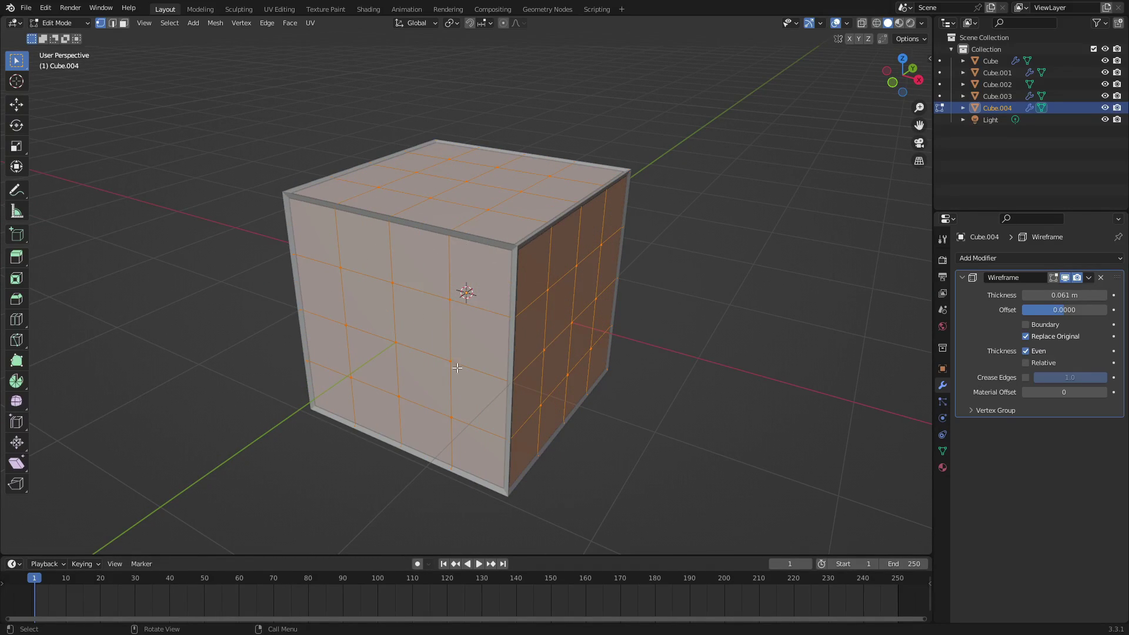
Step: Return to Object Mode and set the grid cube's Wireframe modifier thickness to 0.017 m
middle_drag(419, 323, 470, 321)
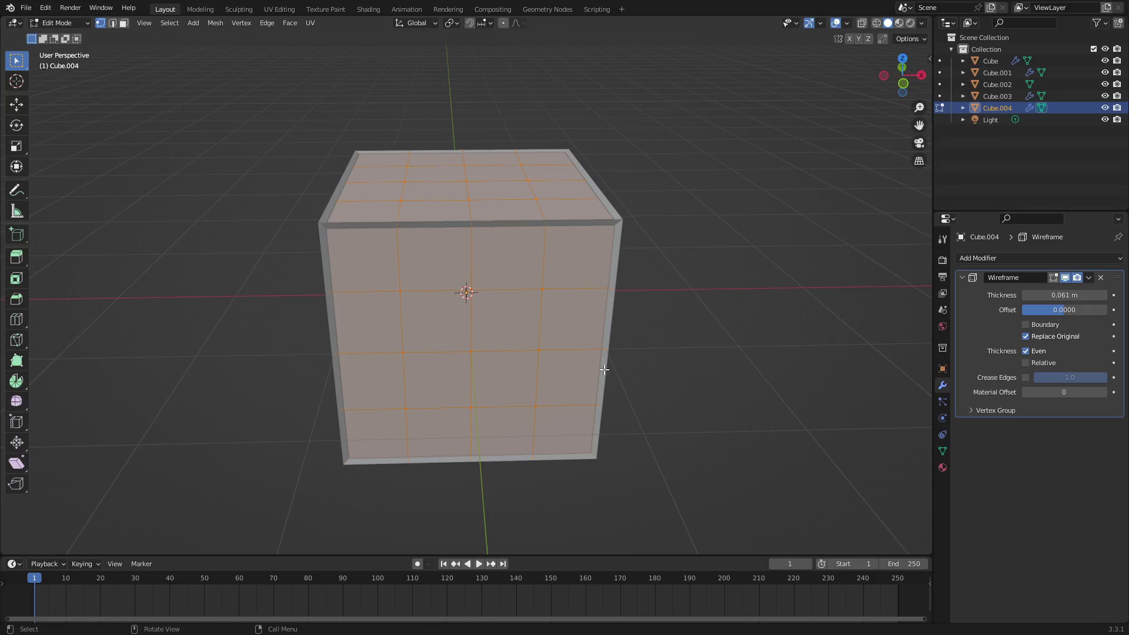
key(Tab)
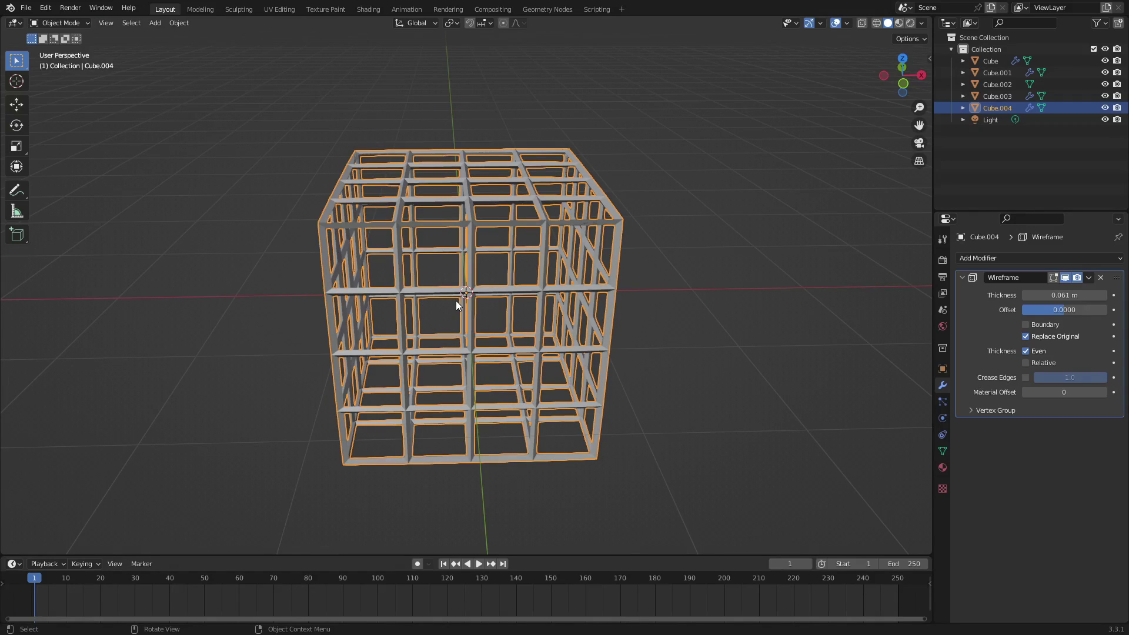
middle_drag(683, 311, 644, 315)
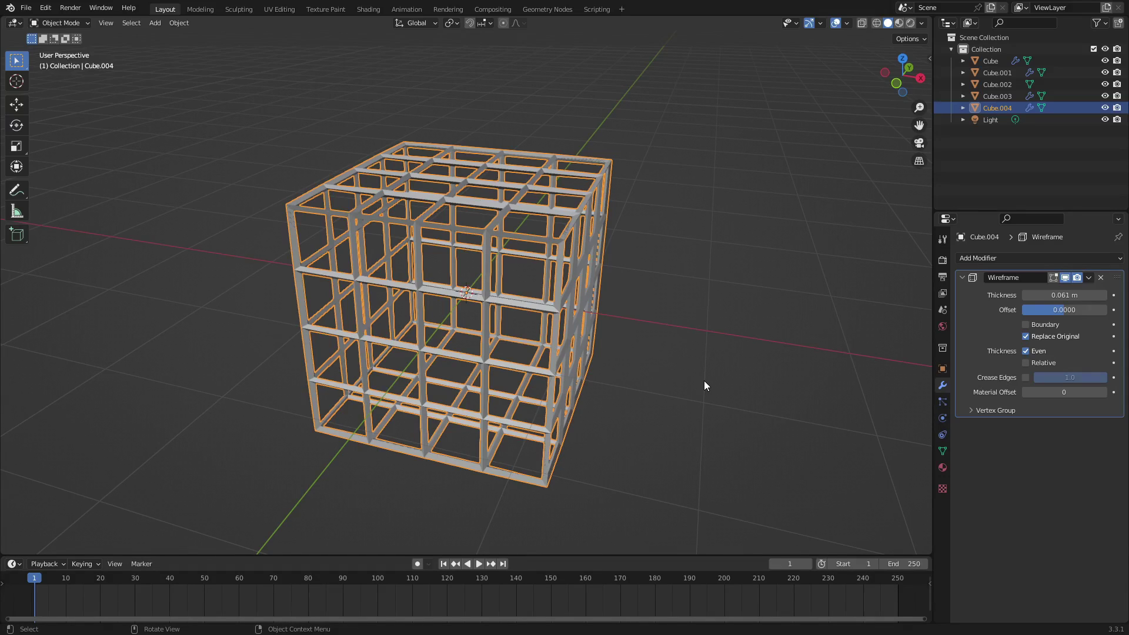
drag(1064, 294, 1027, 294)
drag(1064, 295, 1071, 295)
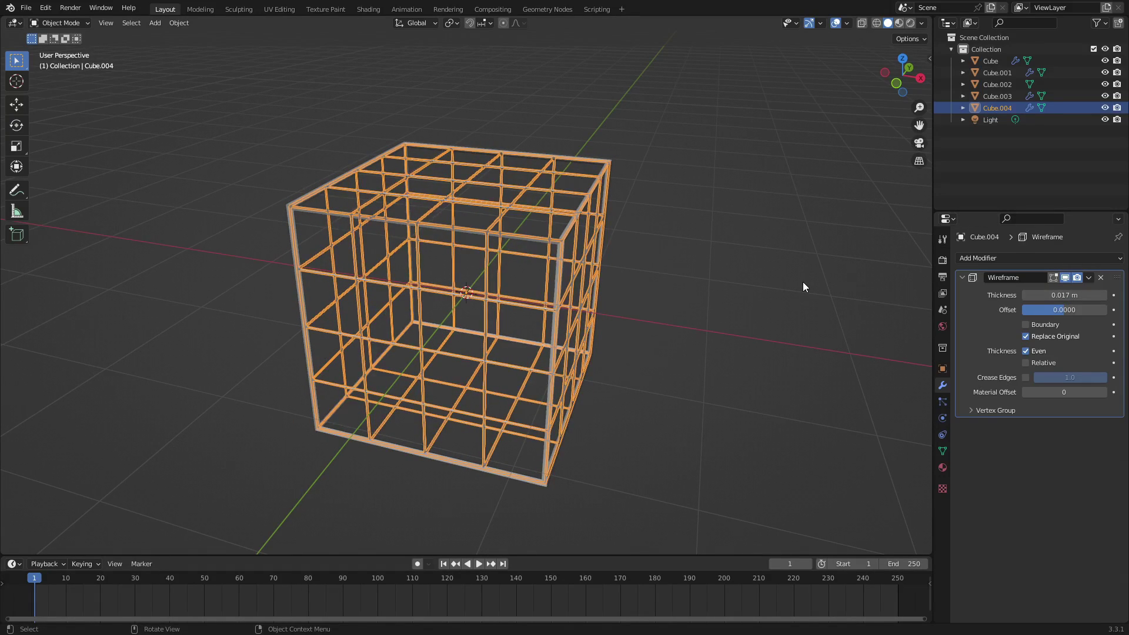
Step: Deselect the grid cube, examine how the thin grid sits inside the thick frame, and select the thick frame cube
click(802, 281)
middle_drag(785, 285, 841, 253)
scroll(841, 253, up, 3)
scroll(803, 265, down, 1)
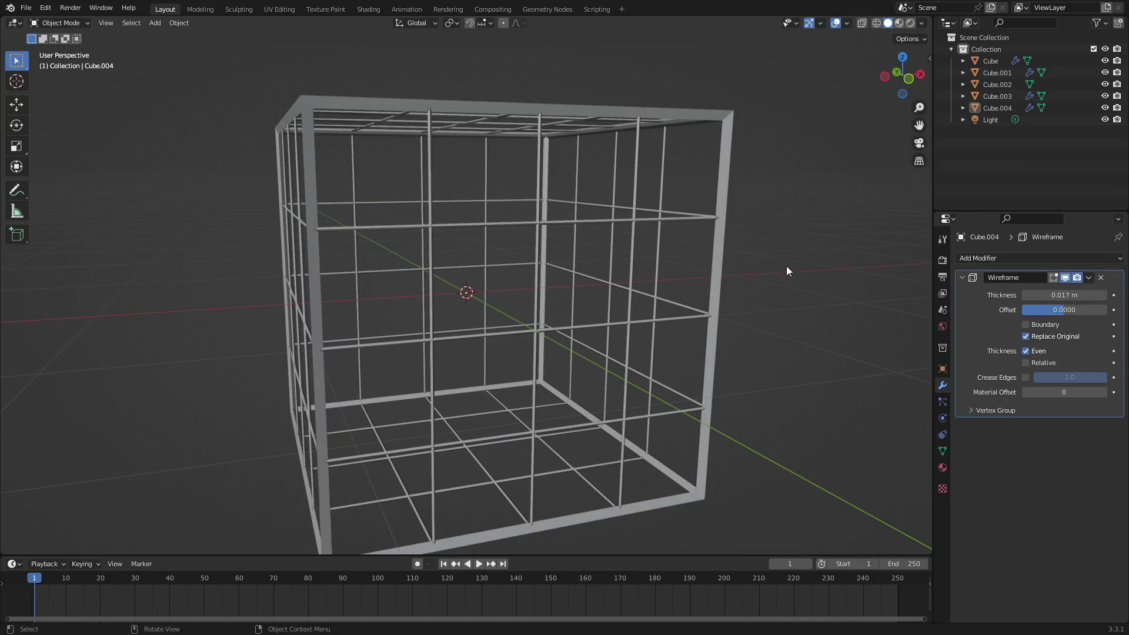
click(722, 266)
scroll(724, 266, down, 2)
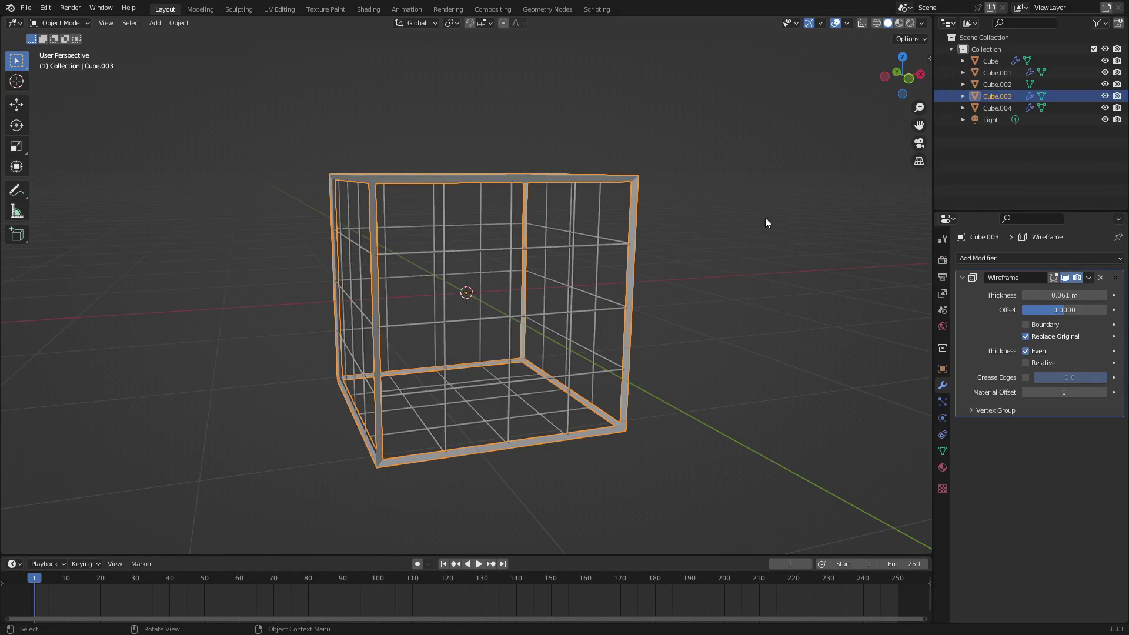
key(g)
right_click(787, 322)
key(g)
key(Escape)
Step: Create a new material on the thick outer frame cube and name it bob
middle_drag(719, 325, 651, 347)
scroll(657, 352, up, 3)
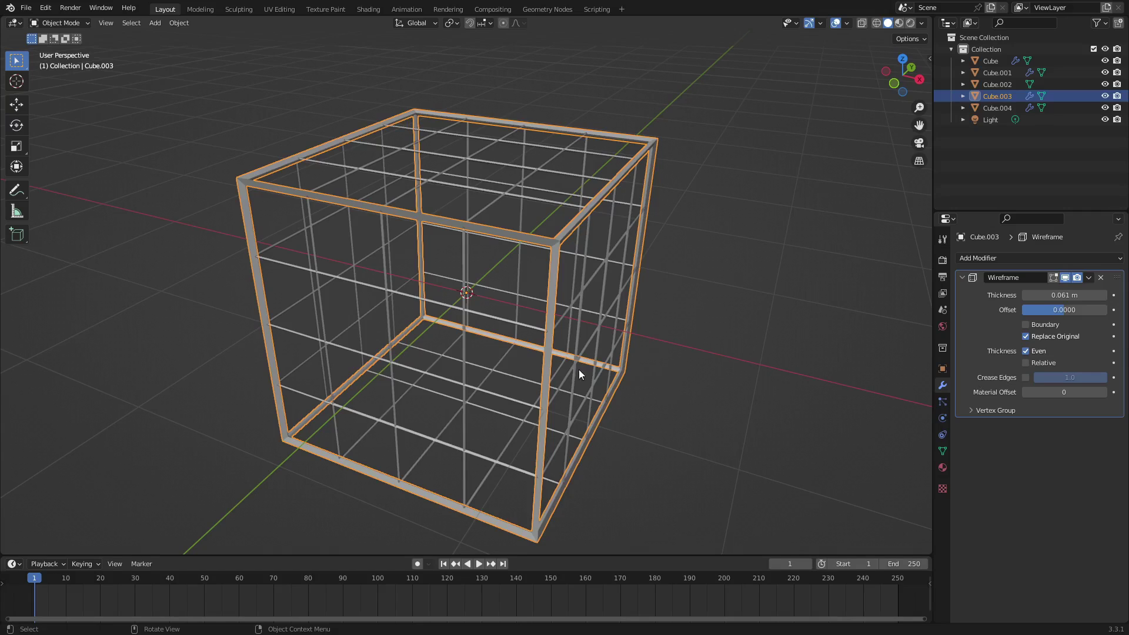
click(479, 305)
middle_drag(594, 320, 655, 319)
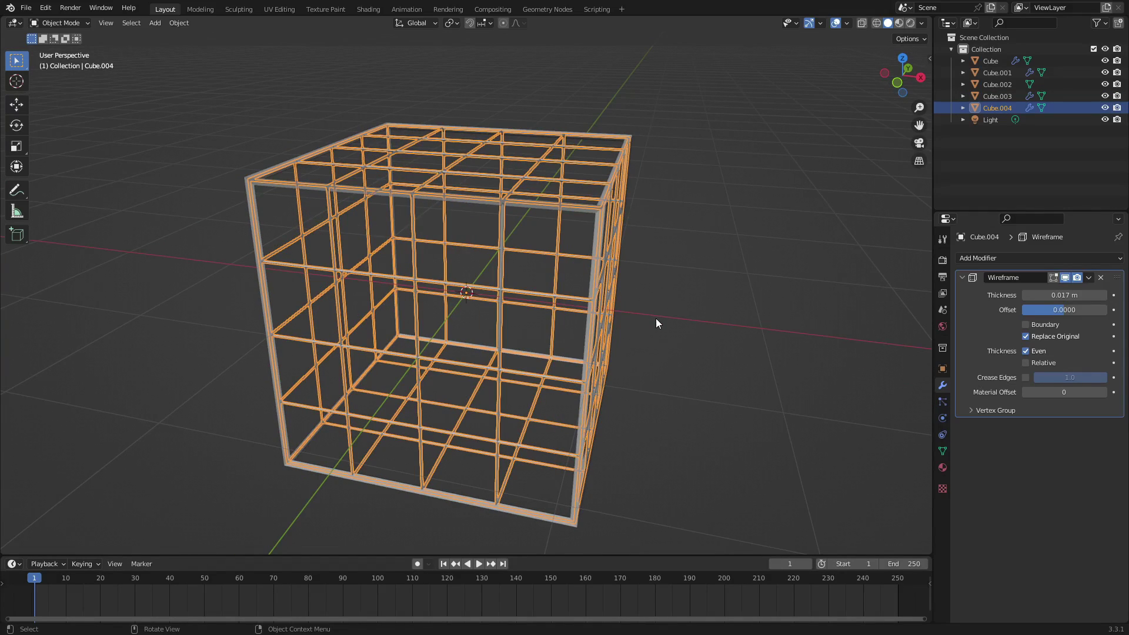
click(941, 466)
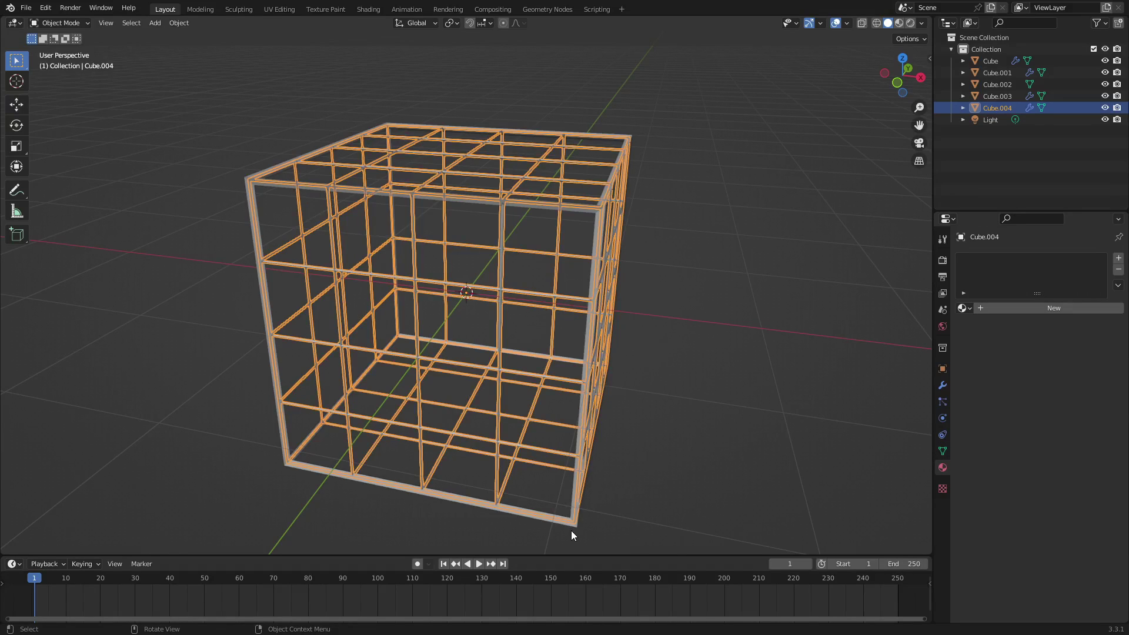
click(568, 506)
click(1049, 309)
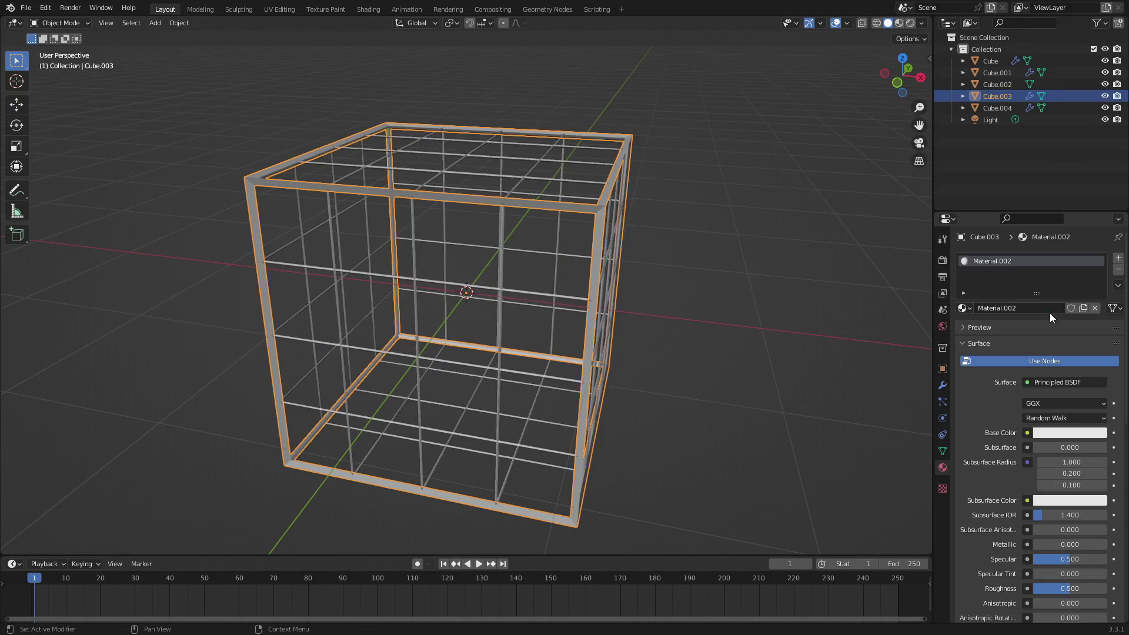
click(1033, 306)
text(bob)
key(Return)
Step: Switch the viewport to rendered shading and hide the overlays
click(1060, 383)
scroll(998, 430, down, 4)
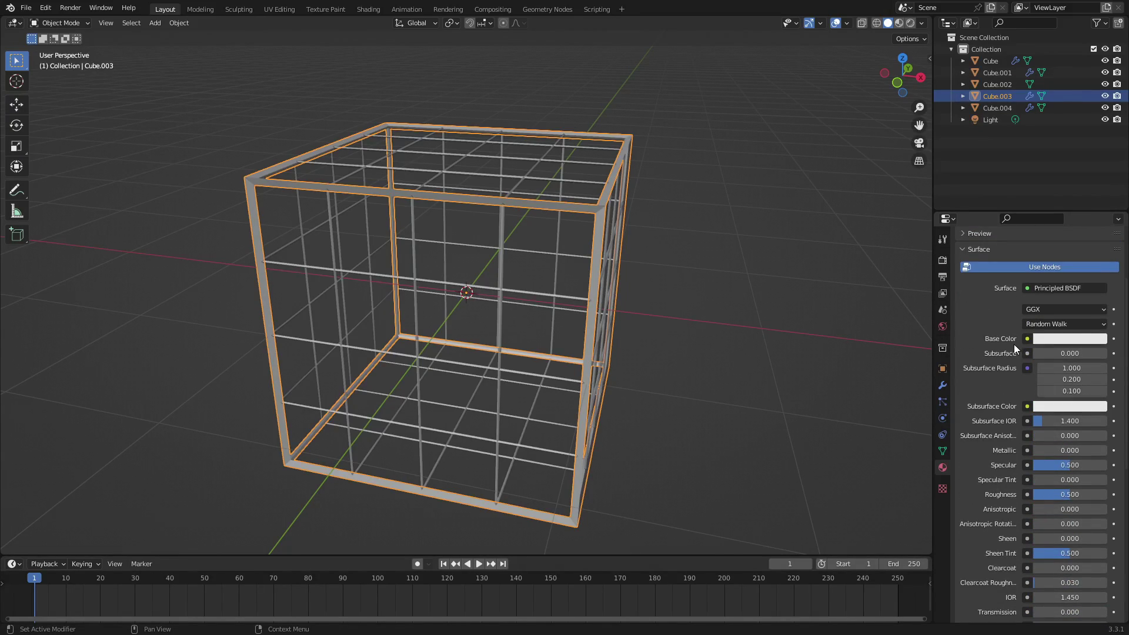
scroll(1007, 365, down, 7)
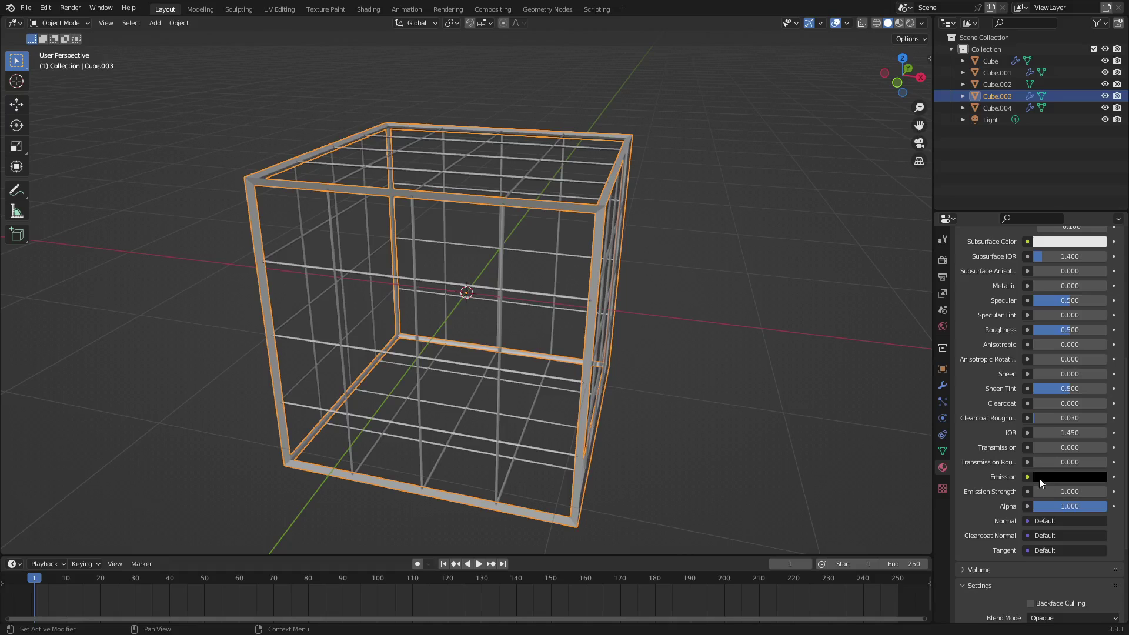
click(910, 23)
middle_drag(819, 265, 791, 292)
click(800, 282)
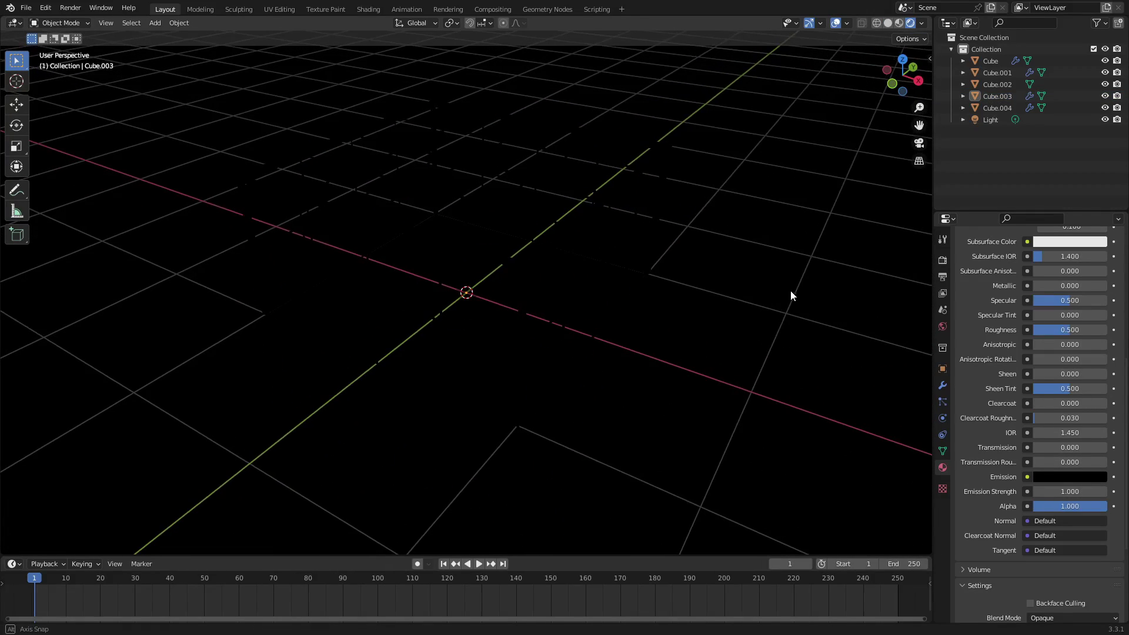
click(835, 23)
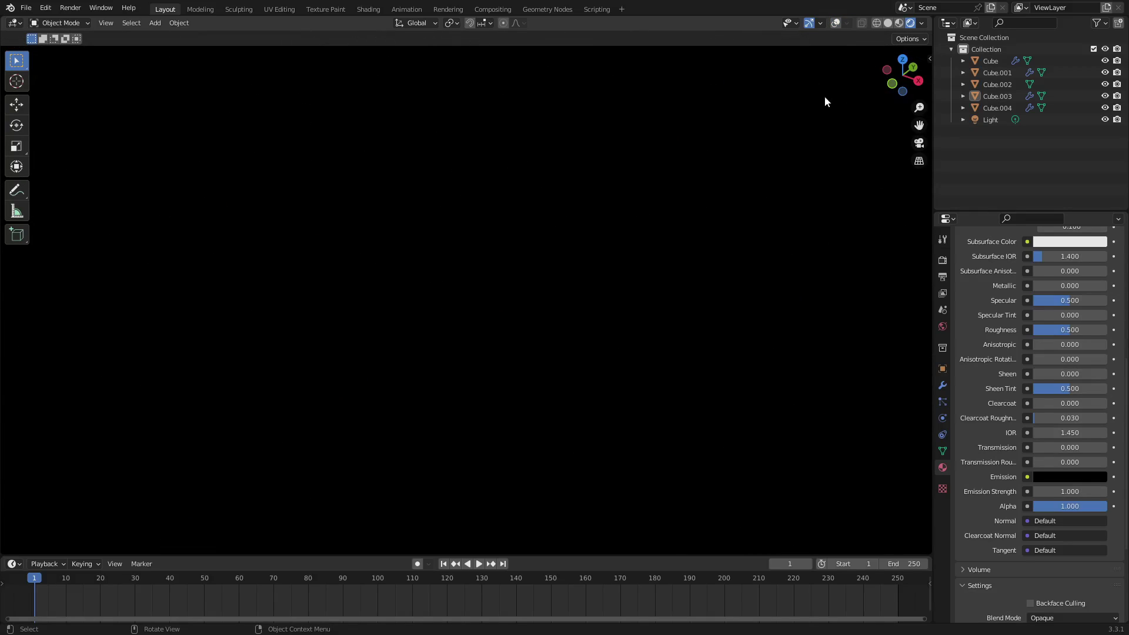
Step: Give the frame's material a light blue emission color (H 0.589, S 0.990, V 1.000) with an emission strength of 2.600
click(1063, 479)
drag(1095, 389, 1095, 307)
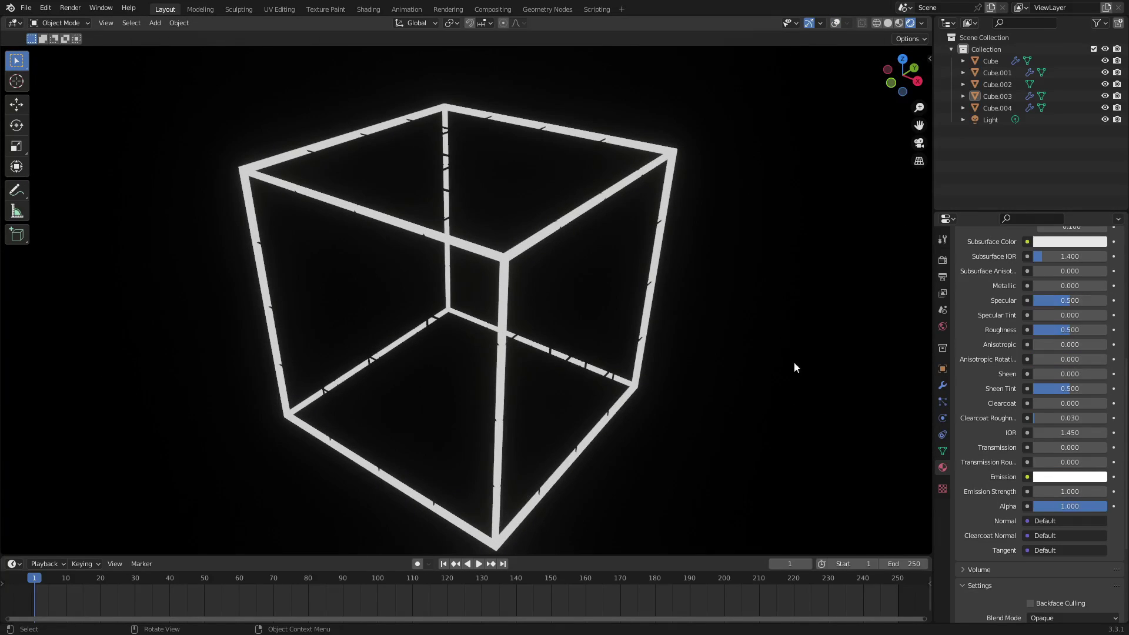
scroll(788, 354, up, 7)
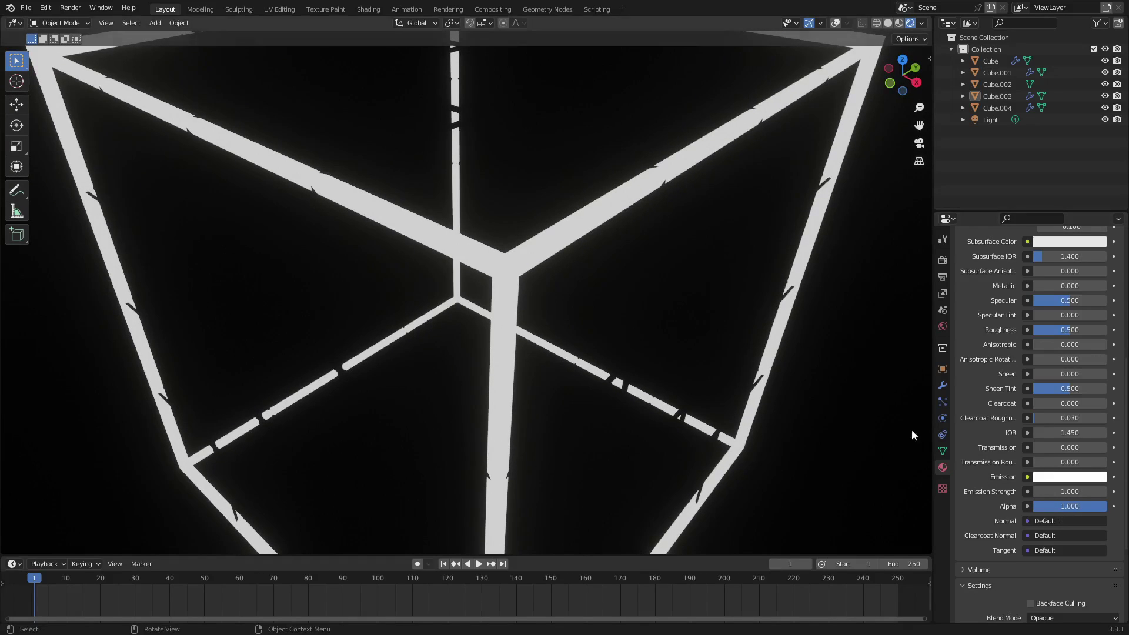
mouse_move(1081, 506)
mouse_down()
mouse_move(1069, 507)
mouse_move(1082, 506)
mouse_move(1078, 492)
mouse_up()
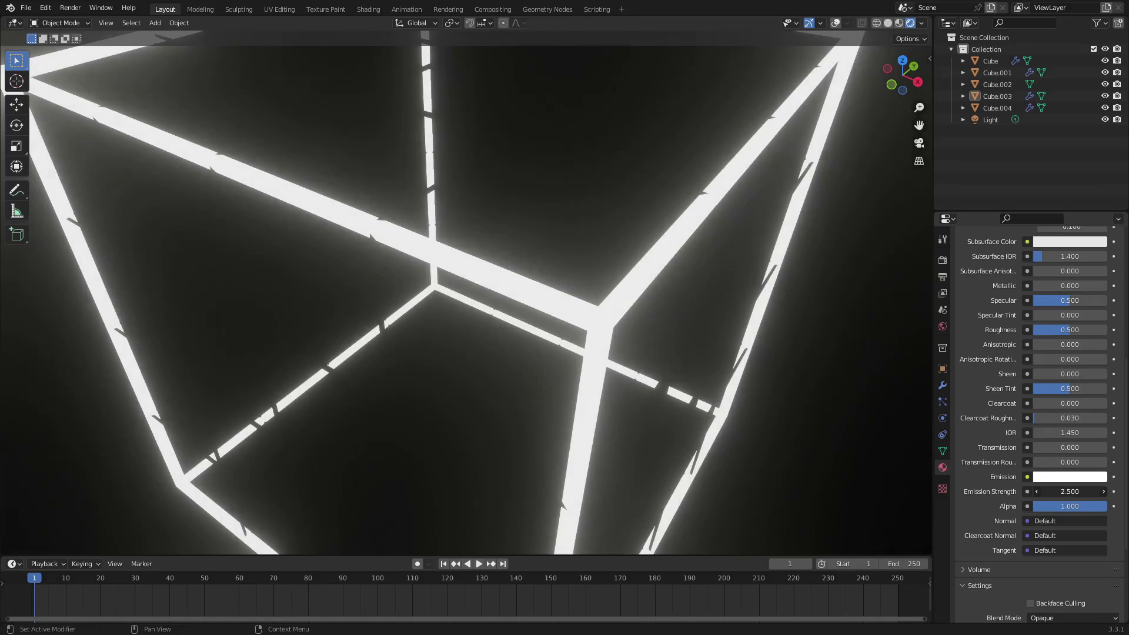
click(1076, 477)
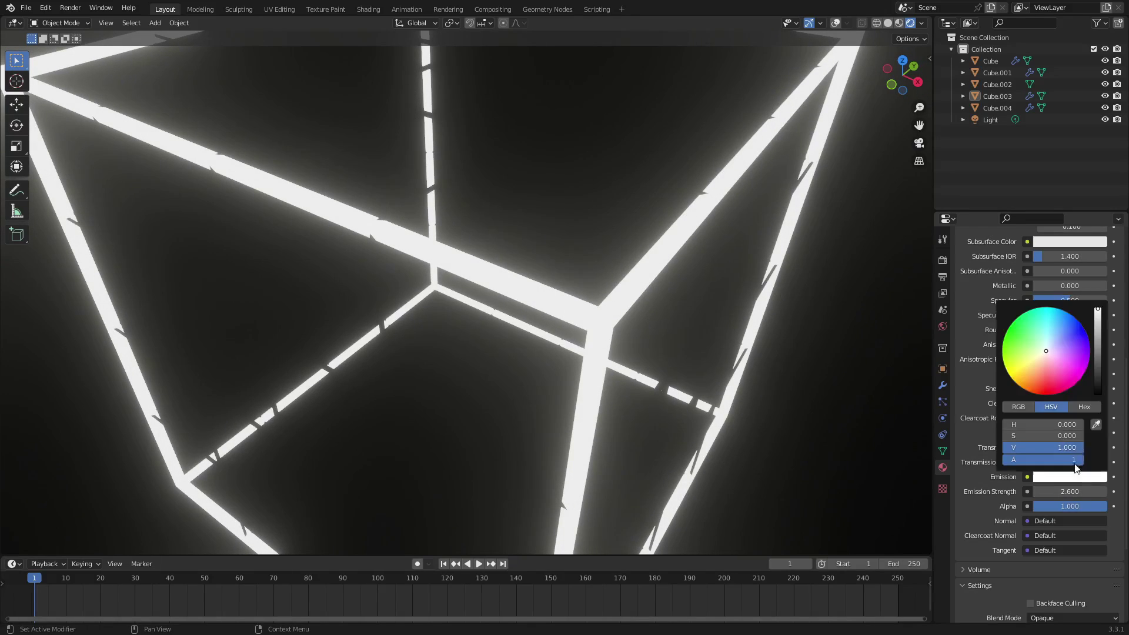
click(1057, 323)
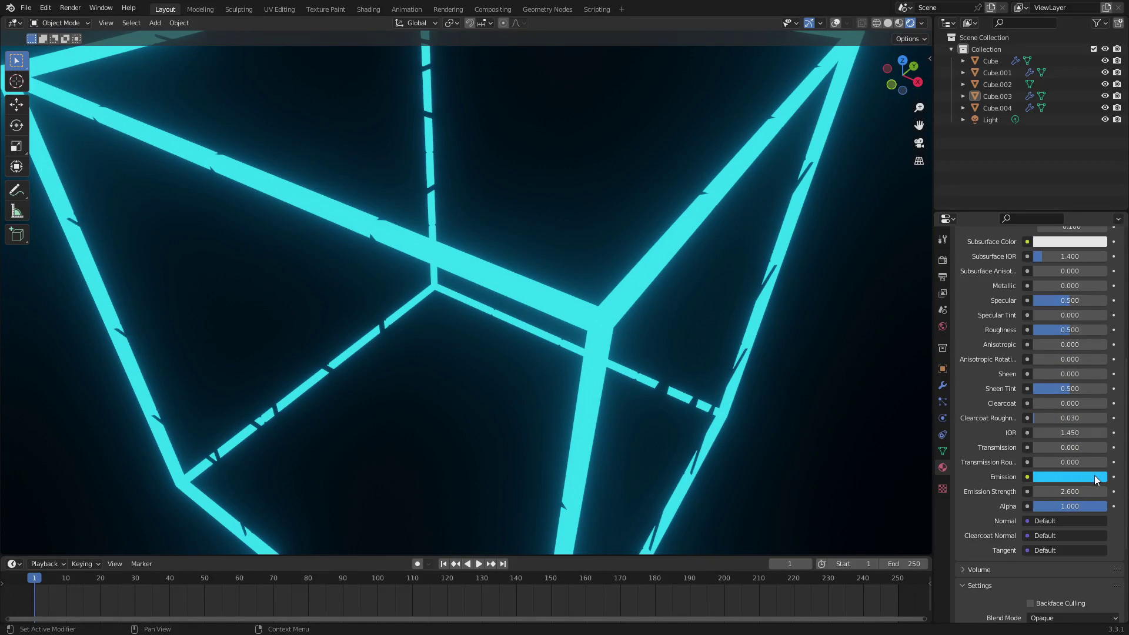
click(1096, 476)
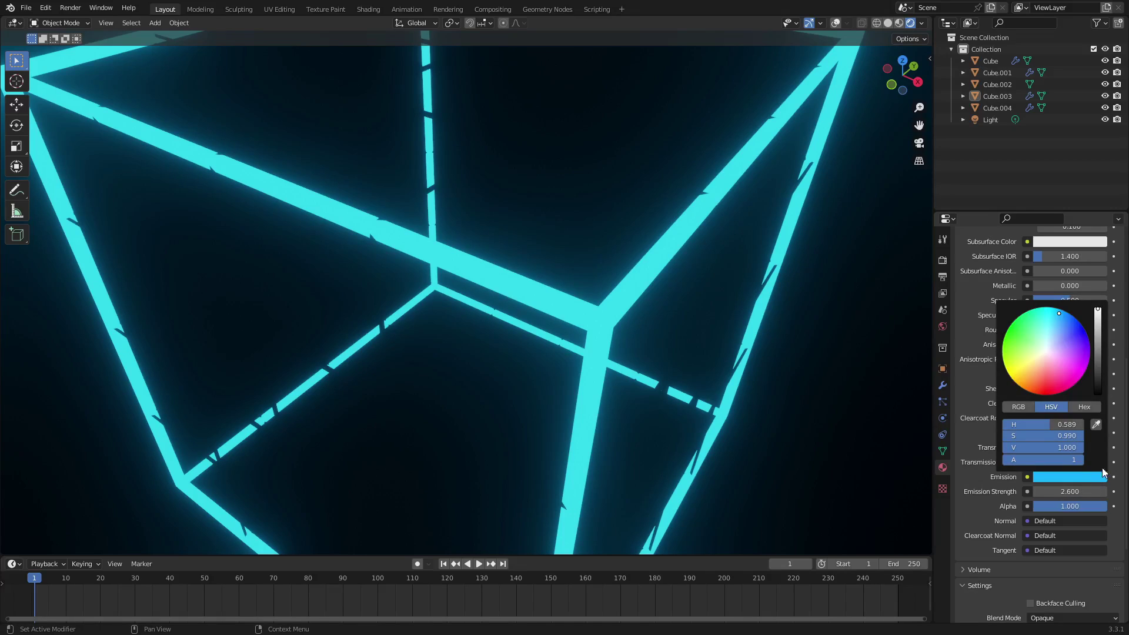
Step: Try lowering the frame material's alpha to 0.323
drag(1082, 507, 1055, 507)
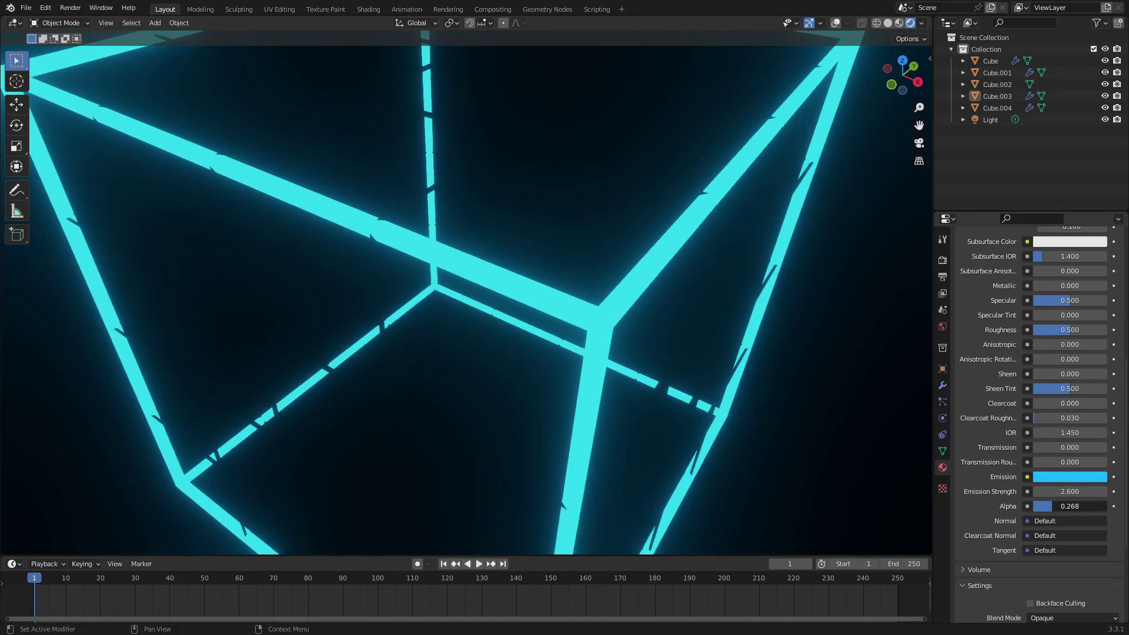
scroll(985, 436, up, 5)
click(1082, 291)
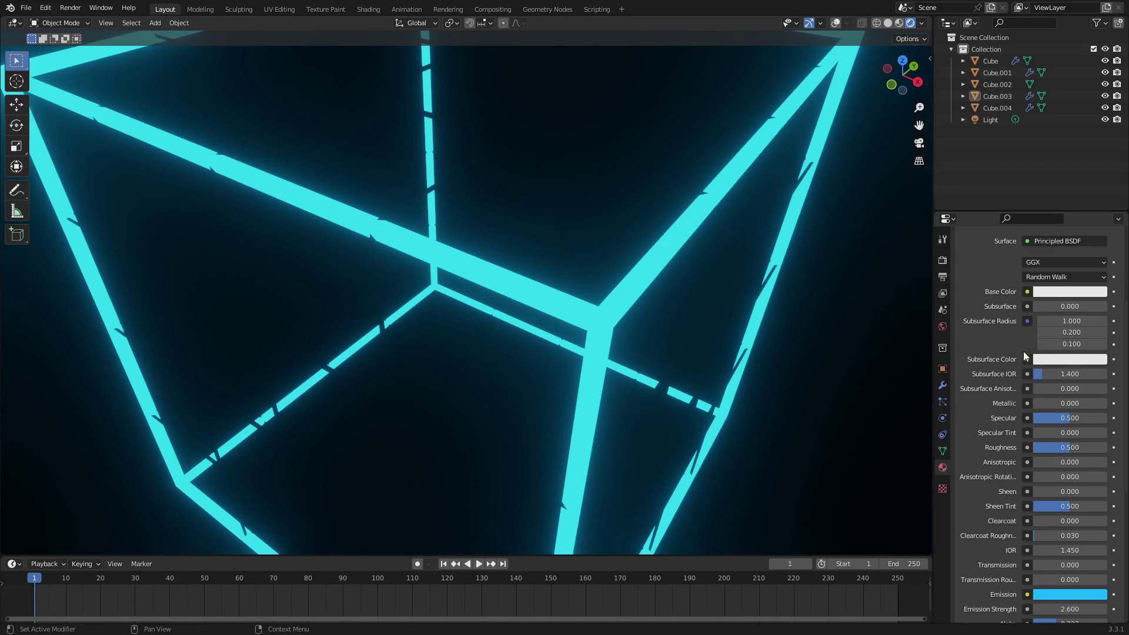
scroll(999, 412, down, 3)
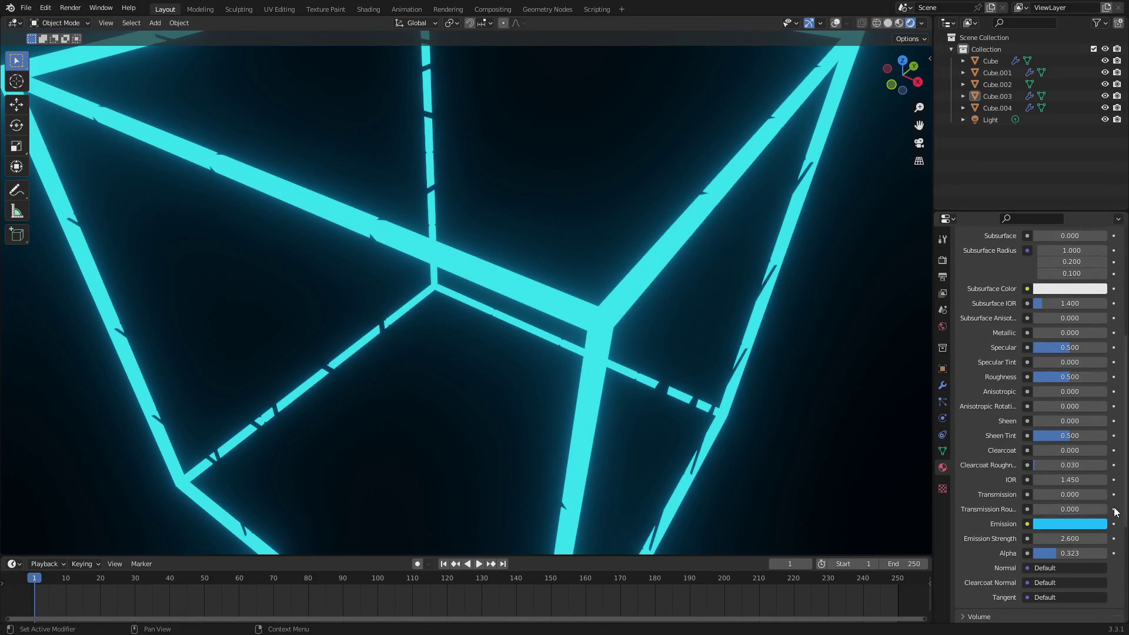
Step: View the frame cube's glow from a distance and examine the emission settings of the object Cube
scroll(730, 362, down, 10)
scroll(791, 329, down, 3)
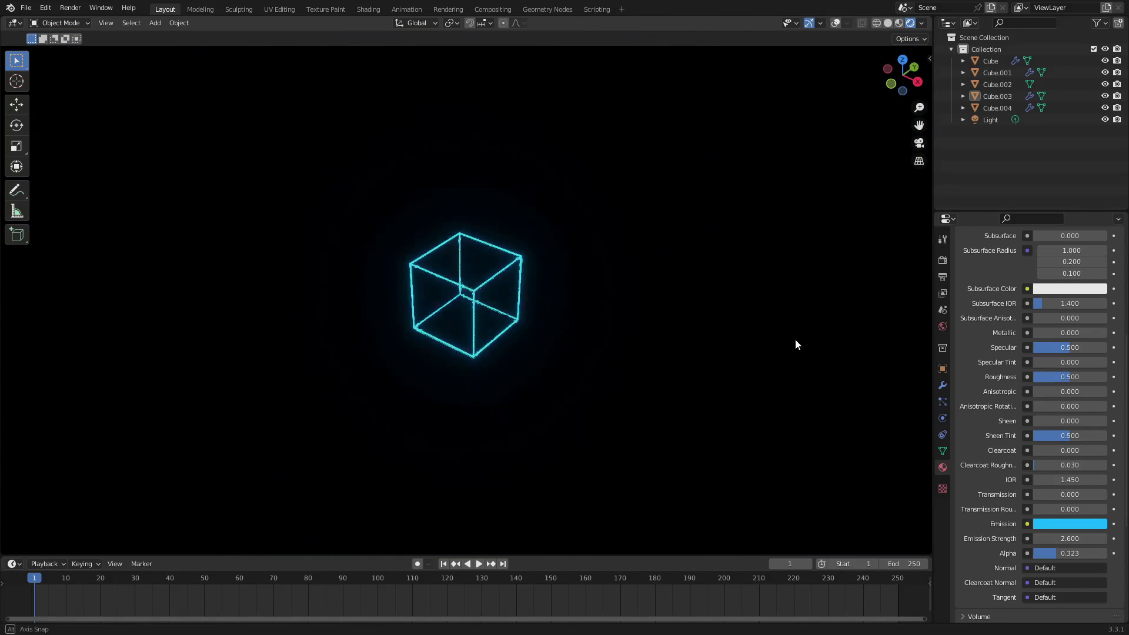
middle_drag(852, 266, 765, 176)
click(840, 164)
shift+middle_drag(840, 165, 352, 251)
shift+middle_drag(591, 299, 130, 224)
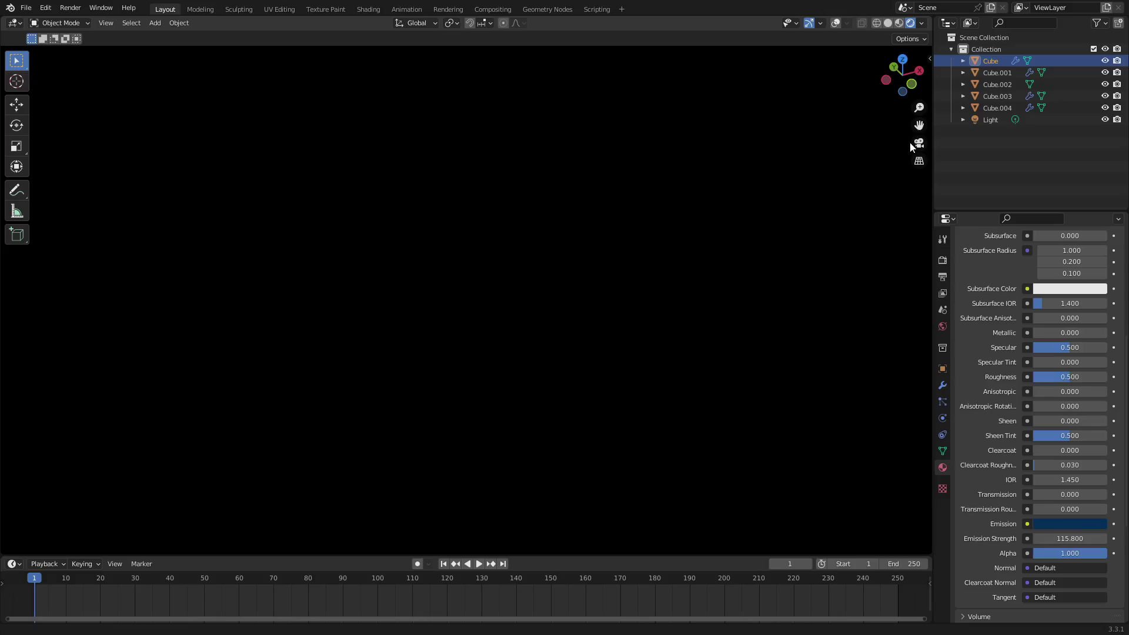
middle_drag(679, 232, 636, 263)
Step: Show the overlays to locate and select the thick frame cube, center the view on it, and hide the overlays again
click(835, 22)
scroll(656, 221, down, 6)
shift+middle_drag(640, 352, 510, 259)
scroll(511, 258, up, 4)
scroll(646, 283, up, 1)
middle_drag(655, 283, 368, 268)
click(350, 287)
key(KP_Decimal)
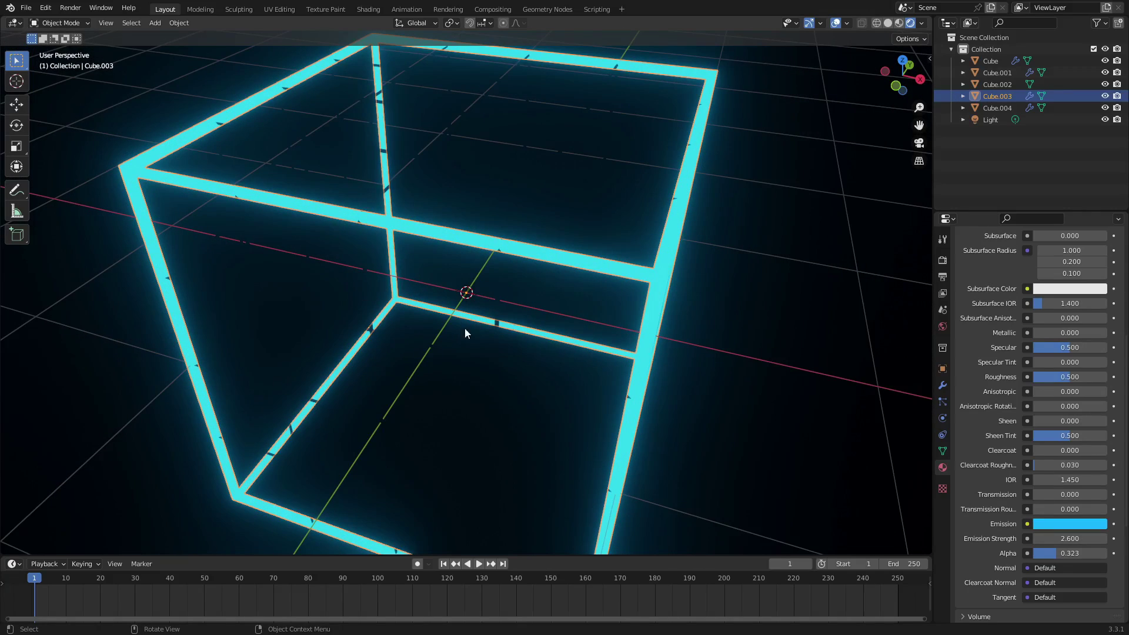
click(835, 23)
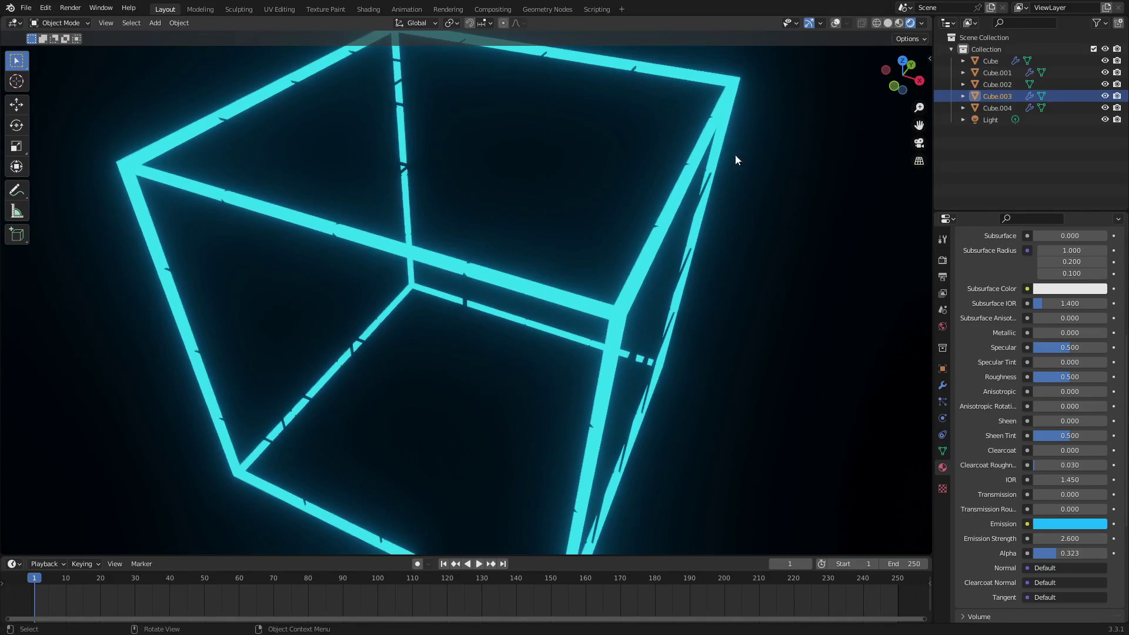
Step: Darken the frame material's emission color to H 0.584, S 0.923, V 0.064, with emission strength 23.100 and alpha 1.000
click(1057, 523)
click(1097, 423)
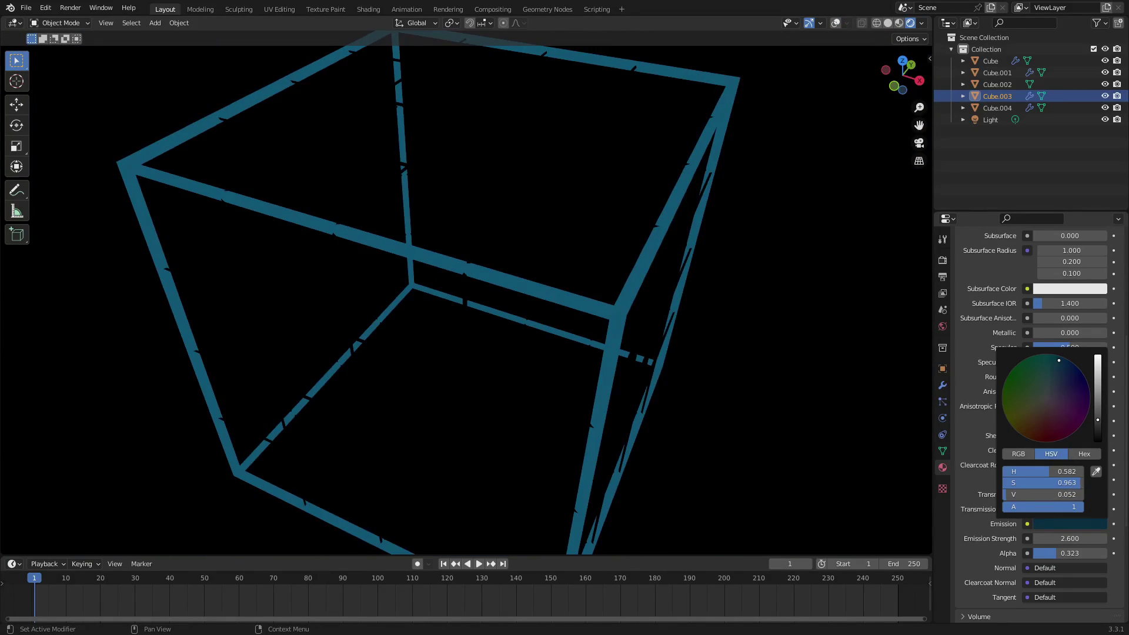
drag(1065, 367, 1058, 364)
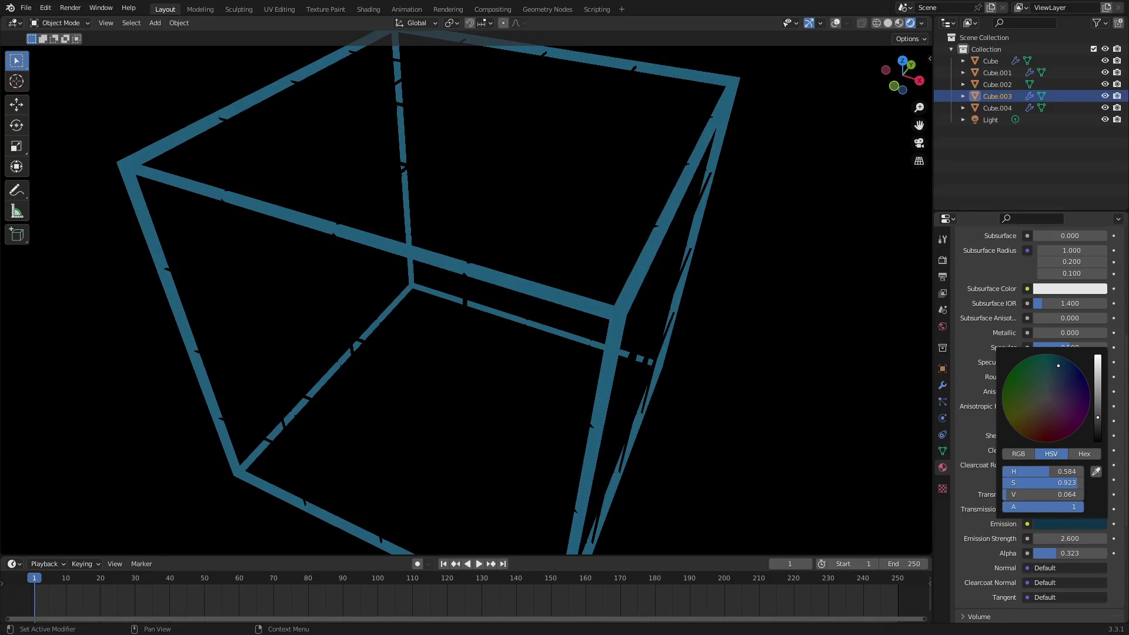
drag(1057, 553, 1091, 538)
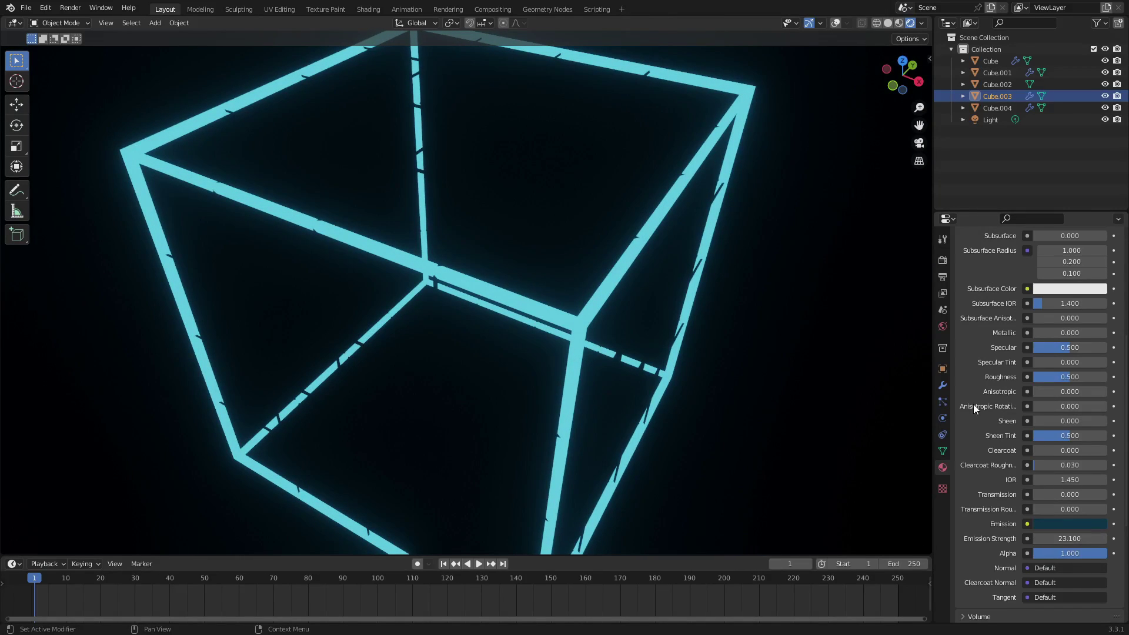
Step: Add a point light to the scene and raise it along the global Z axis
click(1071, 539)
click(771, 367)
scroll(617, 290, down, 4)
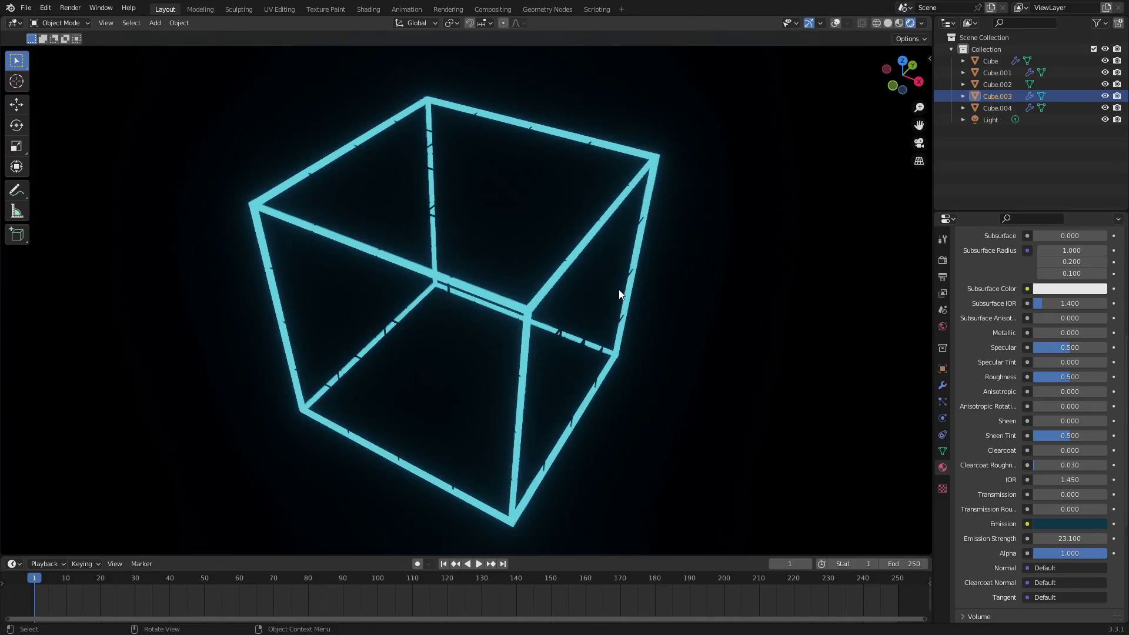
key(shift+a)
mouse_move(479, 391)
click(578, 392)
key(g)
key(z)
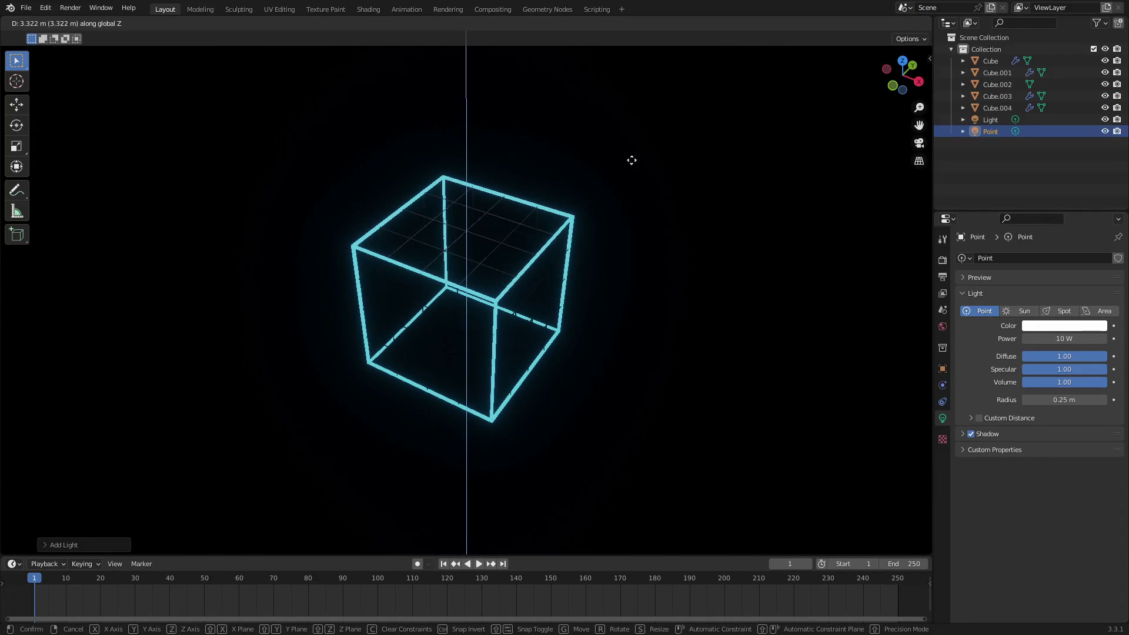
click(619, 295)
scroll(534, 282, up, 4)
scroll(534, 287, up, 4)
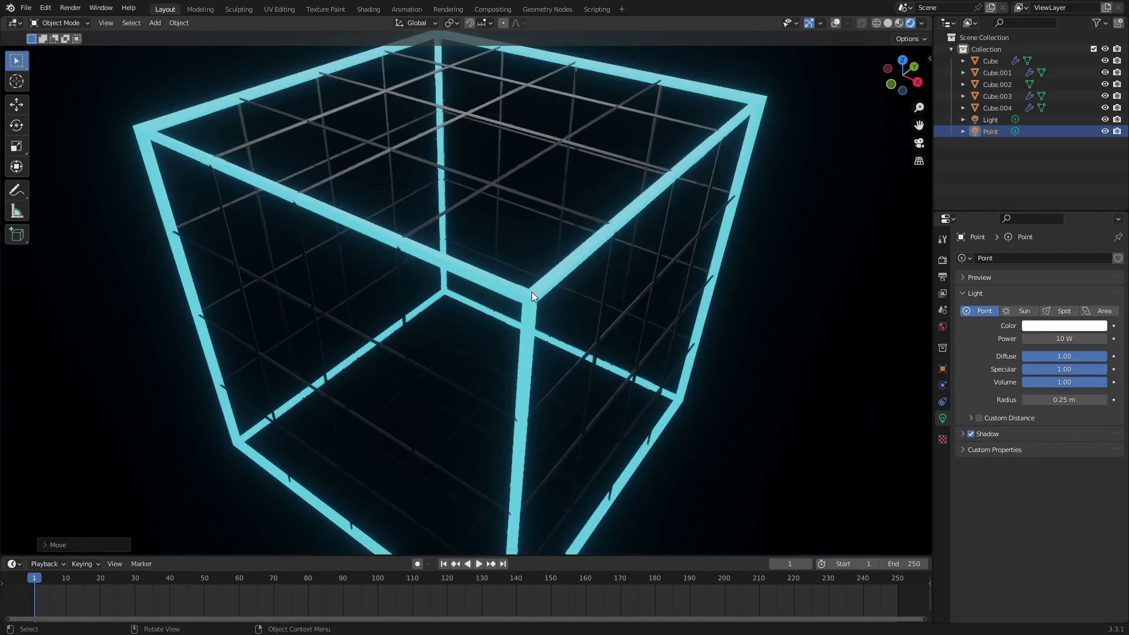
Step: Select the thick frame cube and examine how the light falls on its edges from several angles
click(575, 298)
scroll(575, 299, up, 2)
middle_drag(431, 273, 411, 303)
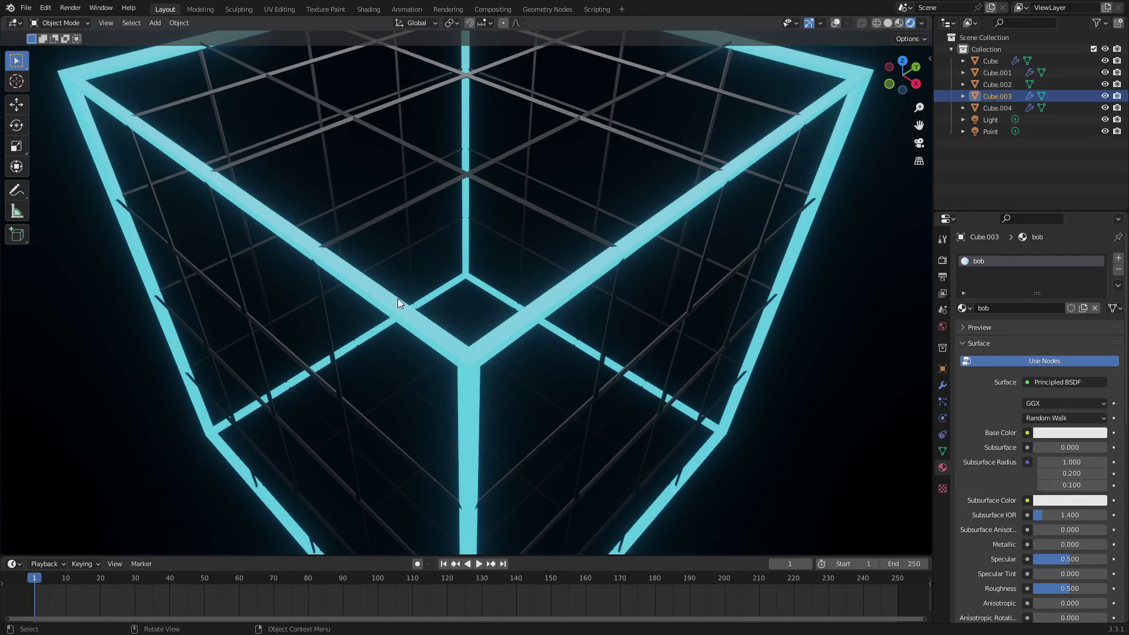
middle_drag(520, 327, 422, 287)
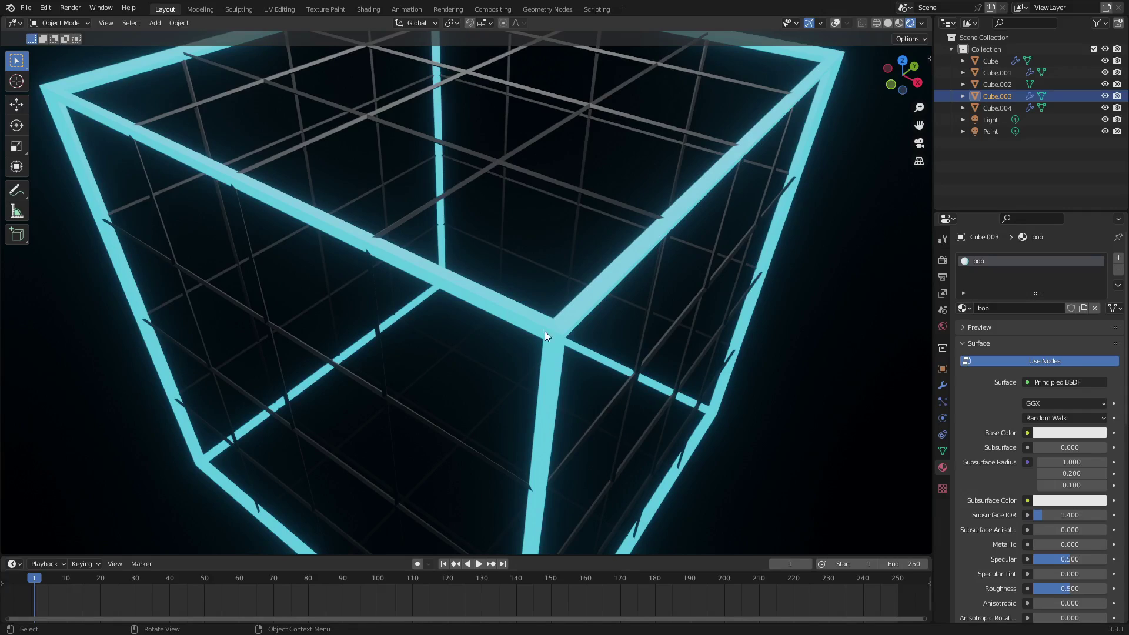
scroll(661, 233, down, 3)
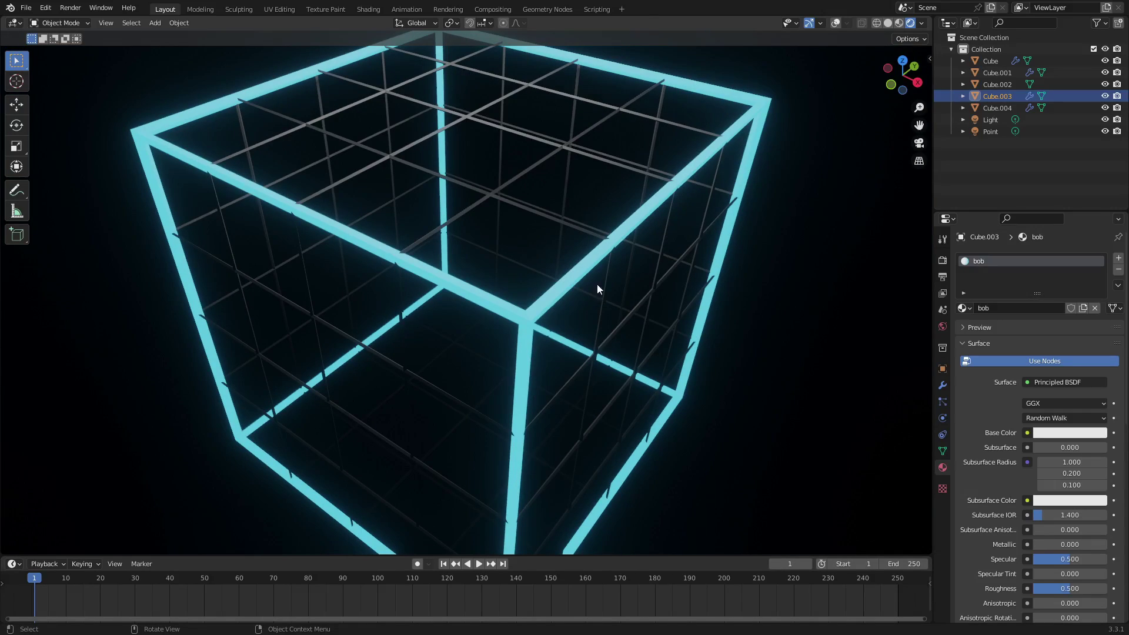
middle_drag(570, 295, 589, 290)
click(1076, 383)
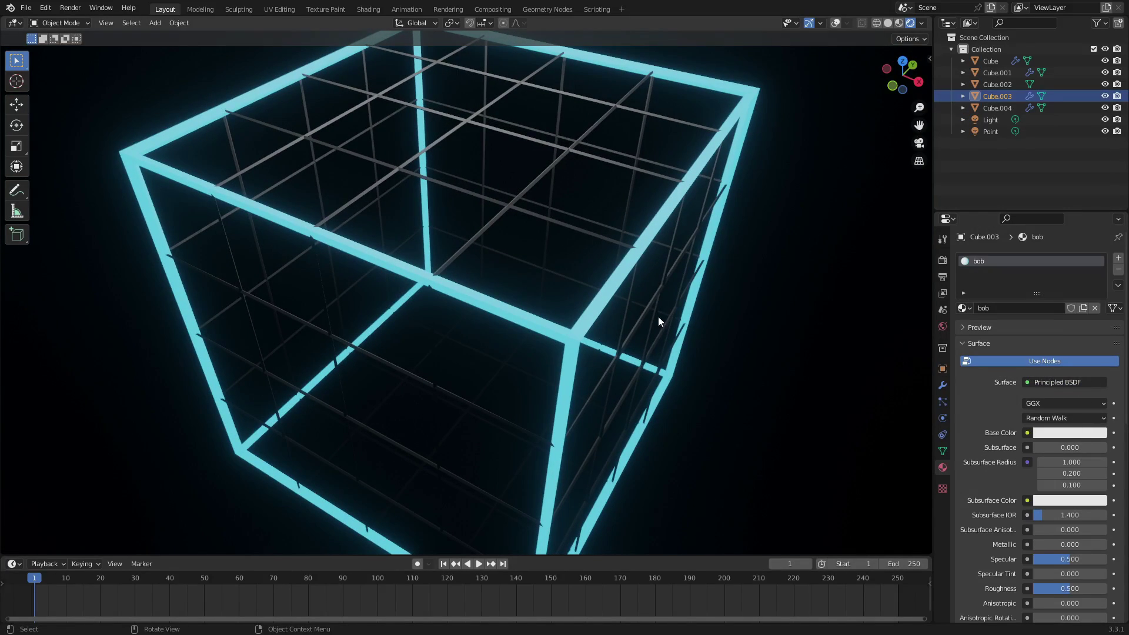
scroll(596, 330, up, 6)
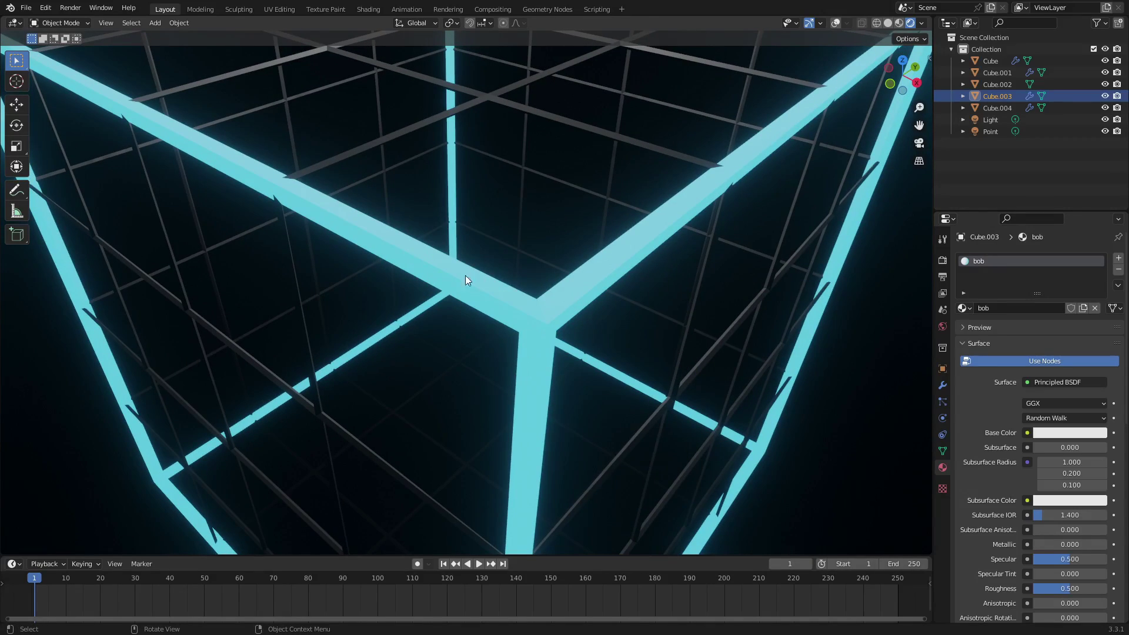
Step: Select the point light and set its power to 35 W
click(994, 121)
click(991, 132)
mouse_move(1064, 339)
mouse_down()
mouse_move(1081, 338)
mouse_move(1052, 339)
mouse_up()
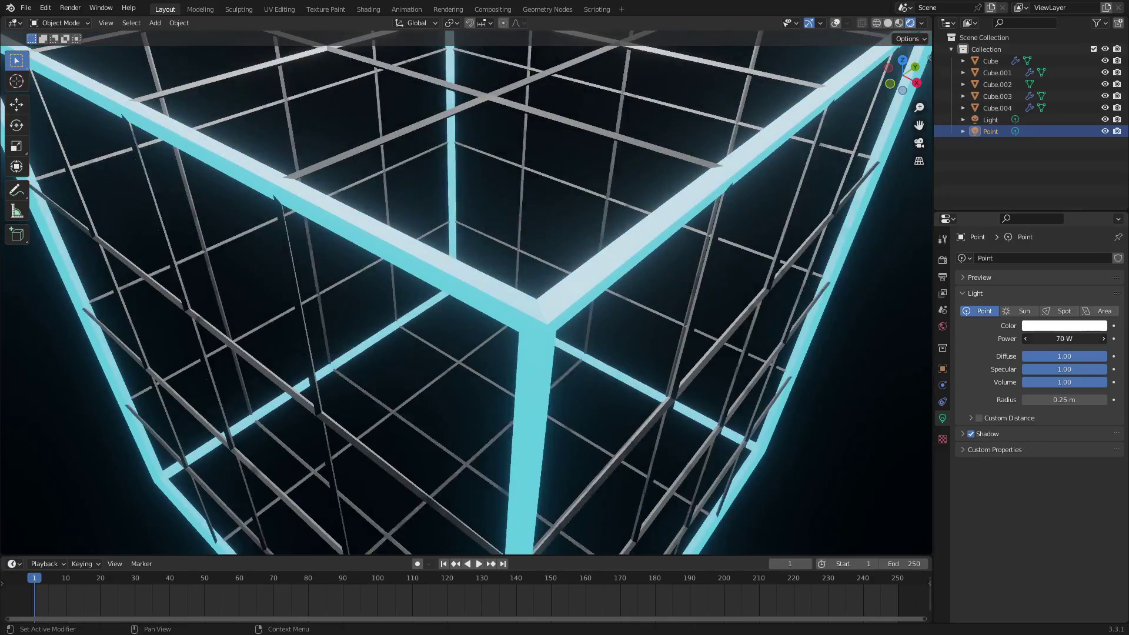
mouse_move(1064, 339)
mouse_down()
mouse_move(1084, 338)
mouse_move(1073, 338)
mouse_up()
Step: Move the point light sideways towards the far upper corner of the cube and check its effect
scroll(754, 283, down, 6)
middle_drag(459, 330, 487, 340)
key(g)
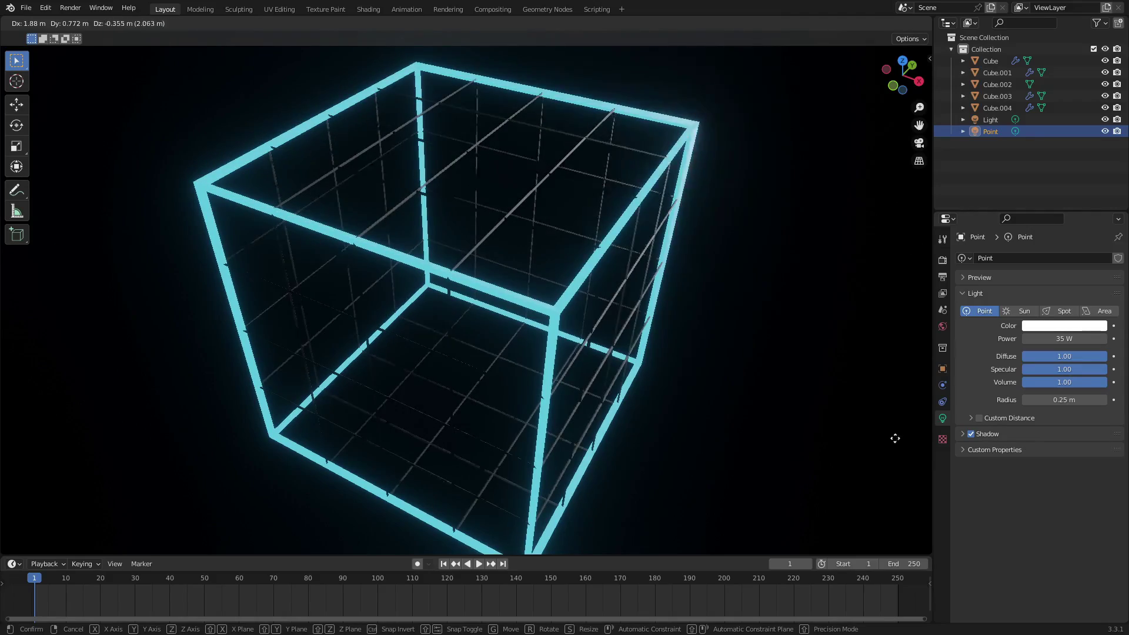
click(642, 263)
middle_drag(642, 262, 604, 280)
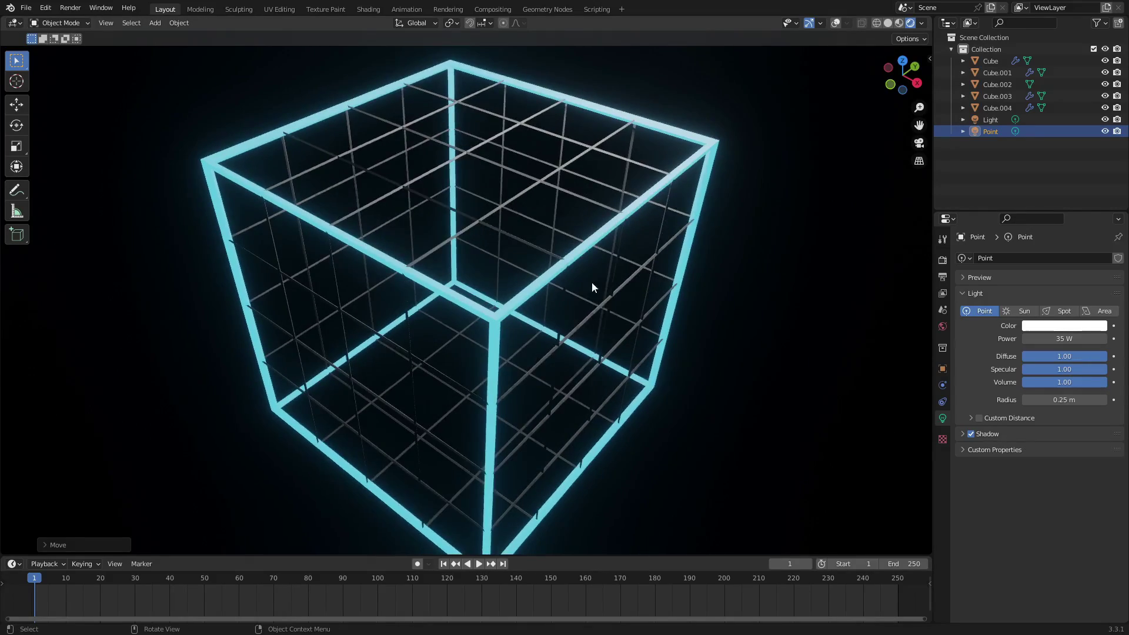
Step: Select the thick frame cube and raise its material's emission strength to 36.400
scroll(602, 277, up, 2)
click(501, 332)
scroll(502, 333, up, 2)
middle_drag(549, 334, 595, 349)
scroll(1034, 414, down, 4)
scroll(1040, 387, down, 5)
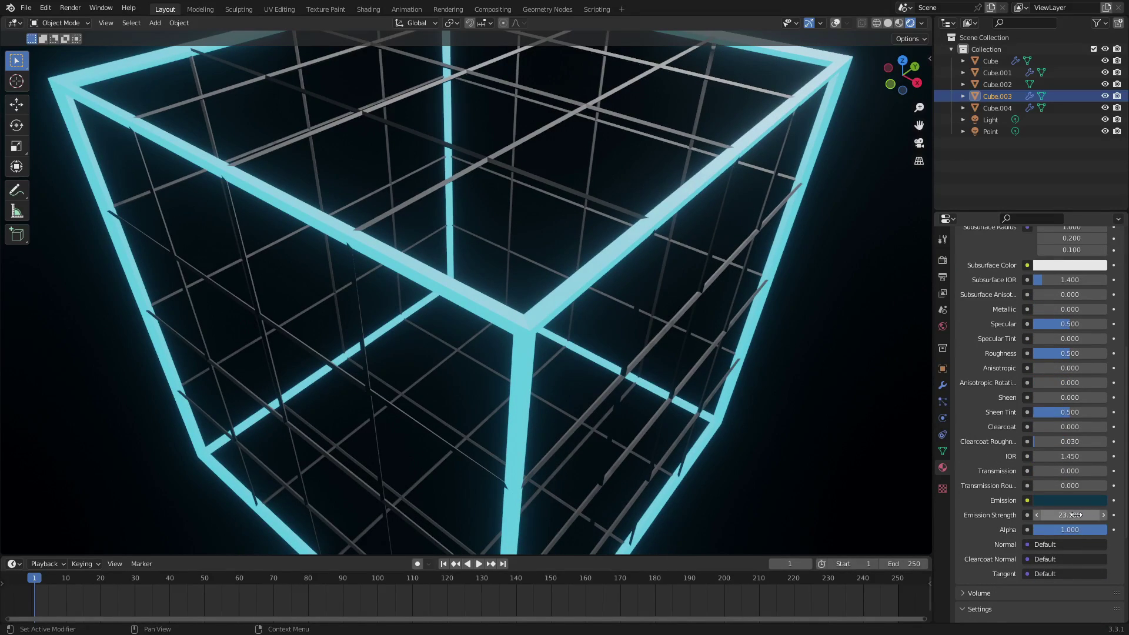
drag(1075, 515, 1114, 515)
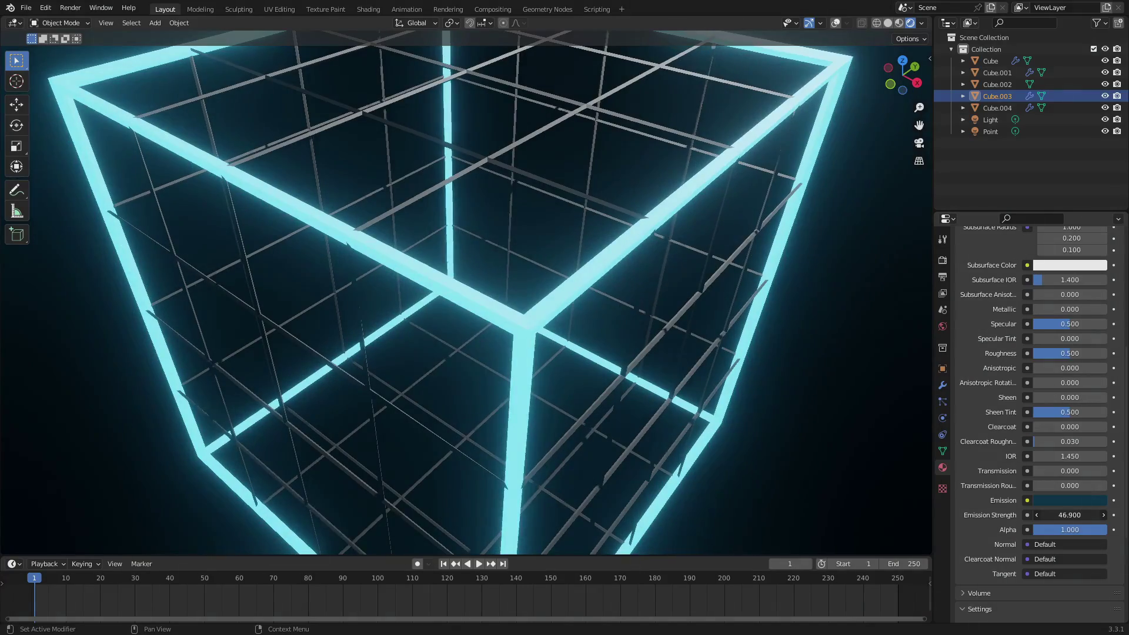
Step: Toggle Eevee's Bloom effect off and on repeatedly to compare the frame's glow, leaving it enabled
click(942, 260)
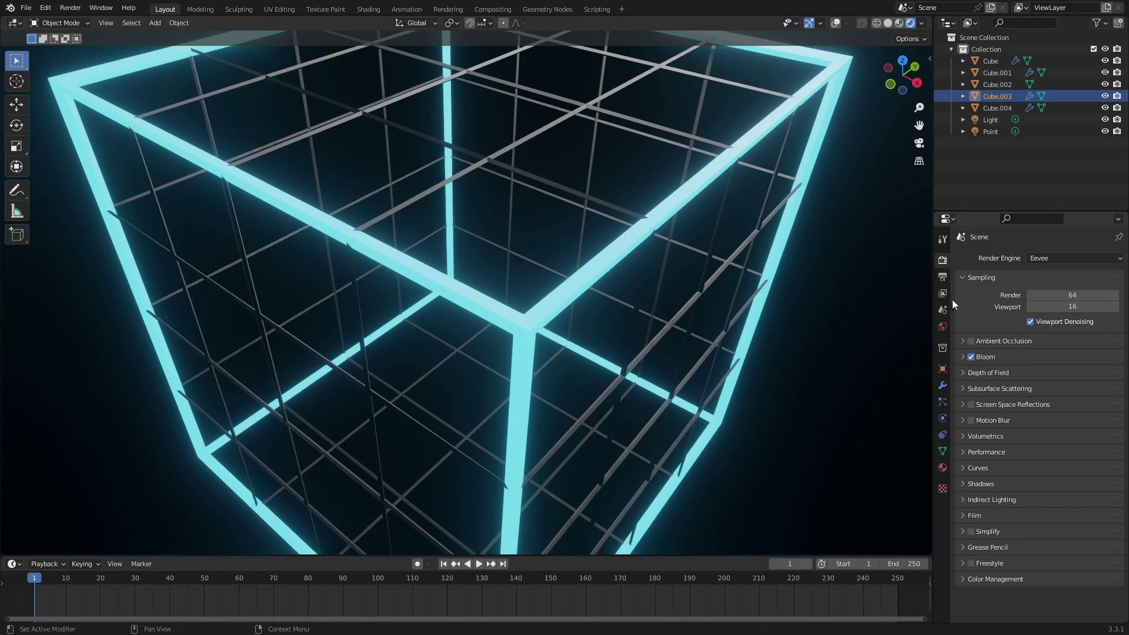
click(972, 357)
click(972, 357)
click(972, 357)
click(972, 356)
click(972, 357)
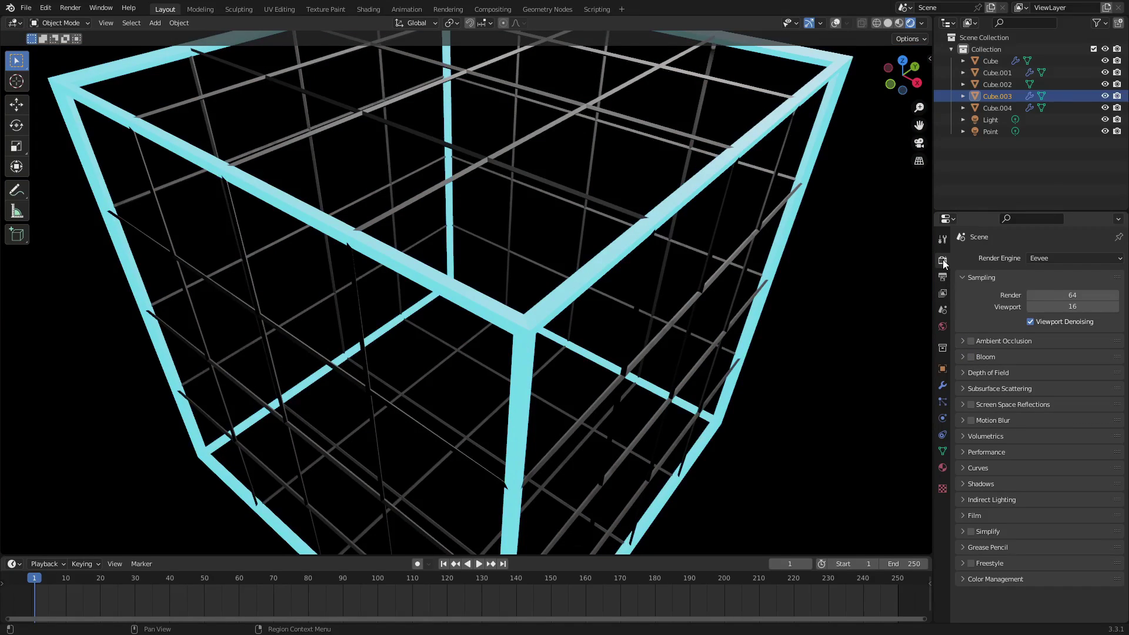
click(972, 357)
Step: Try an Emission surface shader with strength 2.500 on the frame material
click(943, 467)
scroll(983, 433, down, 10)
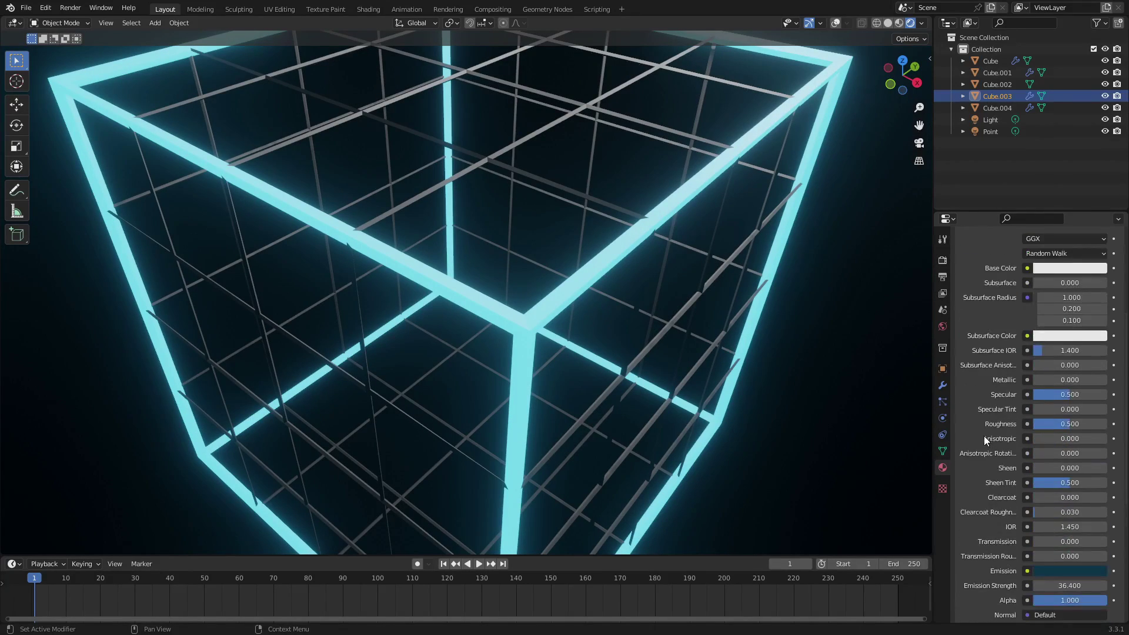
scroll(1035, 407, up, 10)
click(1051, 288)
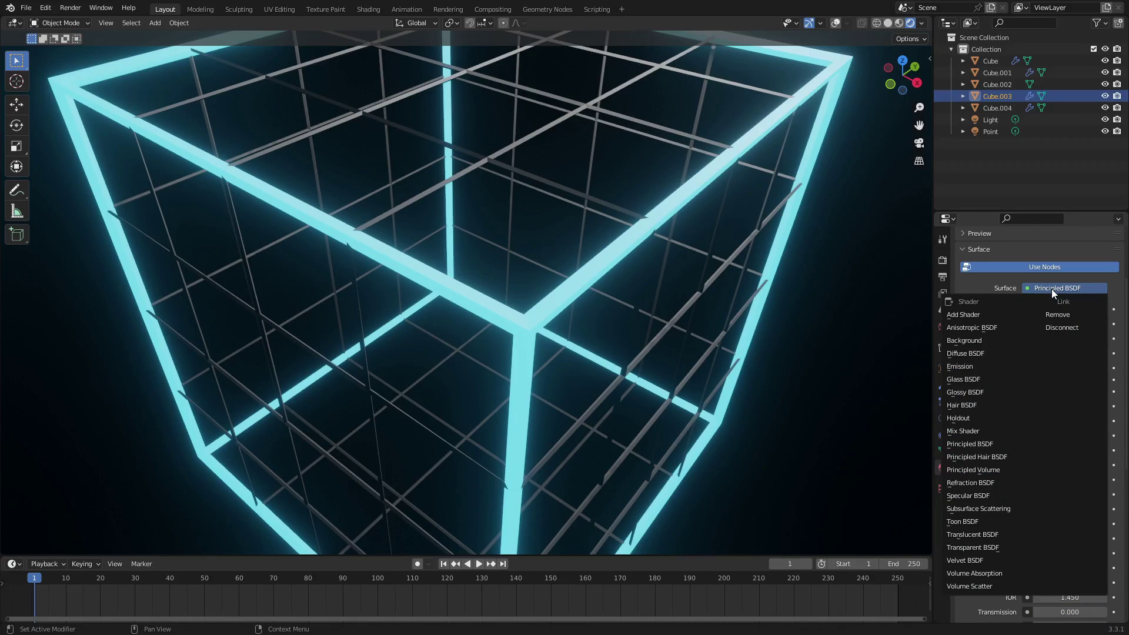
click(970, 369)
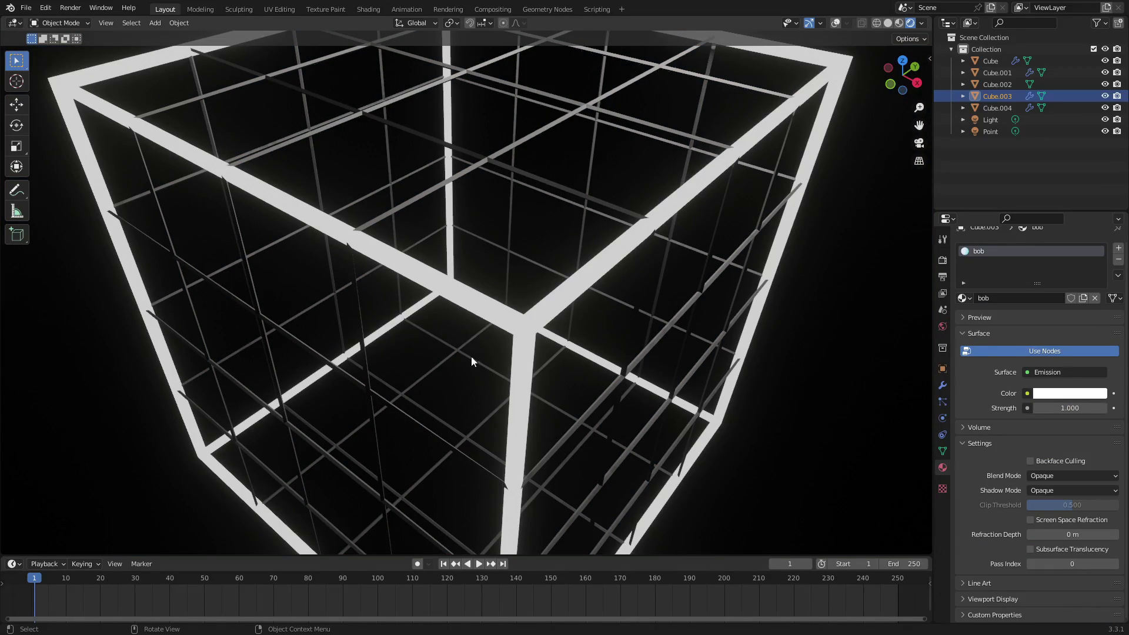
drag(1057, 407, 1067, 408)
scroll(538, 337, up, 1)
scroll(539, 336, down, 2)
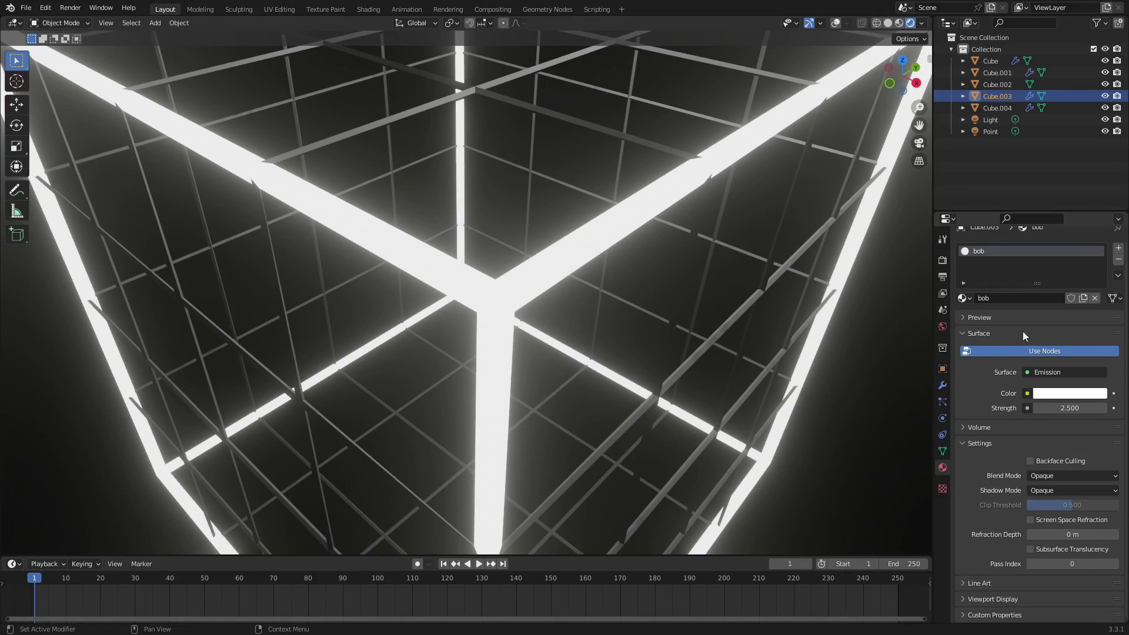
Step: Undo the Emission shader changes to return the frame material to Principled BSDF
click(1058, 372)
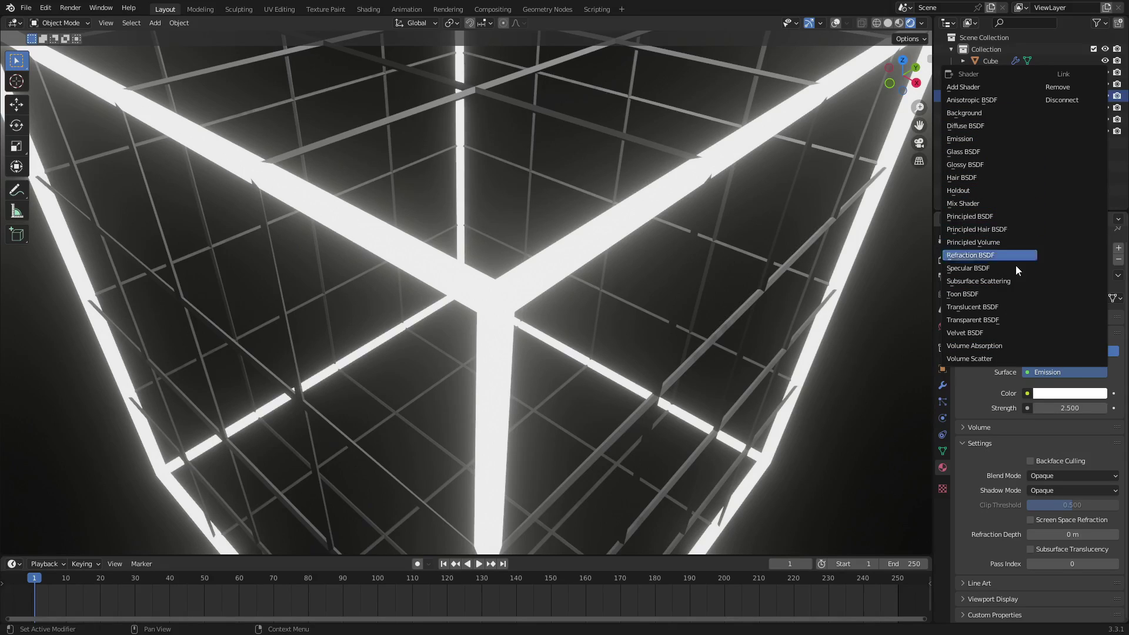
key(Escape)
key(ctrl+z)
key(ctrl+z)
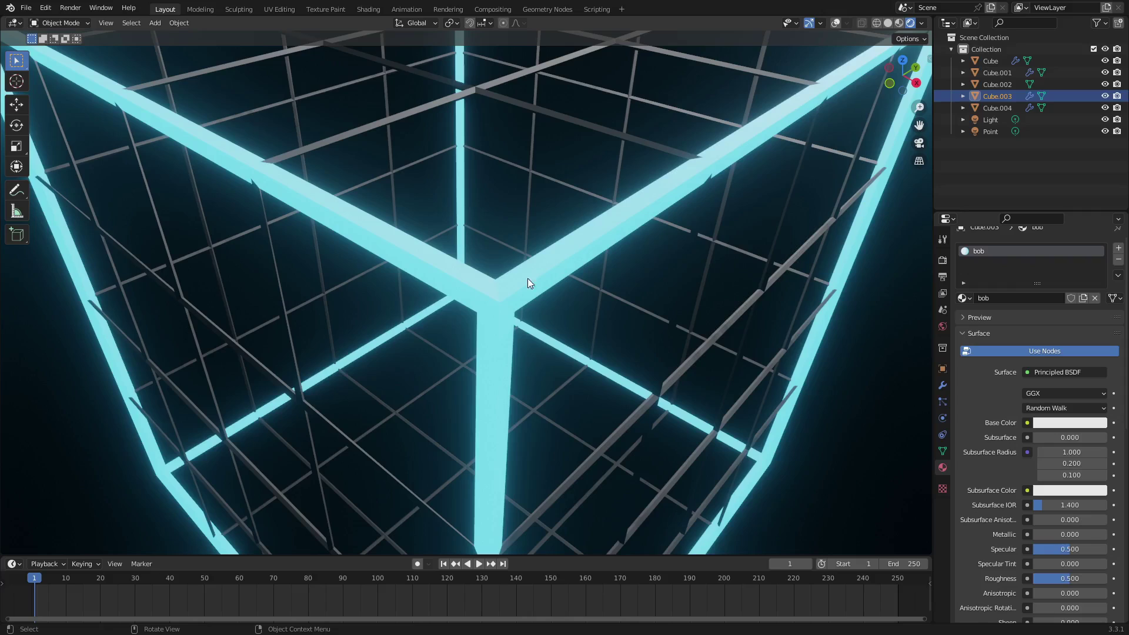
Step: Change the frame material's emission color to dark red and view the glow from different distances
scroll(539, 274, down, 6)
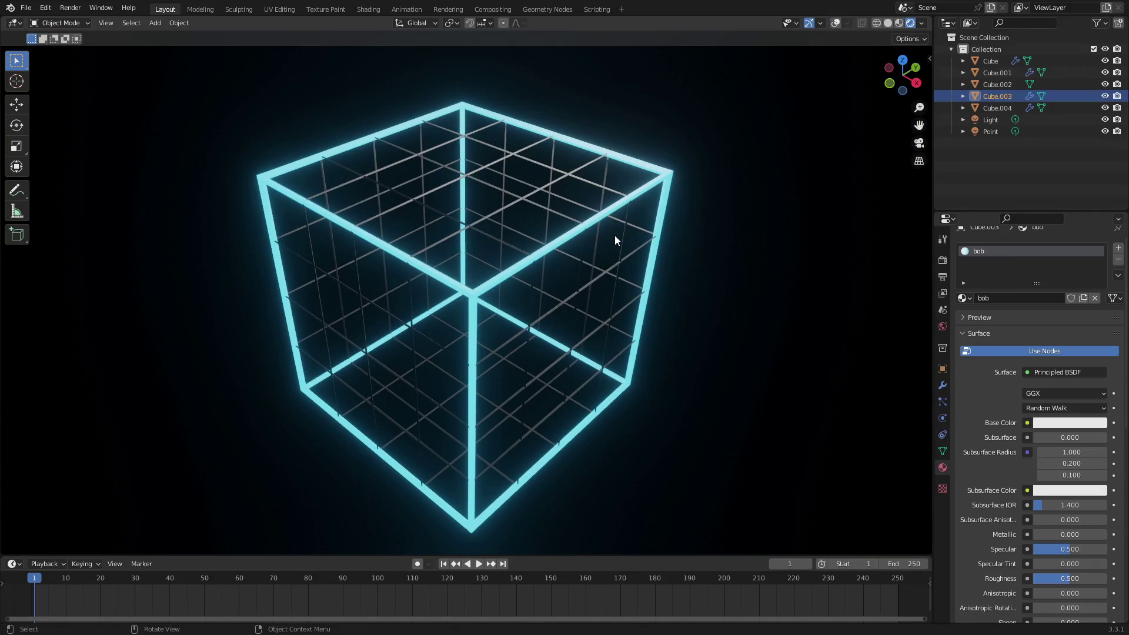
scroll(1042, 447, down, 8)
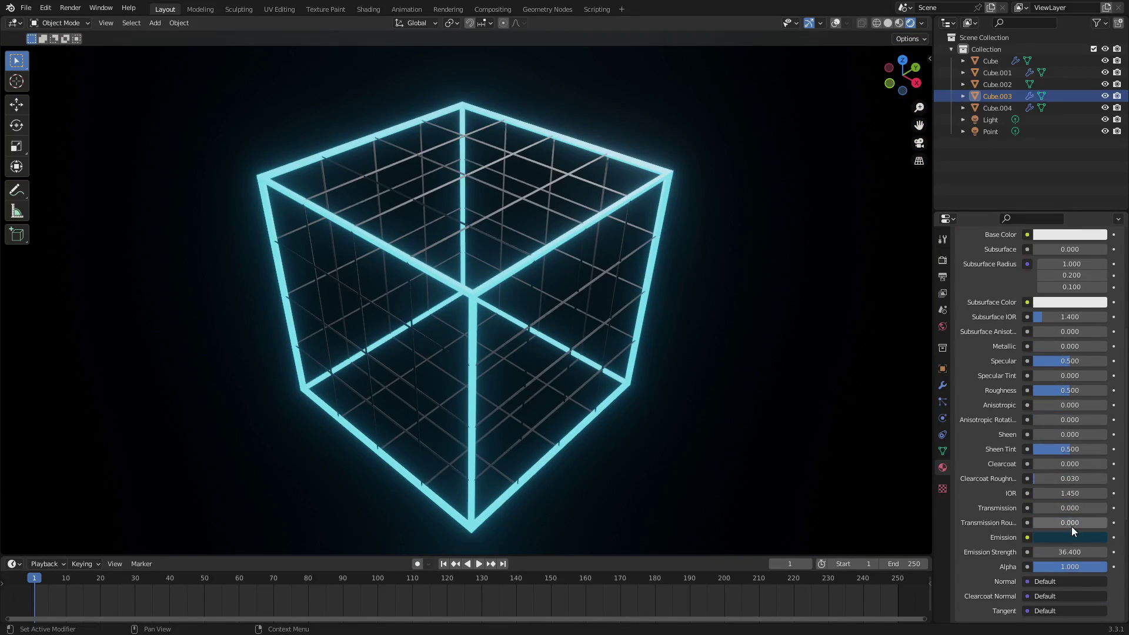
click(1070, 537)
click(1042, 433)
drag(1042, 433, 1048, 454)
scroll(701, 438, up, 1)
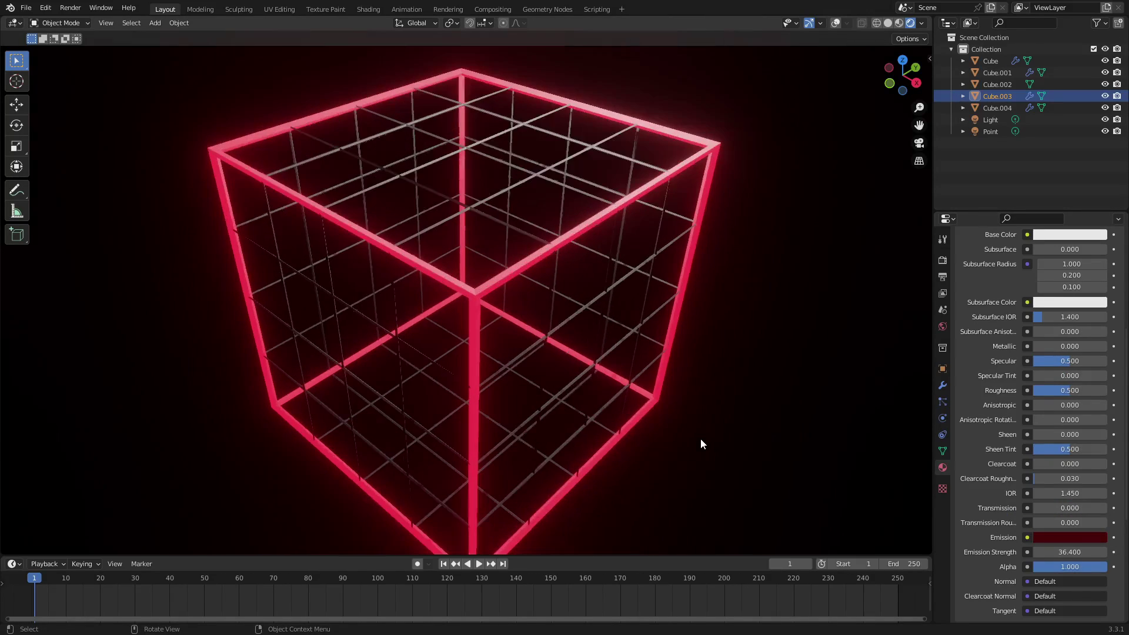
scroll(739, 429, down, 1)
scroll(659, 392, up, 1)
Step: Show the overlays to select the thin grid cube, assign it the existing material bob, and hide the overlays again
click(545, 342)
middle_drag(545, 340, 617, 221)
click(839, 23)
middle_drag(529, 328, 564, 352)
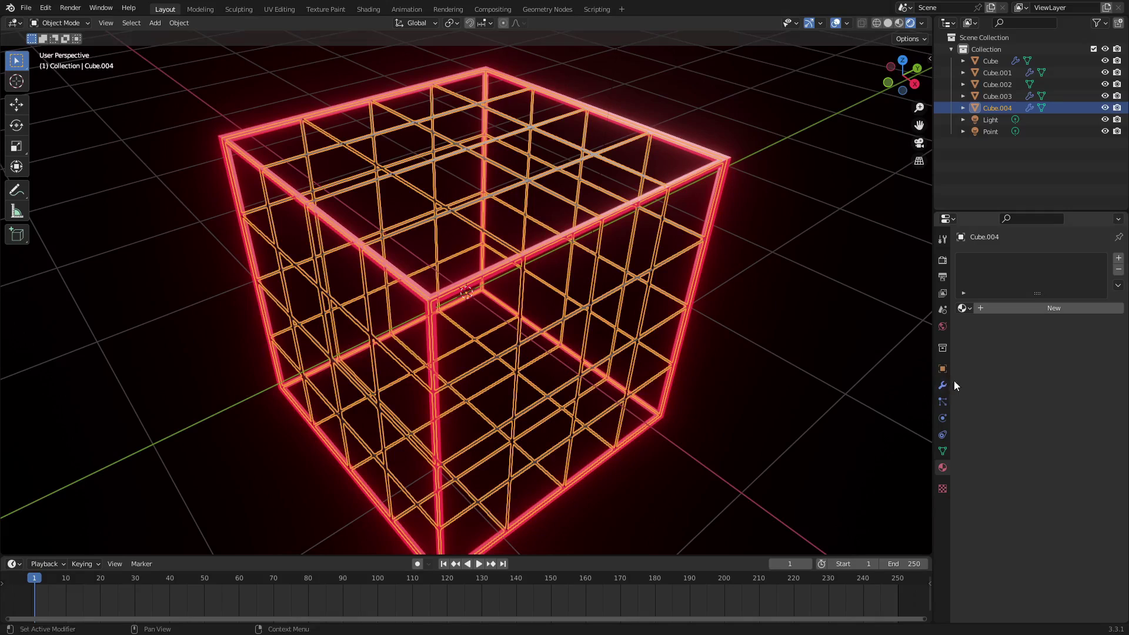
click(963, 308)
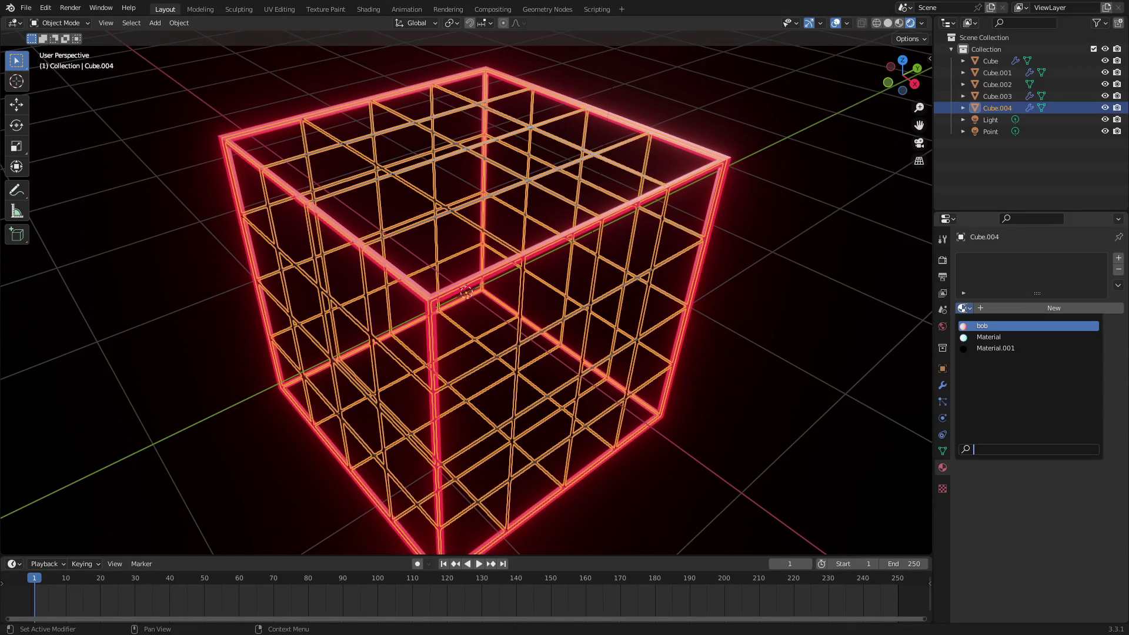
click(999, 325)
click(838, 23)
scroll(774, 325, down, 3)
middle_drag(774, 324, 736, 321)
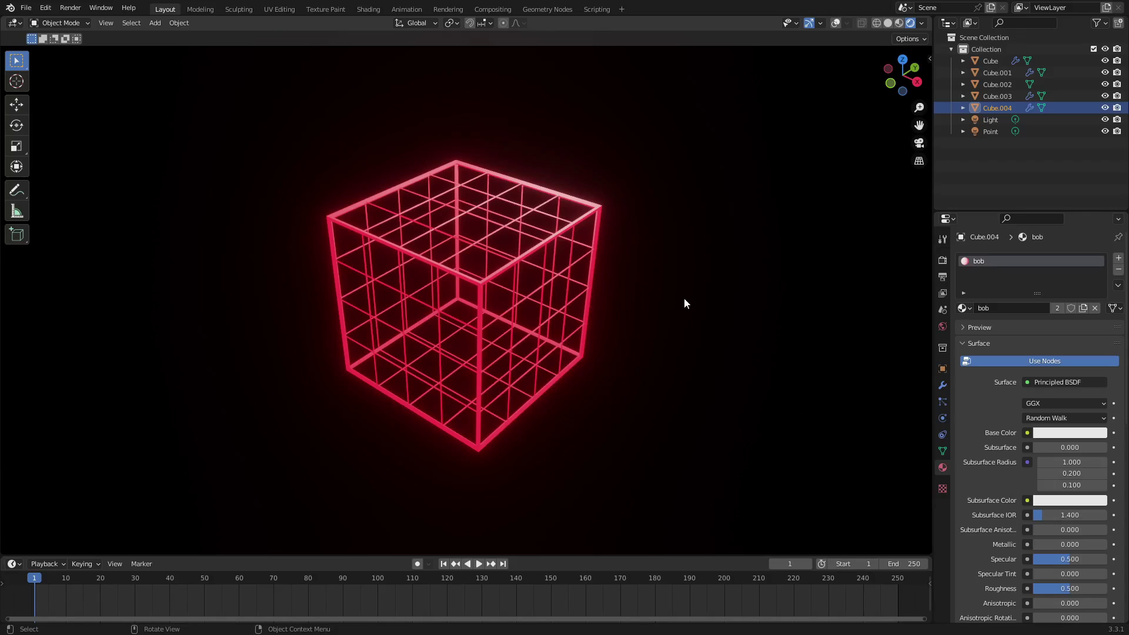
Step: Set the material's subsurface IOR to 1.010, and specular, roughness, sheen tint and clearcoat roughness to 0.000
scroll(685, 301, up, 4)
scroll(698, 309, down, 6)
mouse_move(698, 309)
middle_down()
mouse_move(647, 310)
mouse_move(709, 314)
middle_up()
middle_drag(657, 325, 488, 336)
scroll(488, 336, up, 5)
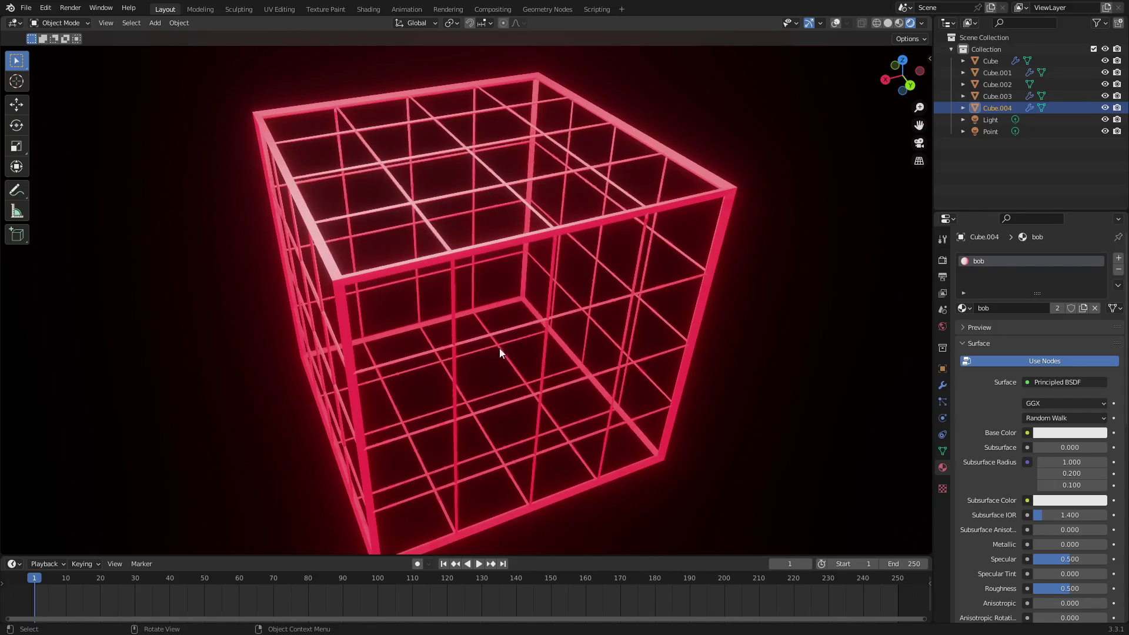
drag(1053, 558, 1033, 589)
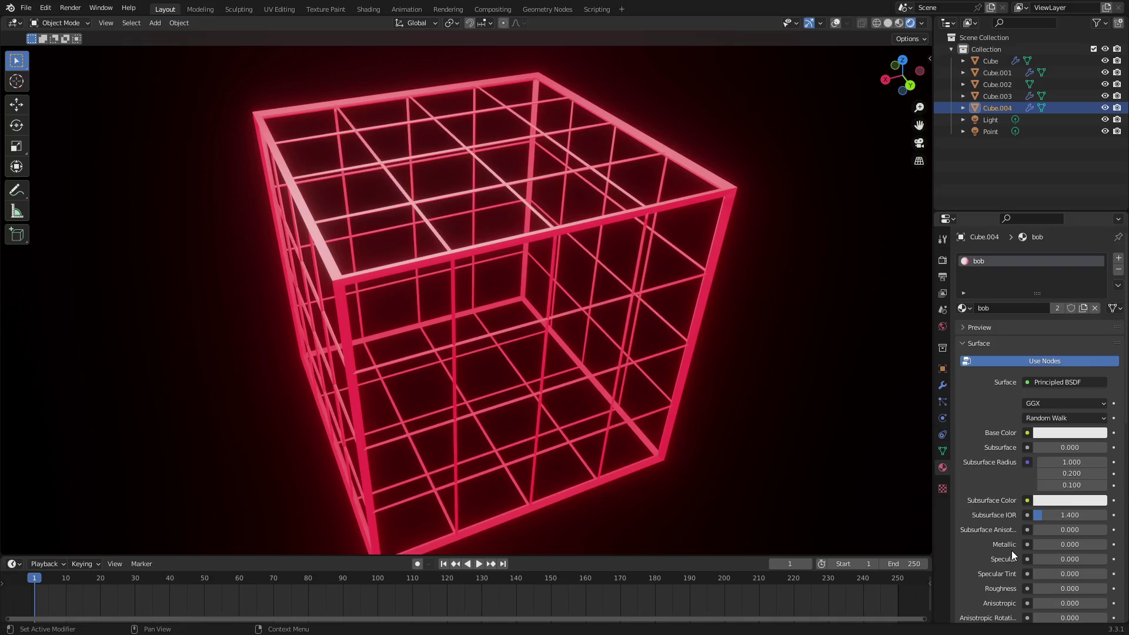
scroll(1011, 551, down, 4)
drag(1080, 506, 1034, 536)
drag(1076, 374, 1035, 374)
scroll(1027, 397, down, 1)
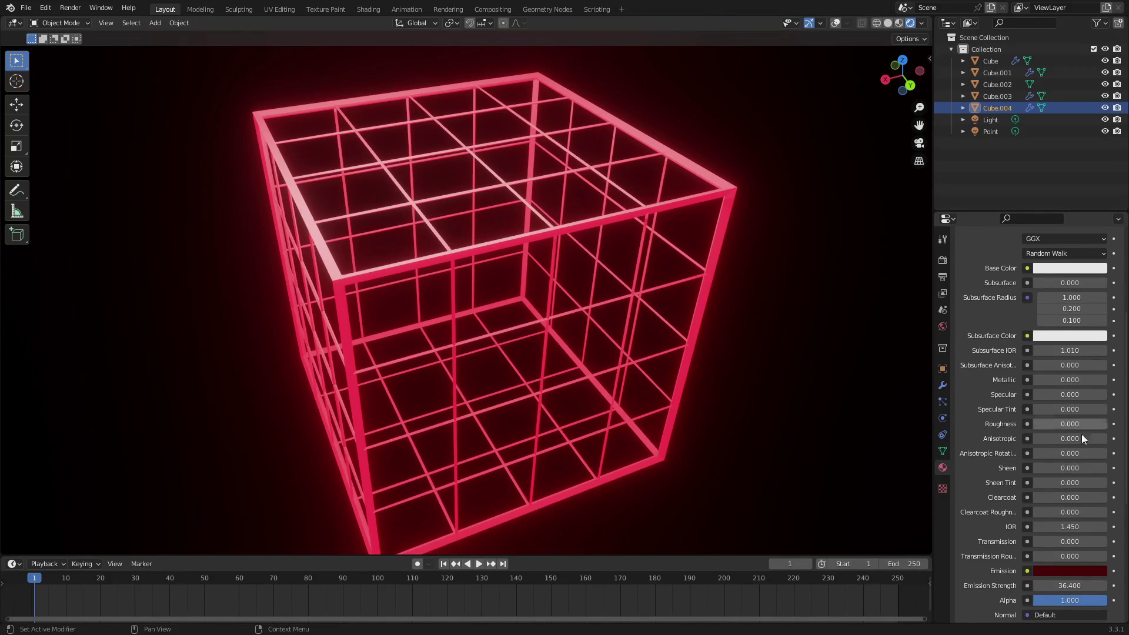
Step: Change the shared material's emission color to dark yellow
middle_drag(710, 360, 645, 364)
scroll(963, 432, up, 7)
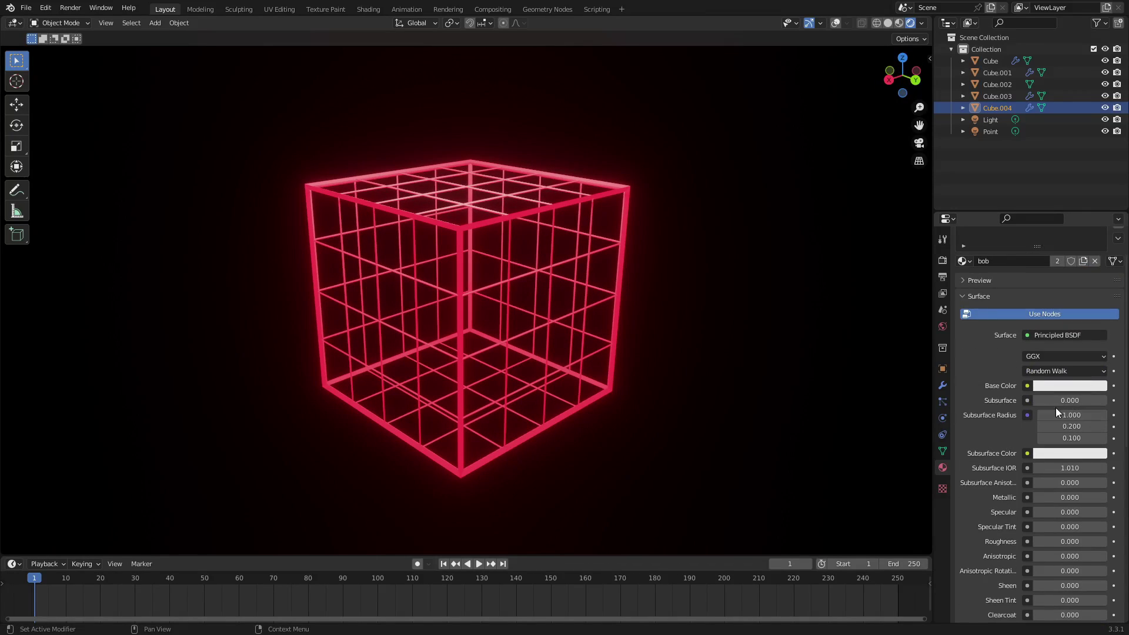
scroll(1039, 453, down, 9)
click(1089, 522)
mouse_move(1060, 423)
mouse_down()
mouse_move(1069, 386)
mouse_move(1074, 419)
mouse_move(1018, 425)
mouse_up()
middle_drag(750, 360, 753, 374)
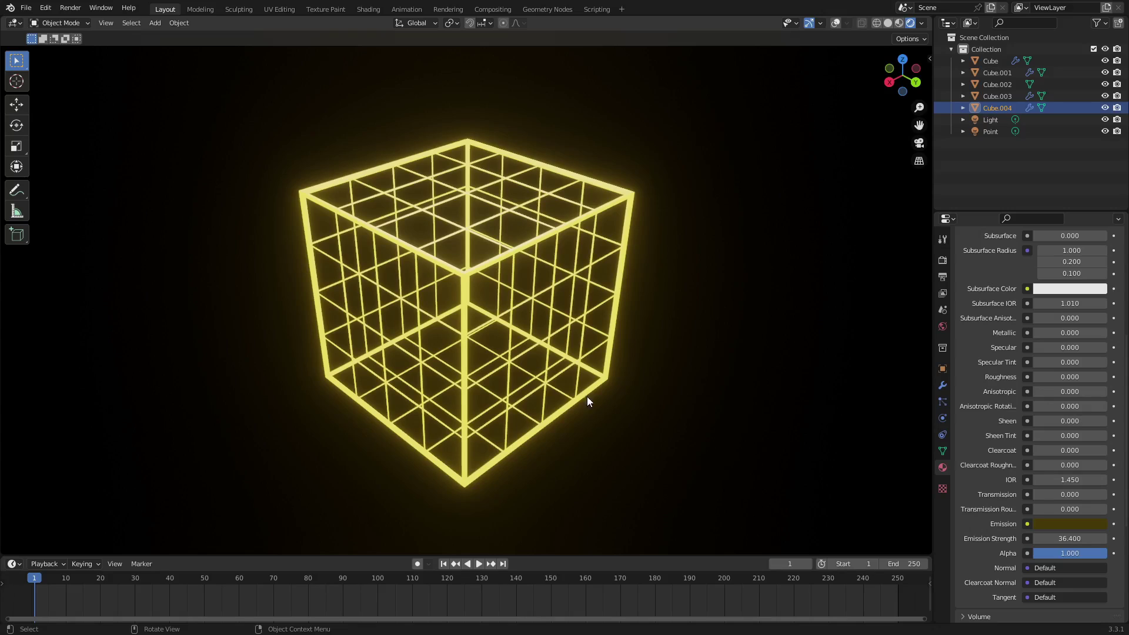
Step: Show the overlays, select the thick wireframe frame cube, and duplicate it in place
click(835, 24)
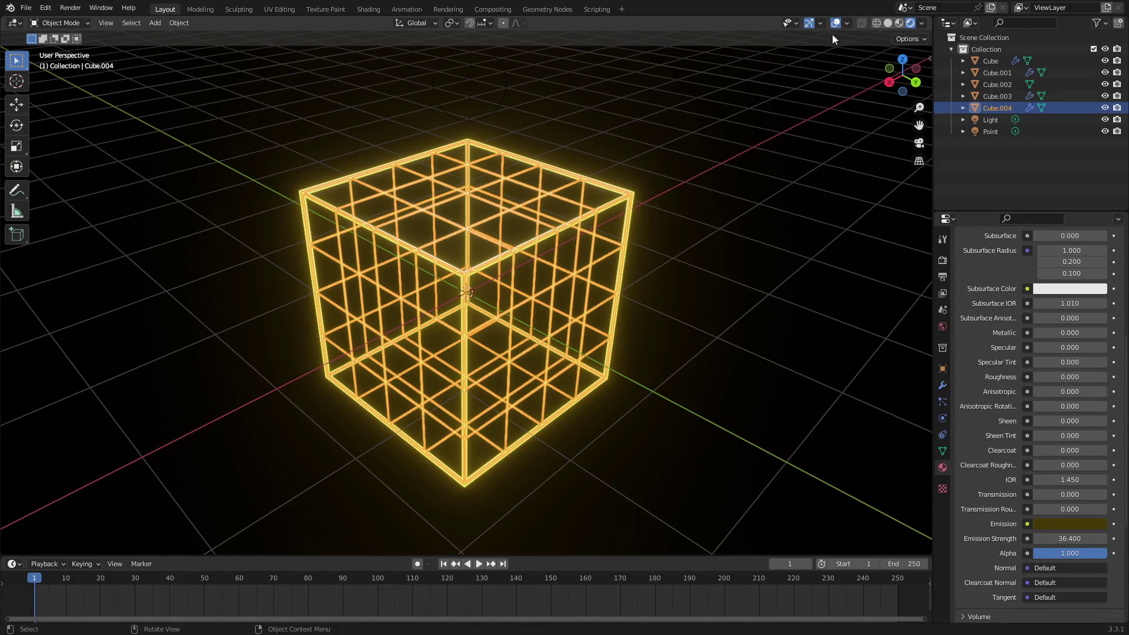
click(638, 262)
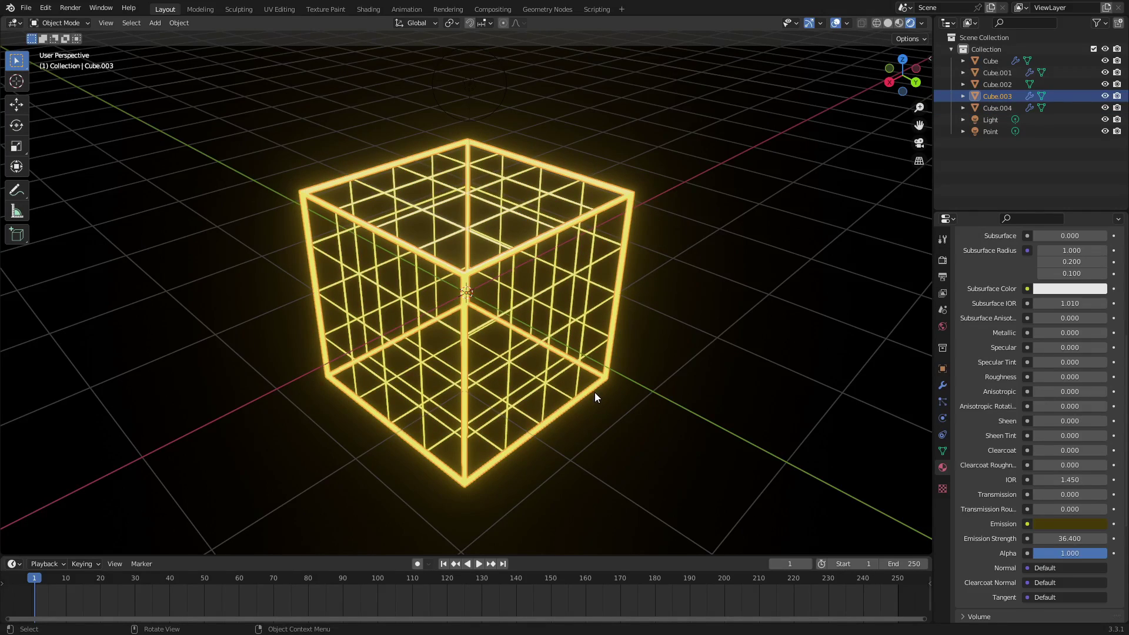
key(g)
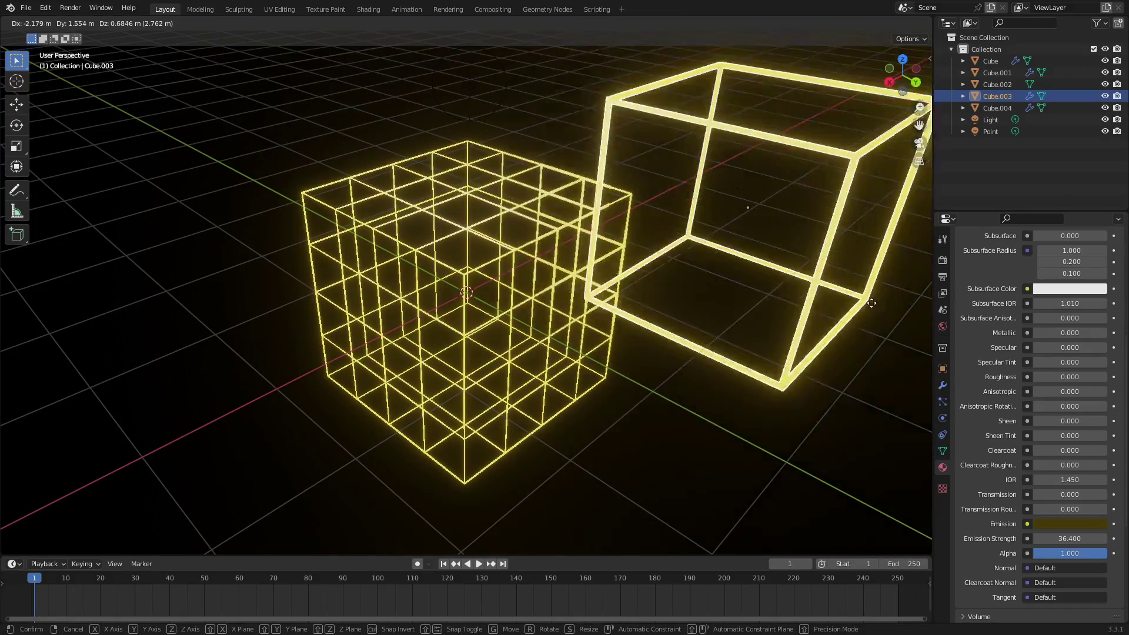
key(Escape)
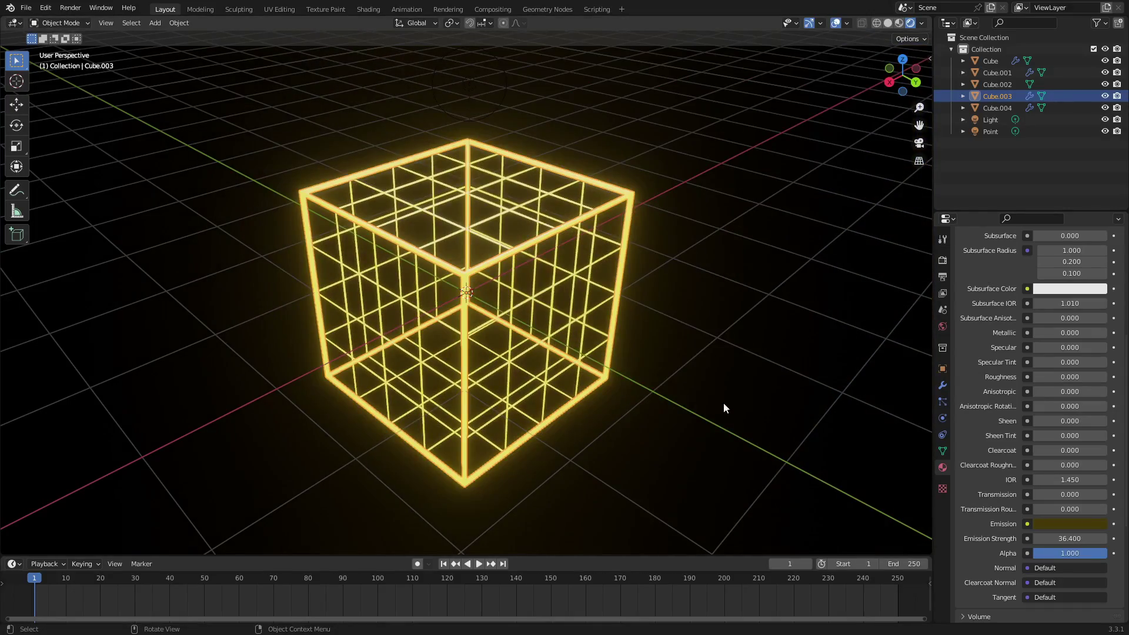
middle_drag(587, 377, 566, 361)
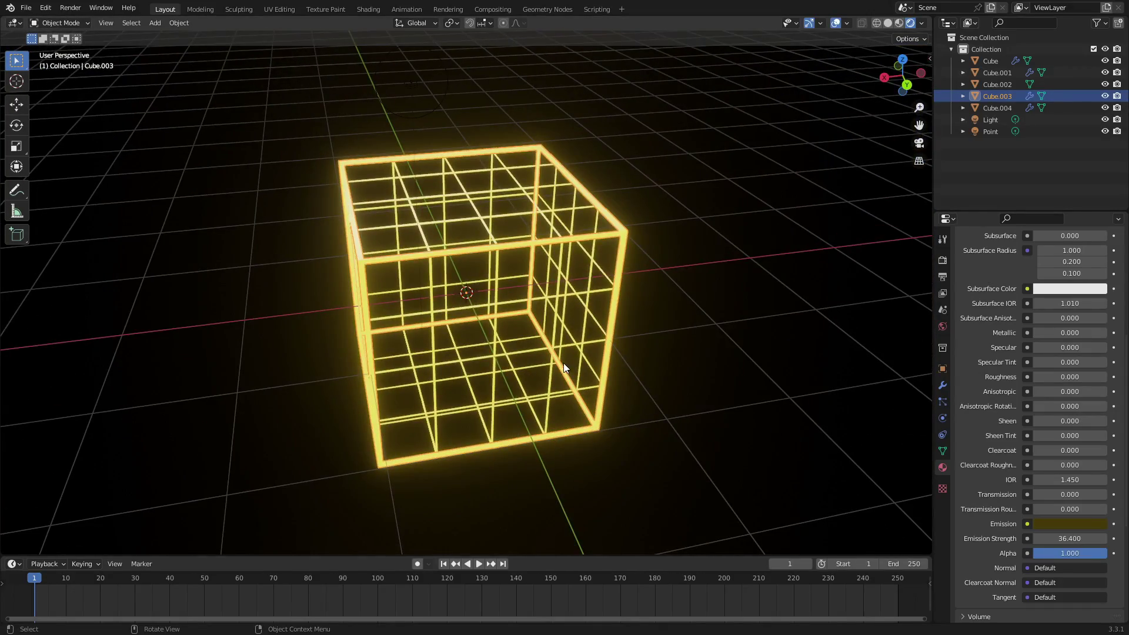
key(shift+d)
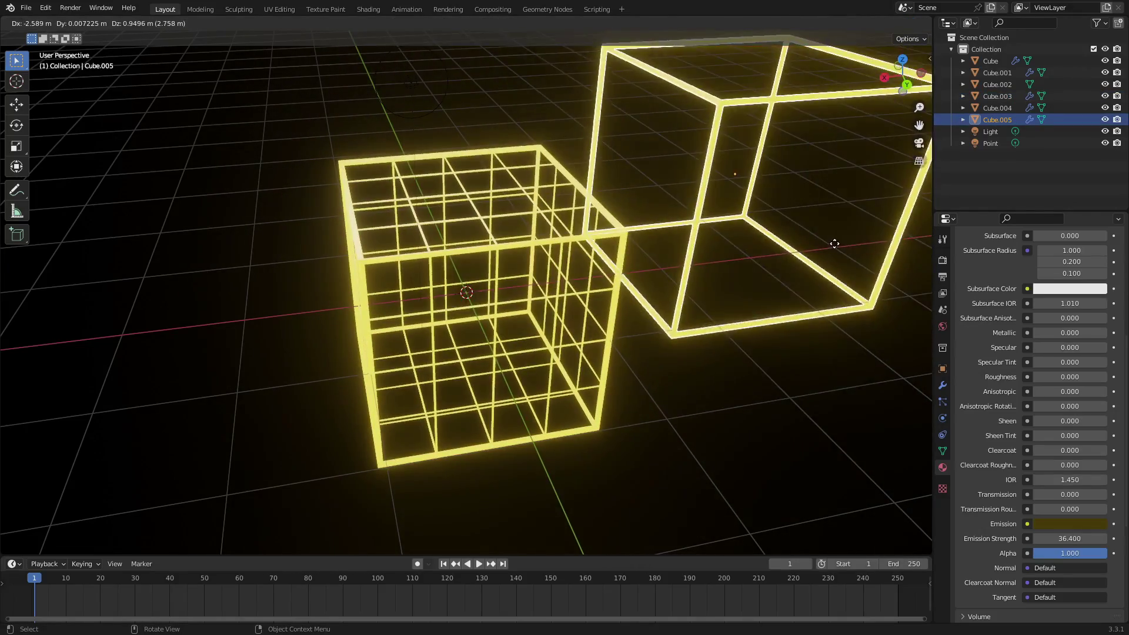
key(Escape)
Step: Remove the Wireframe modifier from the duplicated frame cube and inspect the solid cube from other sides
click(942, 385)
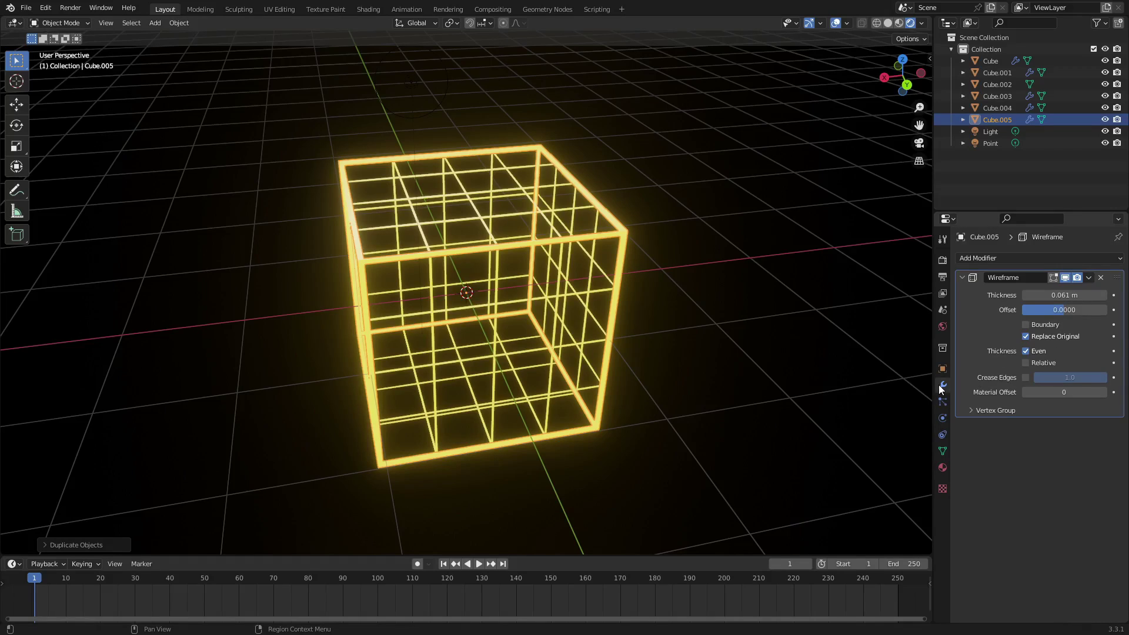
click(1102, 278)
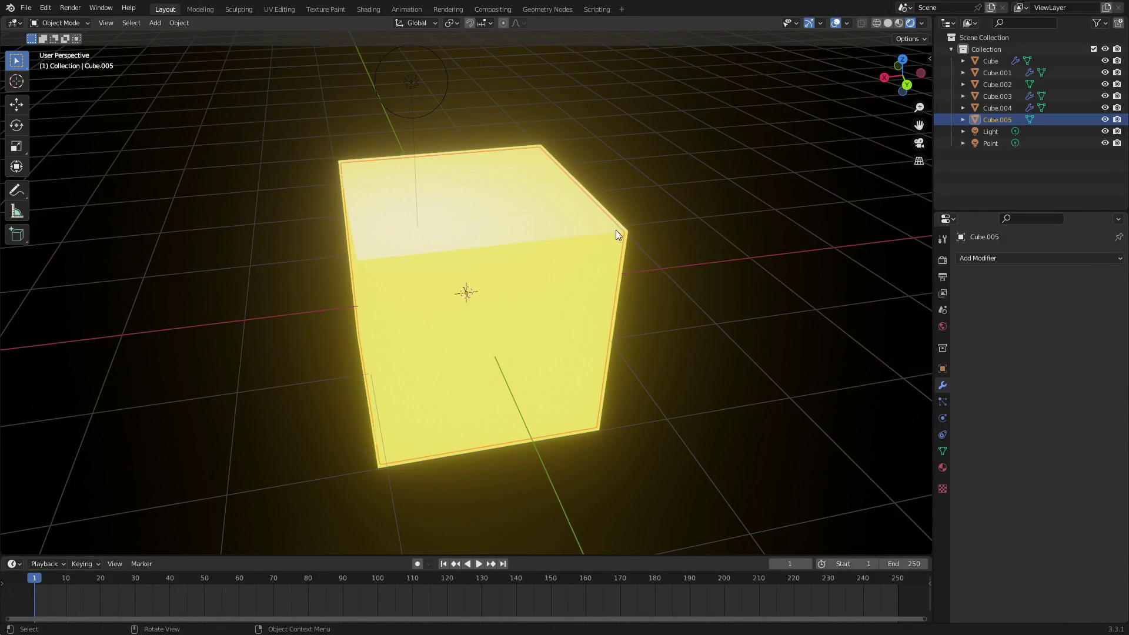
middle_drag(628, 225, 321, 227)
middle_drag(546, 253, 492, 202)
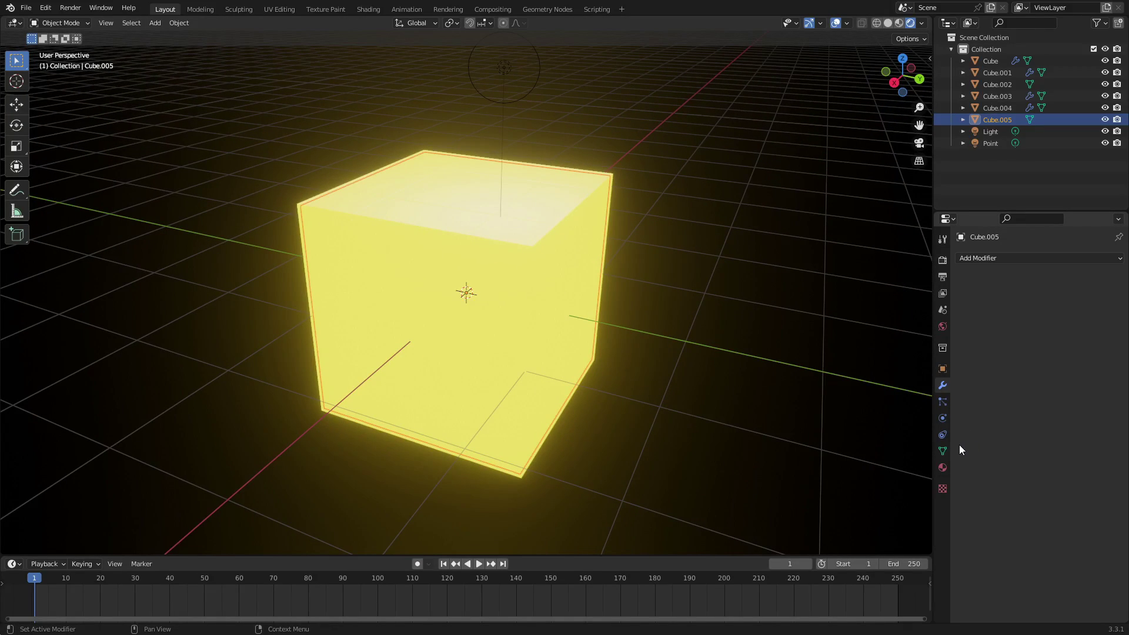
Step: Add a second material slot to the solid cube with a new material named dark bob
click(943, 468)
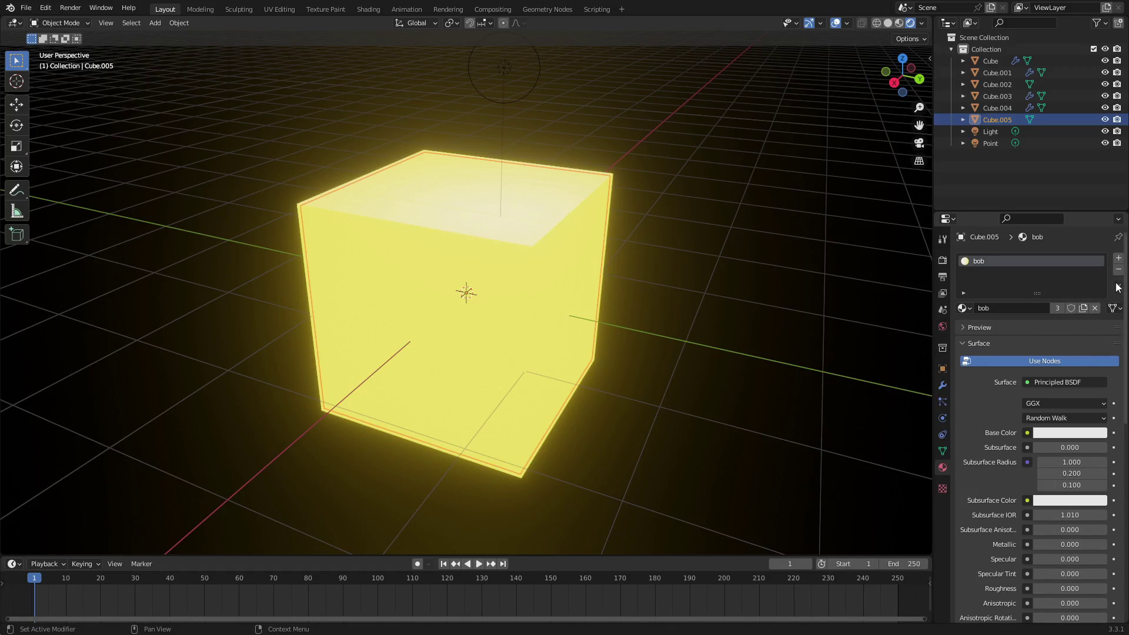
click(1119, 260)
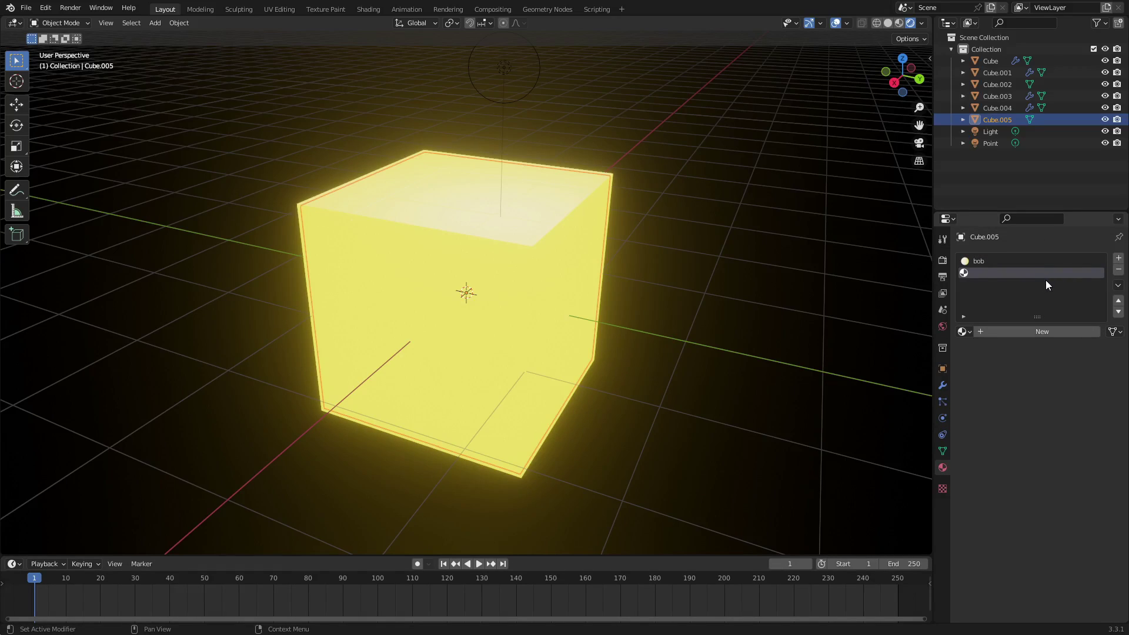
click(1118, 269)
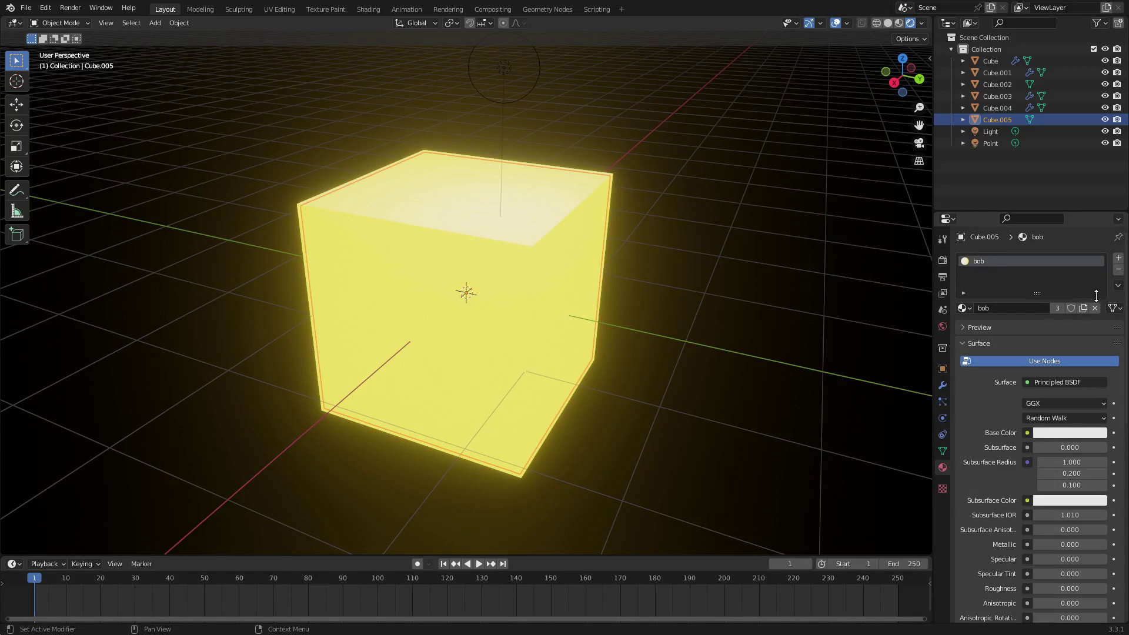
click(1118, 258)
click(1021, 333)
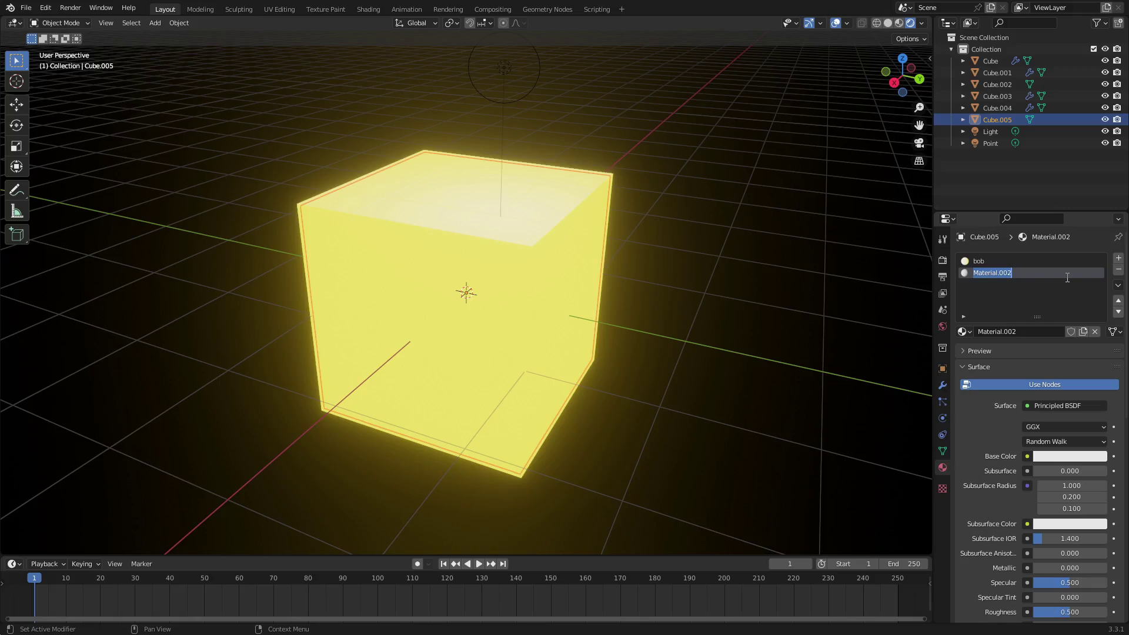
text(dark bob)
key(Return)
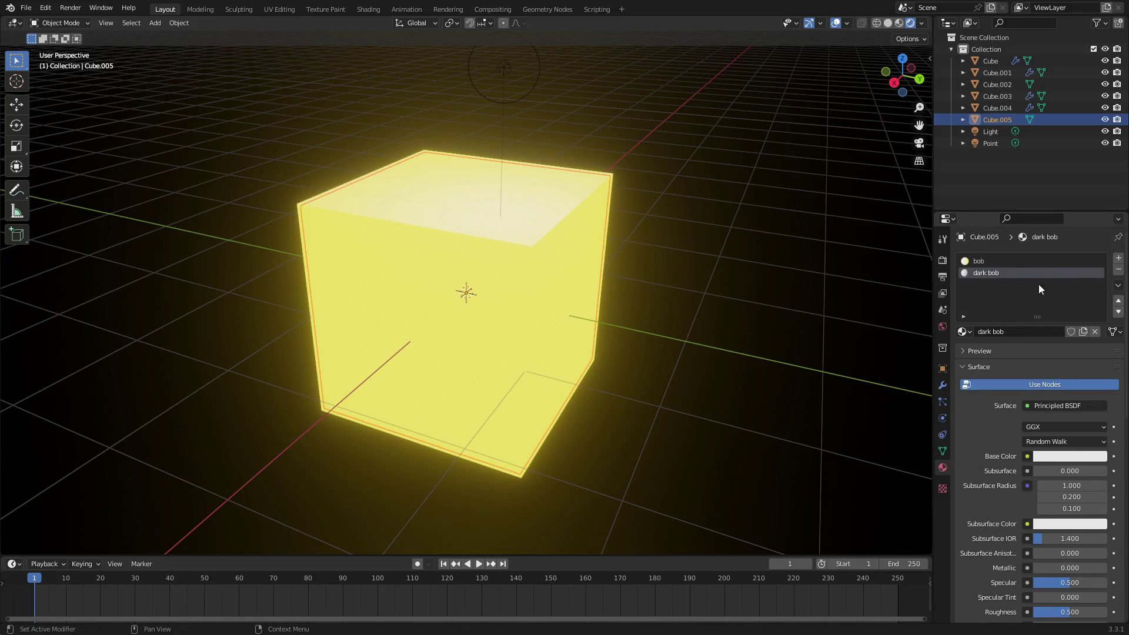
scroll(798, 322, up, 5)
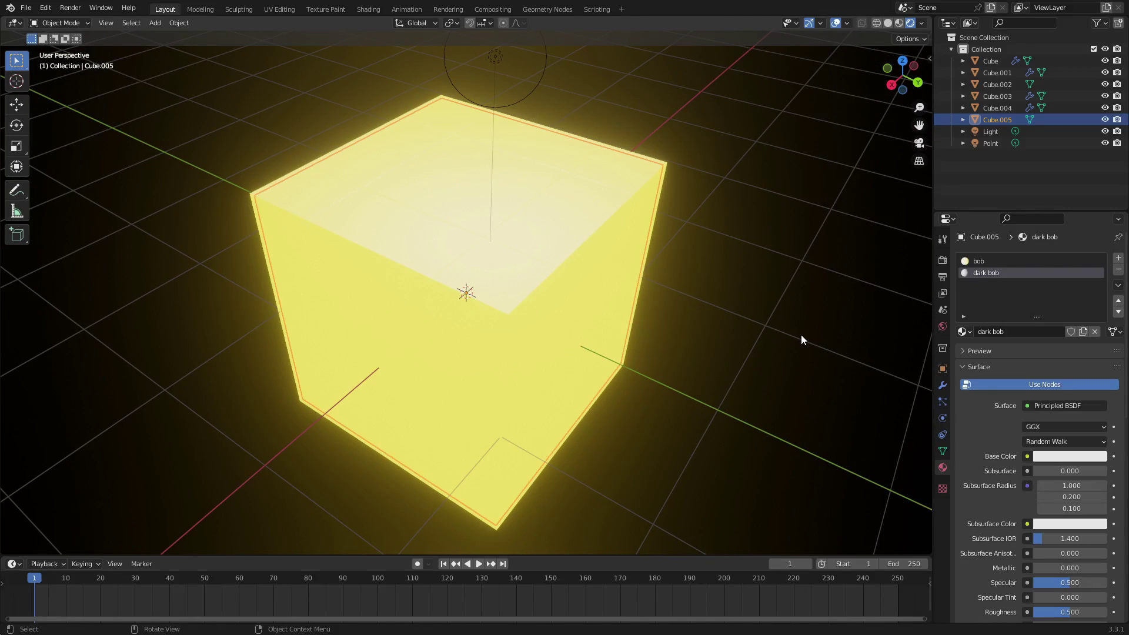
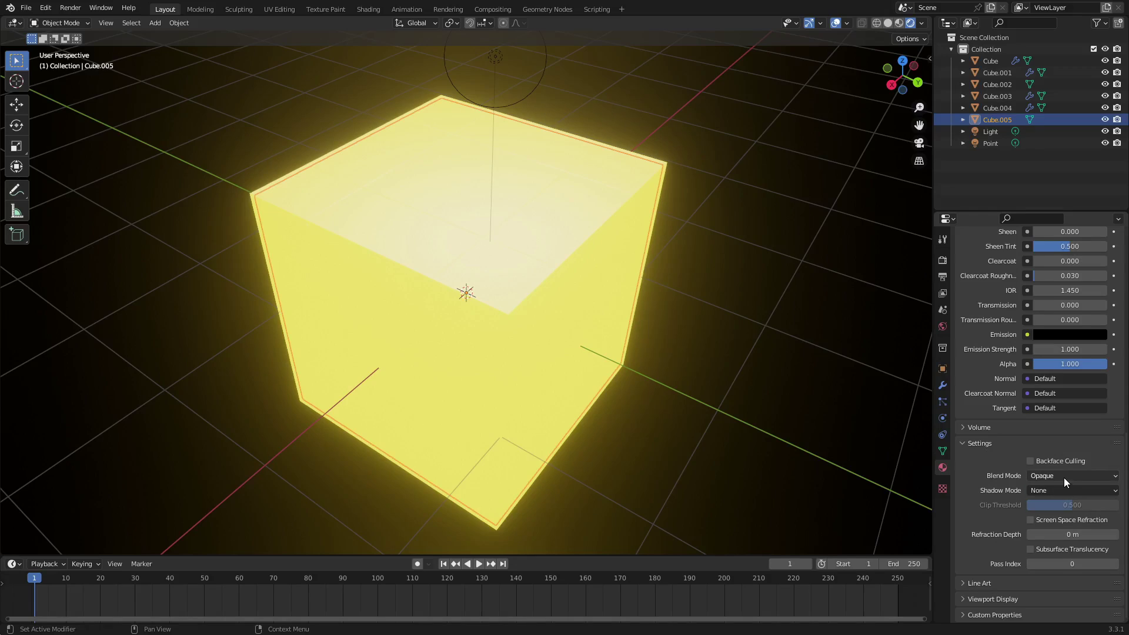
Step: Set the dark bob material's blend mode to Alpha Blend, its alpha to 0.205 and its base color to black
click(1066, 474)
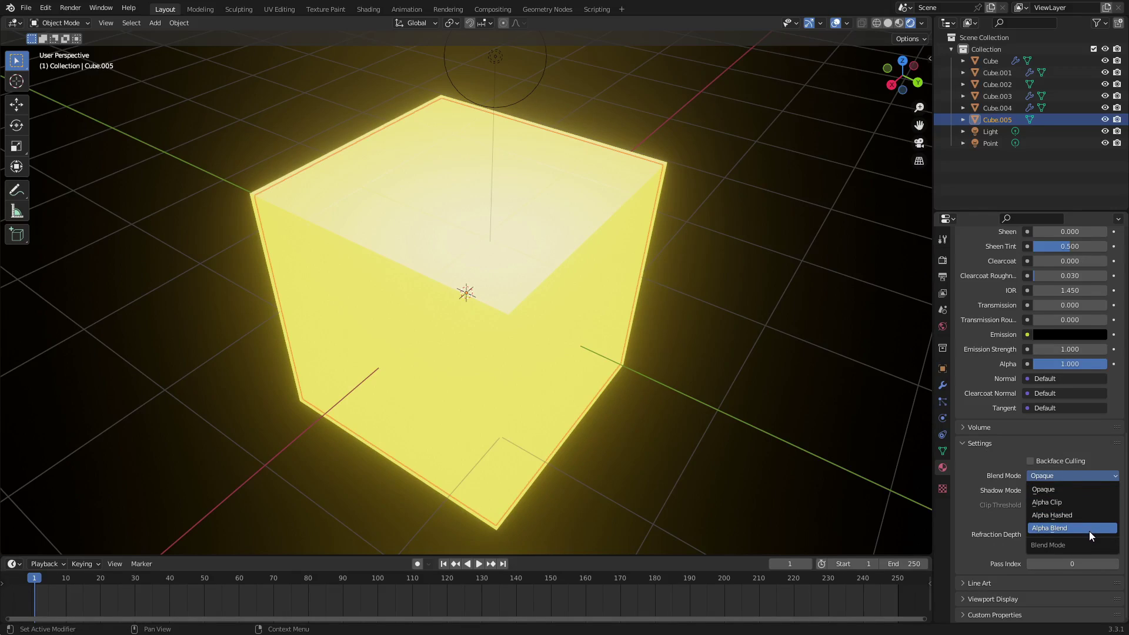
click(1089, 529)
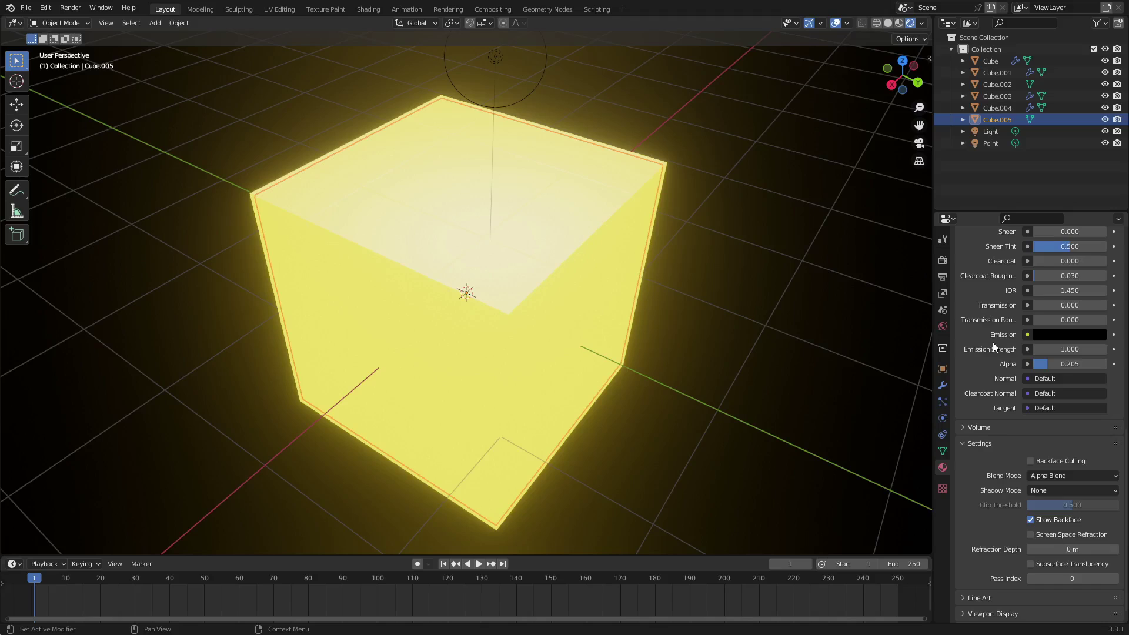
scroll(988, 345, up, 10)
click(1079, 338)
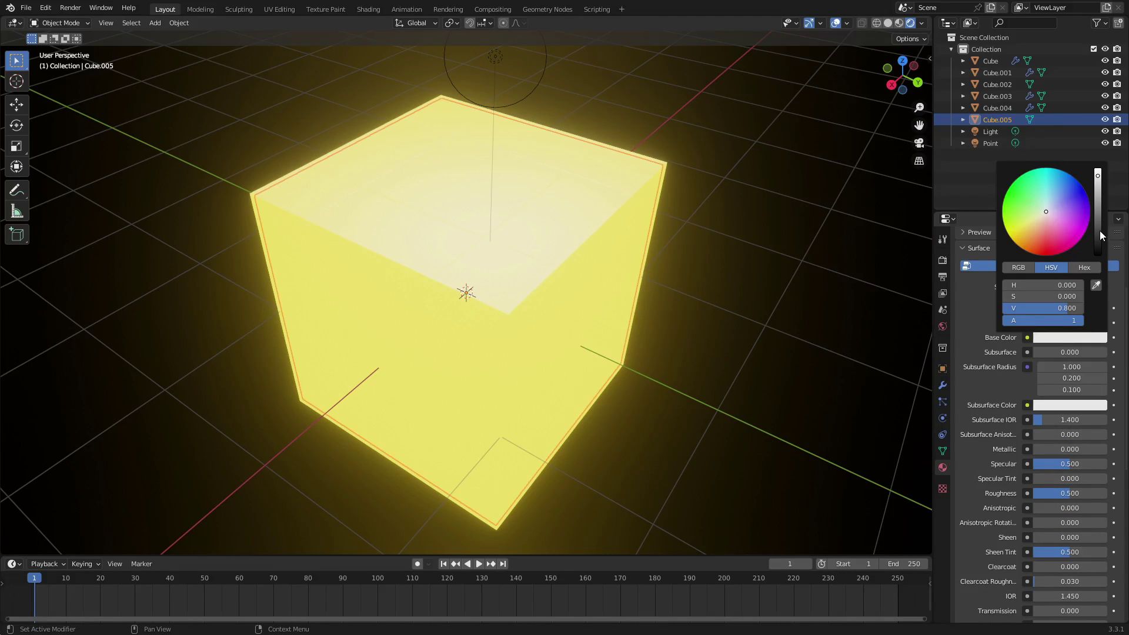
drag(1099, 230, 1099, 253)
Step: Remove the bob material slot from the solid cube and set dark bob's alpha to 0.921
scroll(1002, 333, up, 2)
scroll(1002, 332, up, 3)
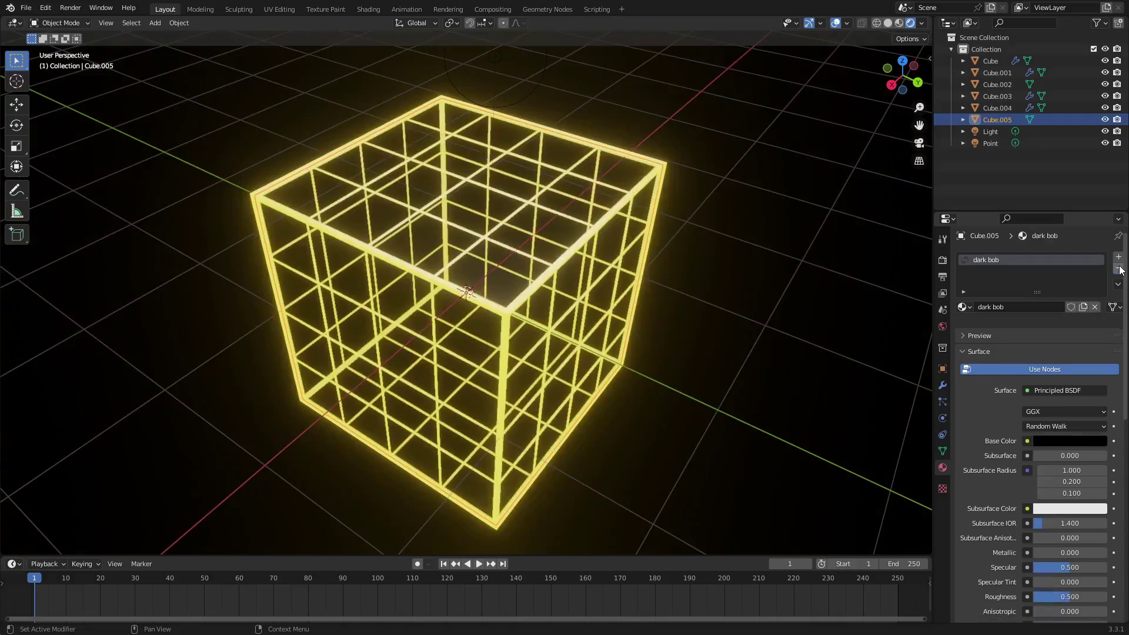
middle_drag(671, 286, 694, 245)
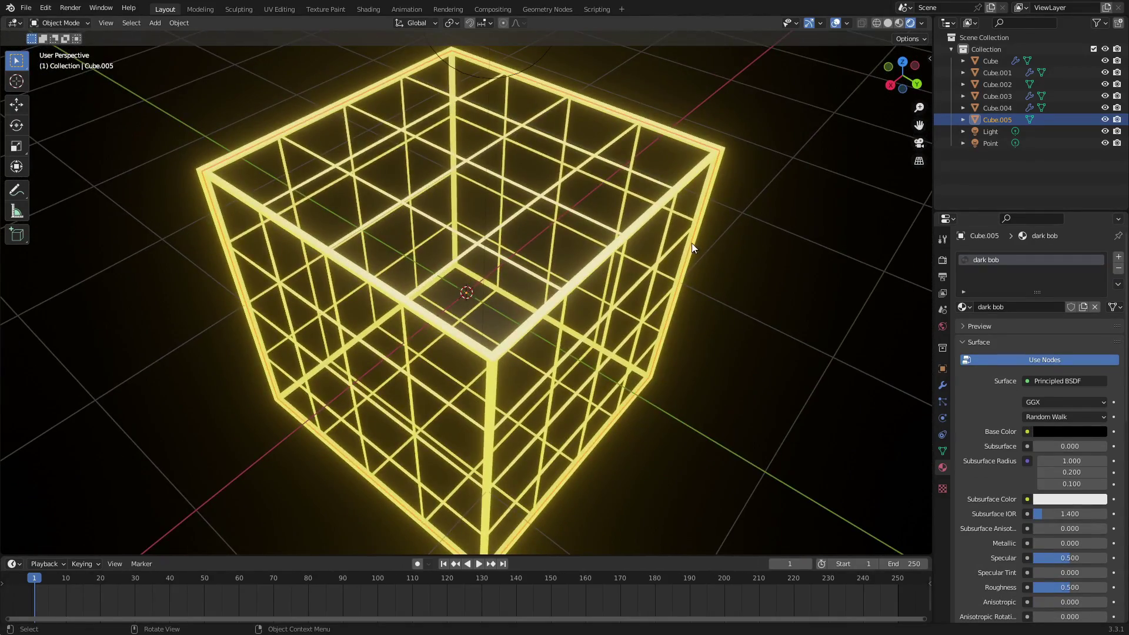
scroll(1017, 405, down, 15)
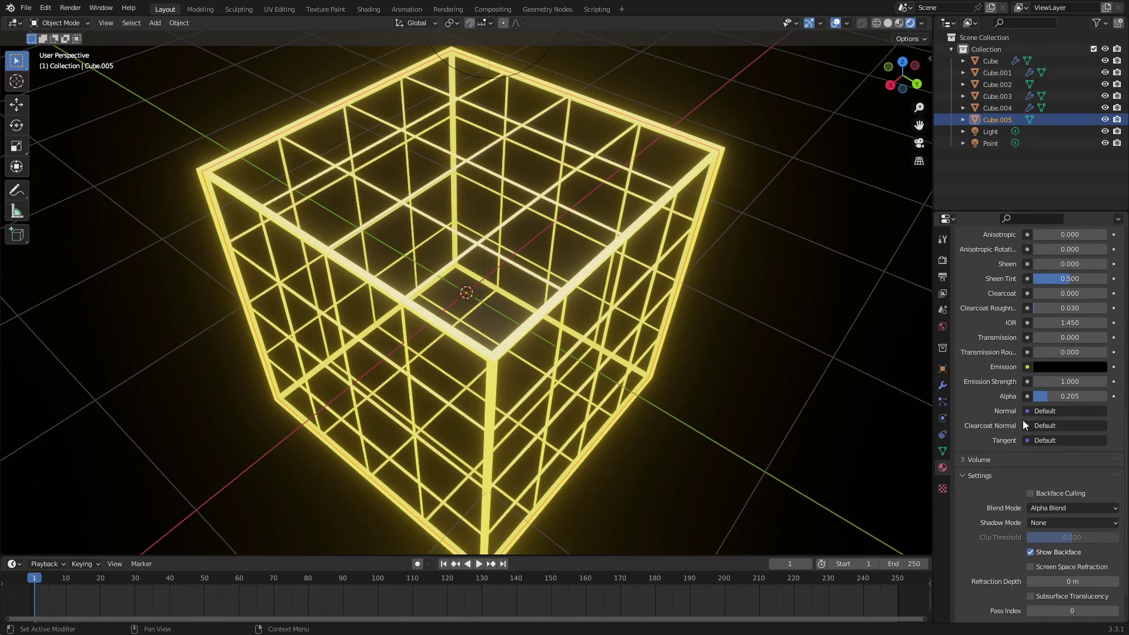
drag(1051, 396, 1101, 397)
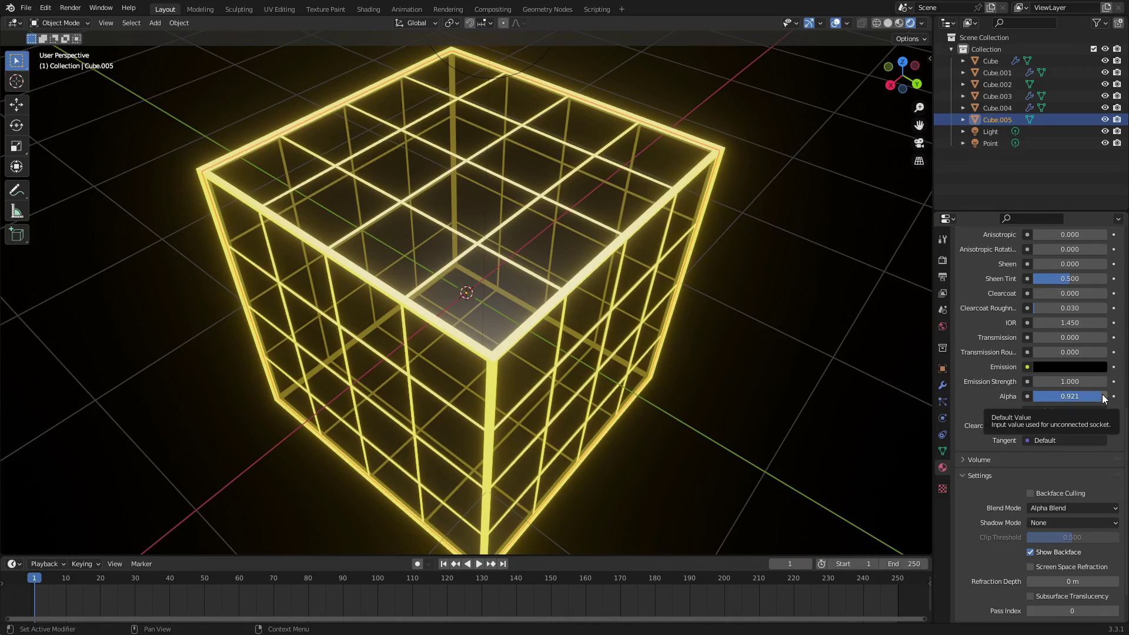
mouse_move(809, 391)
middle_down()
mouse_move(766, 375)
mouse_move(765, 387)
mouse_move(789, 391)
middle_up()
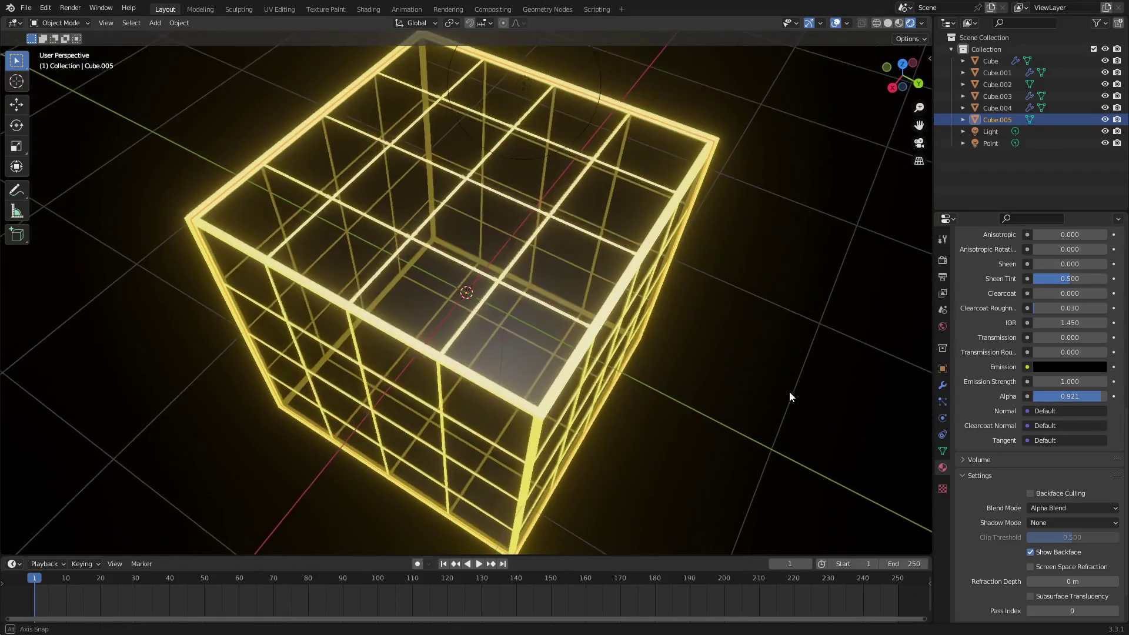
Step: Set dark bob's specular, roughness, sheen tint and clearcoat roughness to 0 and its subsurface IOR to 1.010
scroll(1006, 377, up, 5)
drag(1077, 284, 1035, 314)
drag(1067, 373, 1030, 376)
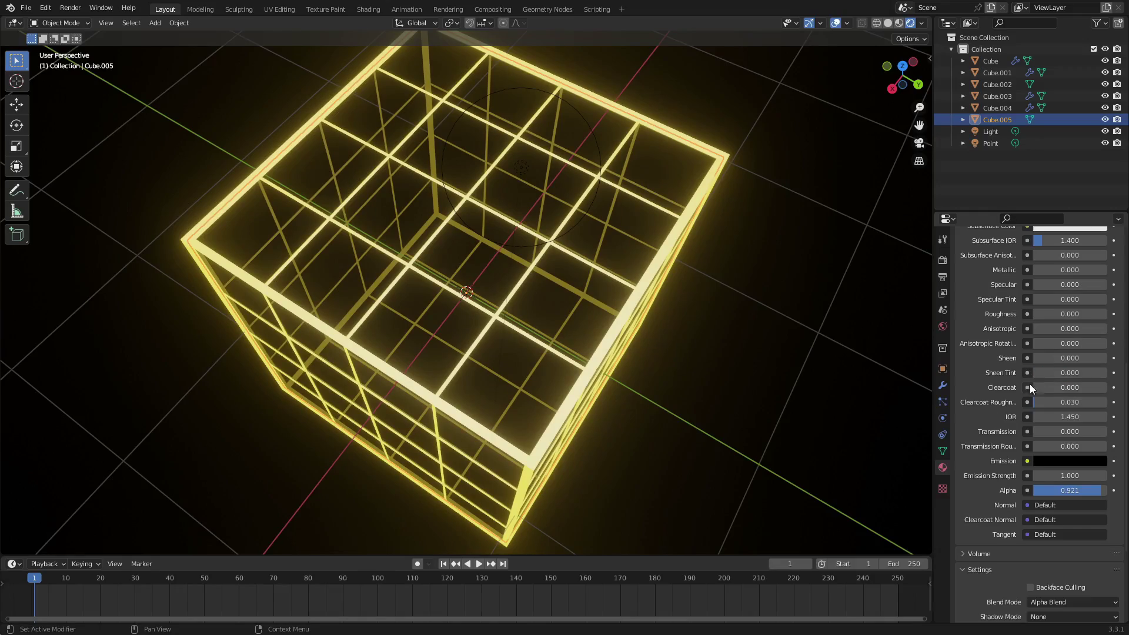
drag(1058, 241, 1034, 240)
scroll(787, 393, down, 3)
Step: Deselect the cube, hide the viewport overlays and examine the hologram cube up close
middle_drag(787, 393, 742, 333)
click(743, 333)
click(835, 22)
middle_drag(591, 229, 505, 251)
scroll(626, 364, up, 5)
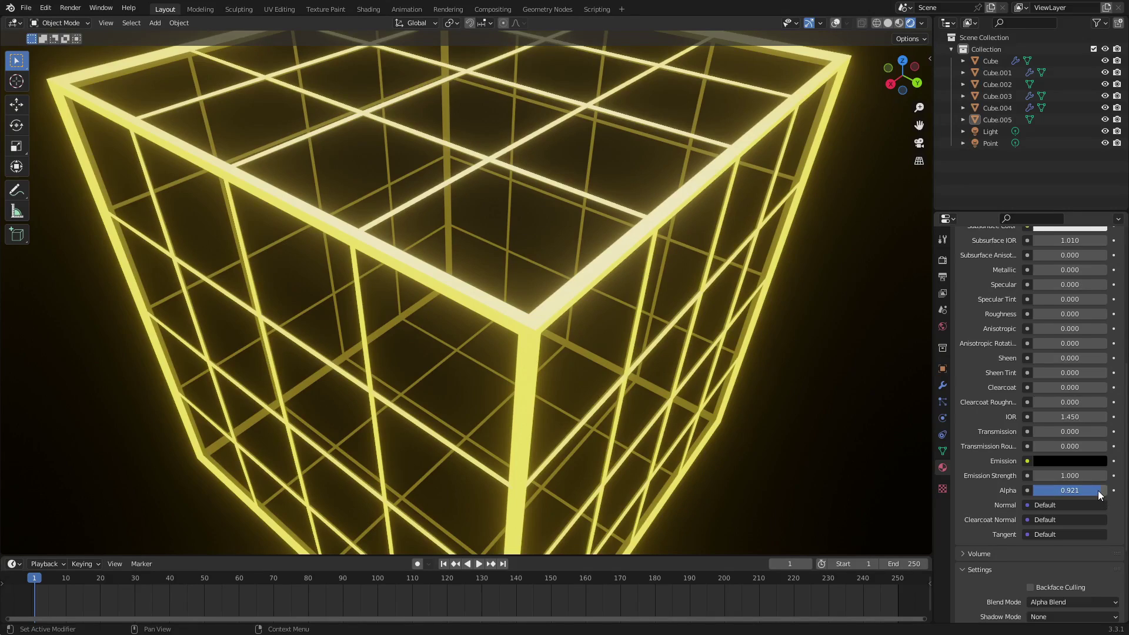
Step: Try dark bob's alpha at 0, set it to 0.937 and view the cube from farther away
drag(1101, 490, 1034, 490)
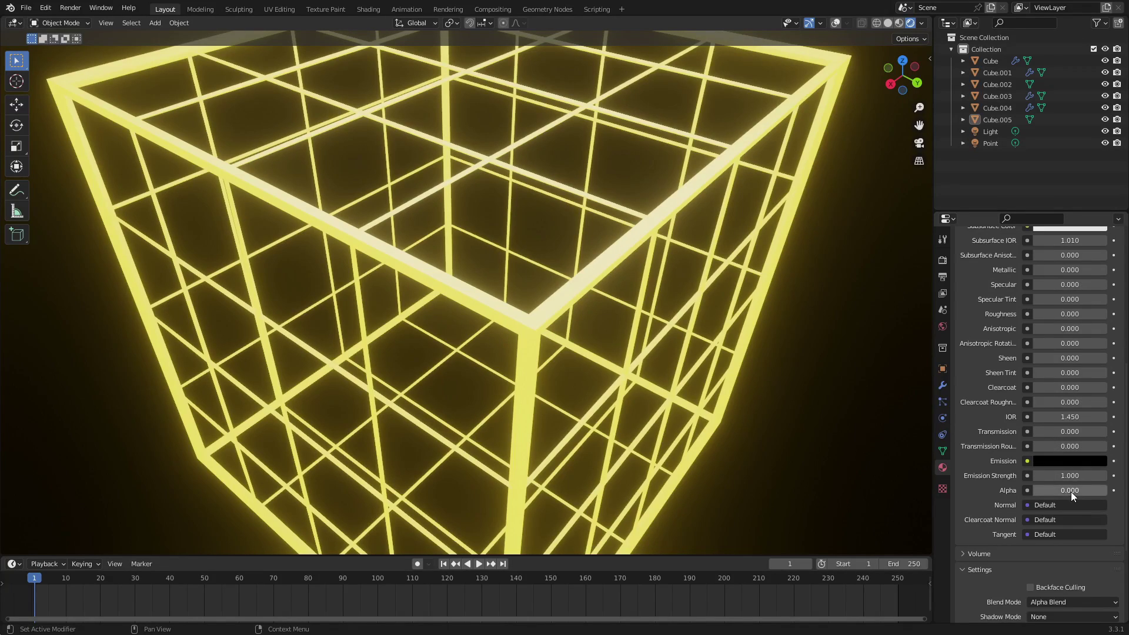
drag(1086, 492, 1128, 492)
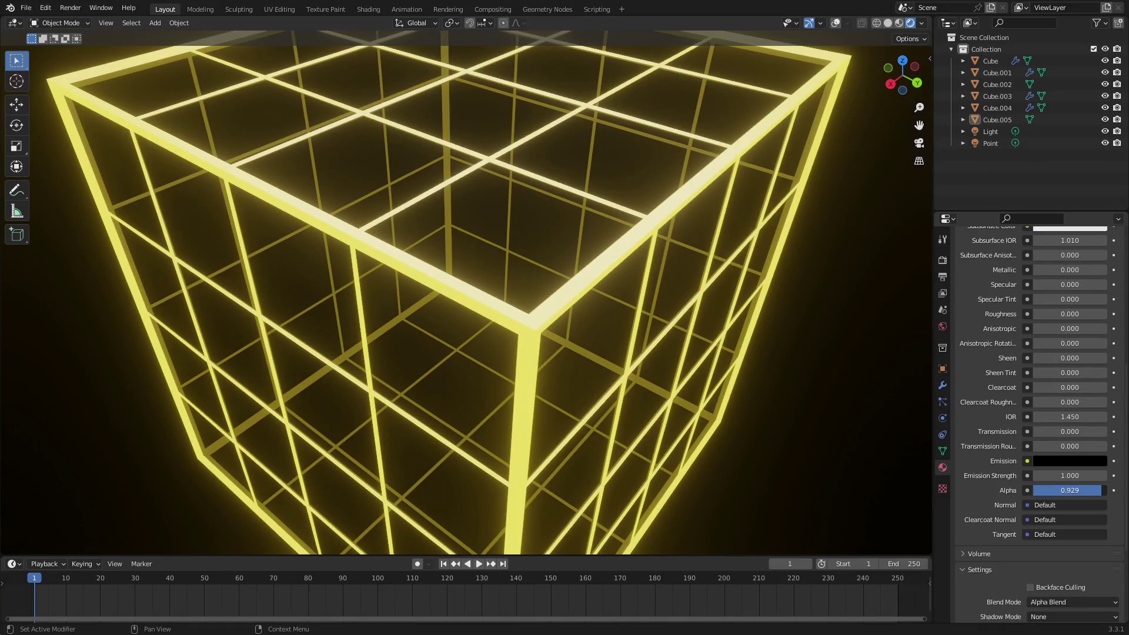
scroll(692, 375, down, 10)
middle_drag(693, 375, 812, 388)
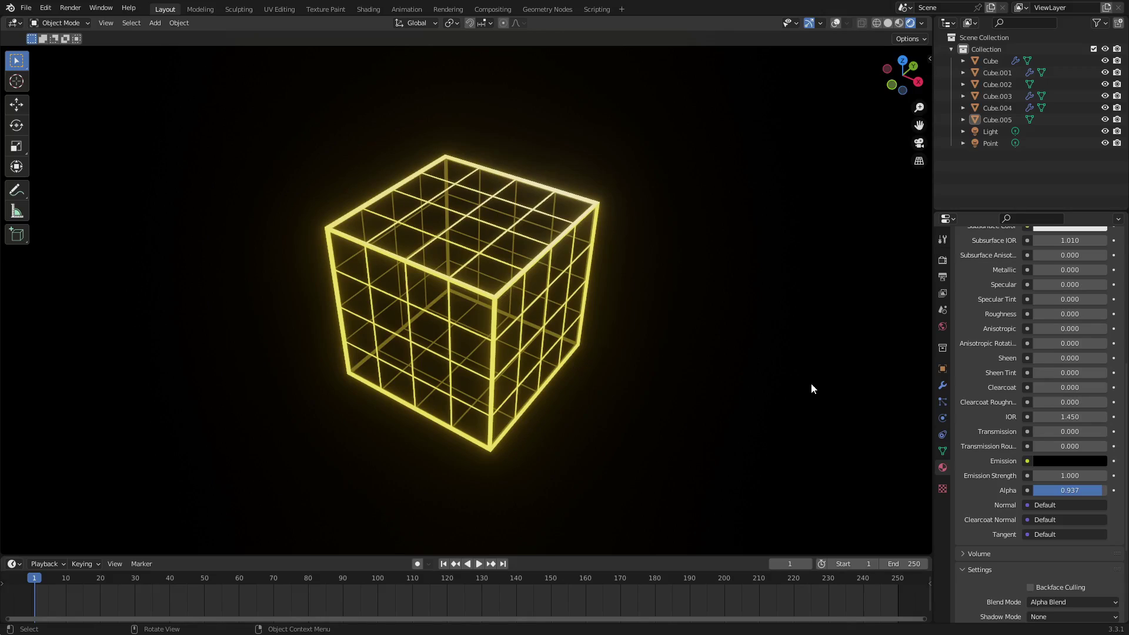
scroll(666, 317, down, 4)
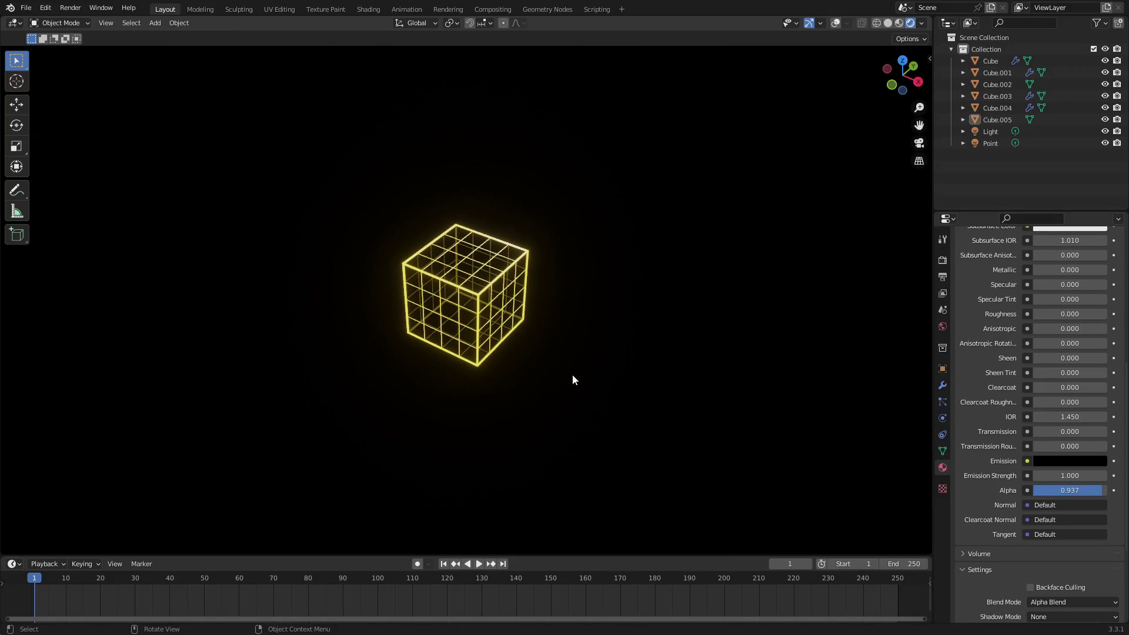
drag(569, 368, 509, 317)
Step: Show the overlays, select the three hologram cube objects and move them along the Y axis away from the origin
click(834, 23)
scroll(625, 230, down, 2)
middle_drag(585, 237, 541, 245)
key(g)
key(y)
click(817, 154)
scroll(629, 243, up, 2)
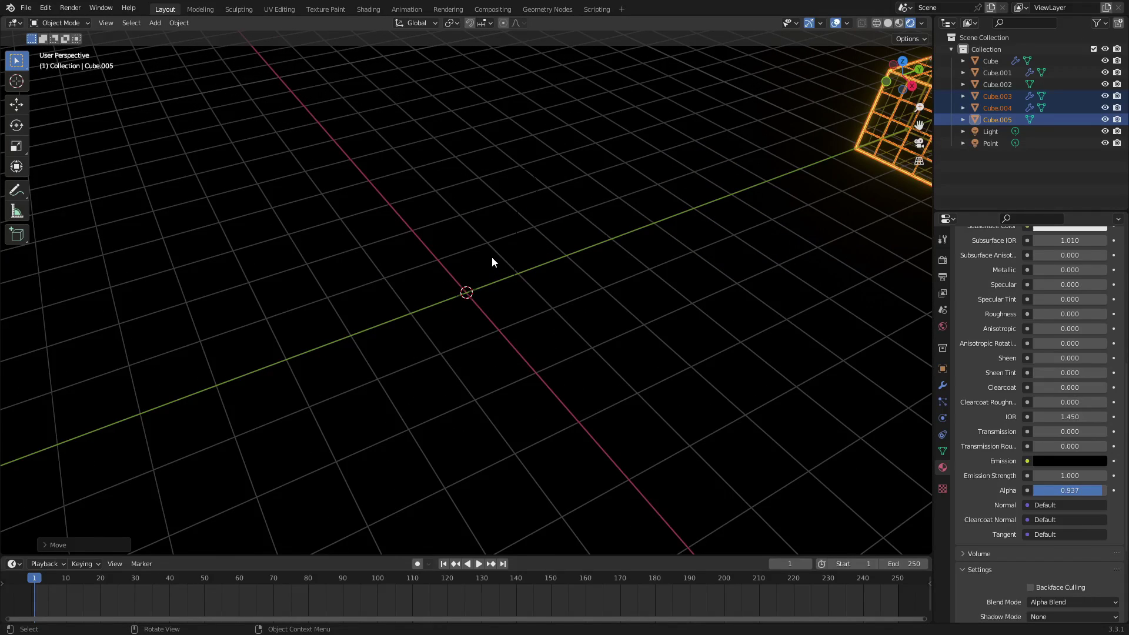
Step: Add a monkey mesh at the world origin
key(shift+a)
mouse_move(491, 256)
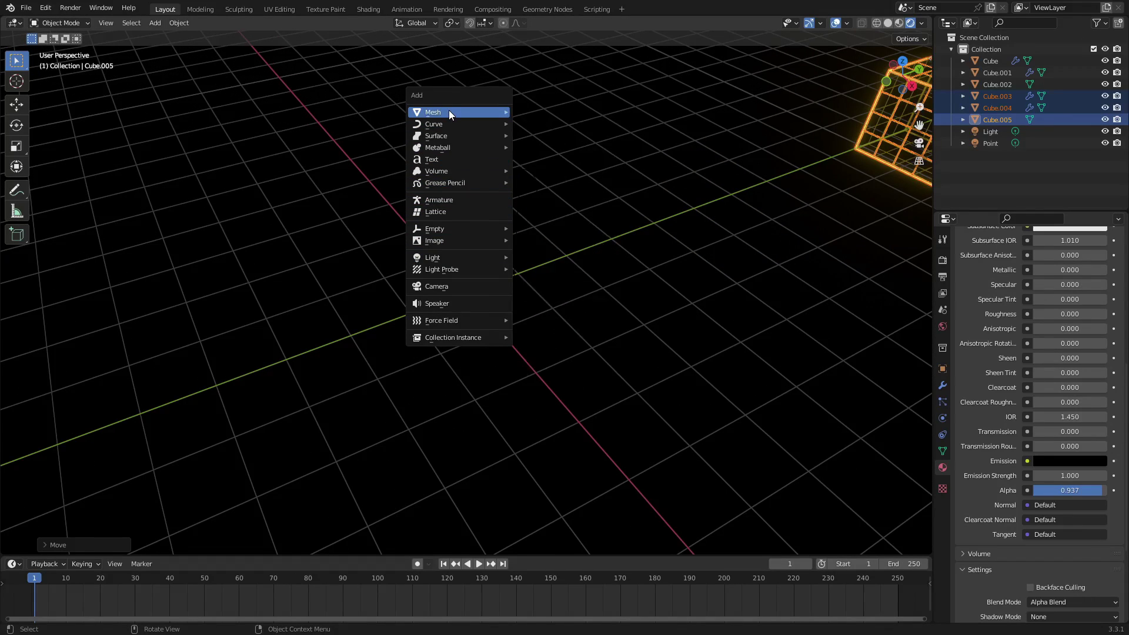
mouse_move(450, 110)
click(583, 221)
scroll(594, 246, up, 3)
middle_drag(560, 287, 623, 292)
scroll(623, 292, down, 4)
Step: Select the three hologram cube objects and raise them along the Z axis
drag(823, 244, 706, 147)
scroll(759, 249, down, 4)
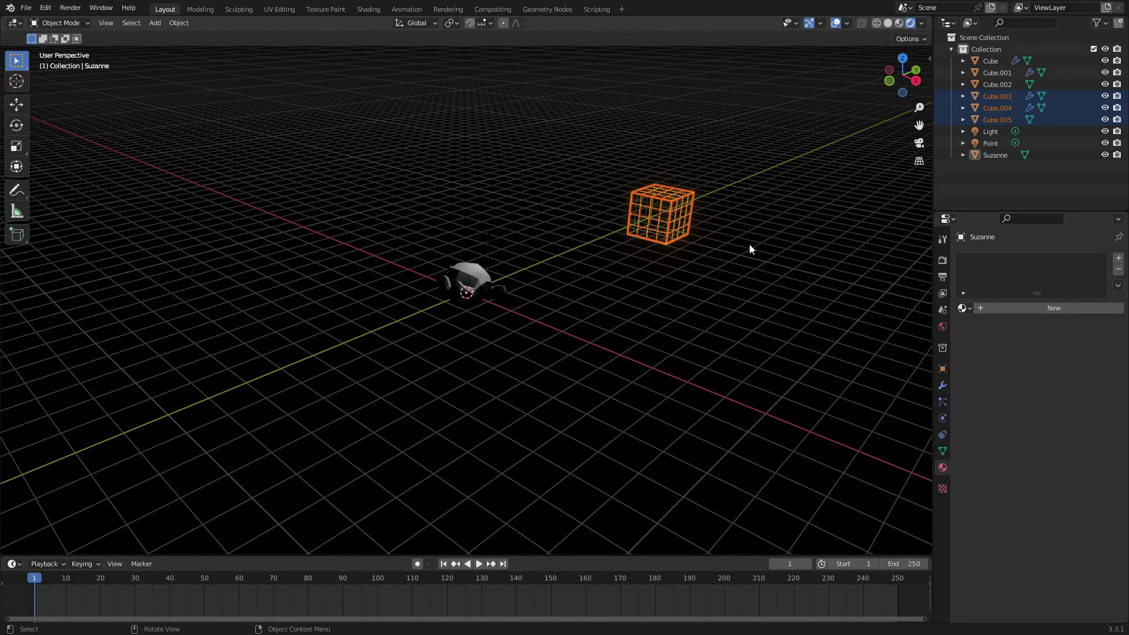
key(g)
key(z)
click(778, 143)
scroll(553, 299, up, 4)
click(512, 296)
scroll(512, 298, up, 3)
middle_drag(534, 236, 541, 234)
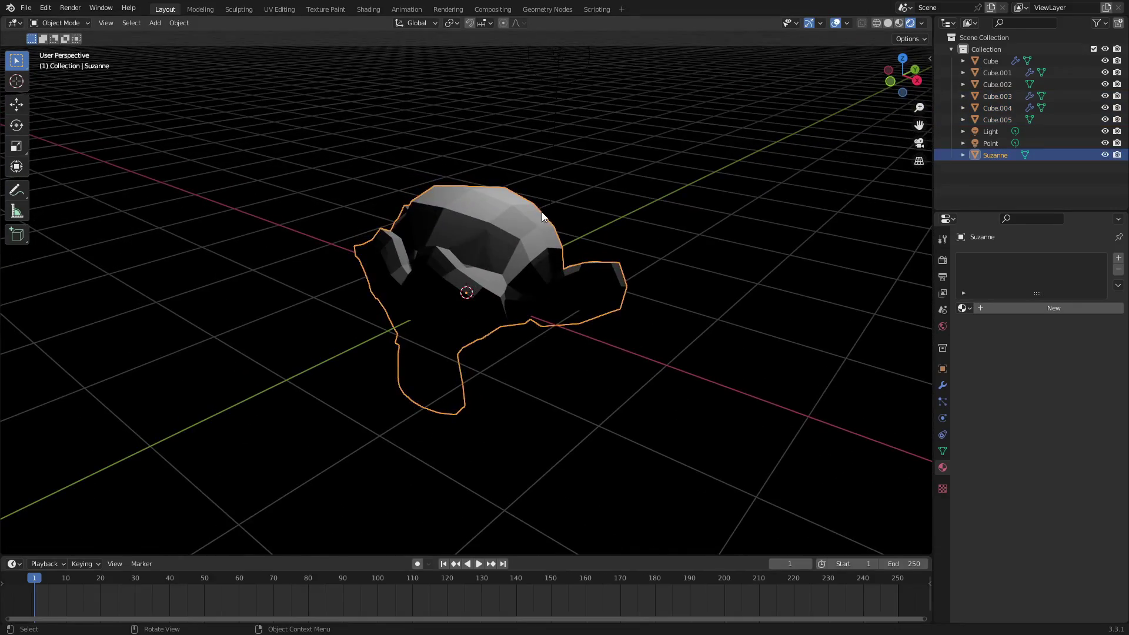
click(562, 190)
scroll(562, 190, down, 4)
key(shift+a)
key(Escape)
Step: Select the point light and reposition it near the monkey head
click(460, 213)
middle_drag(461, 213, 659, 236)
key(g)
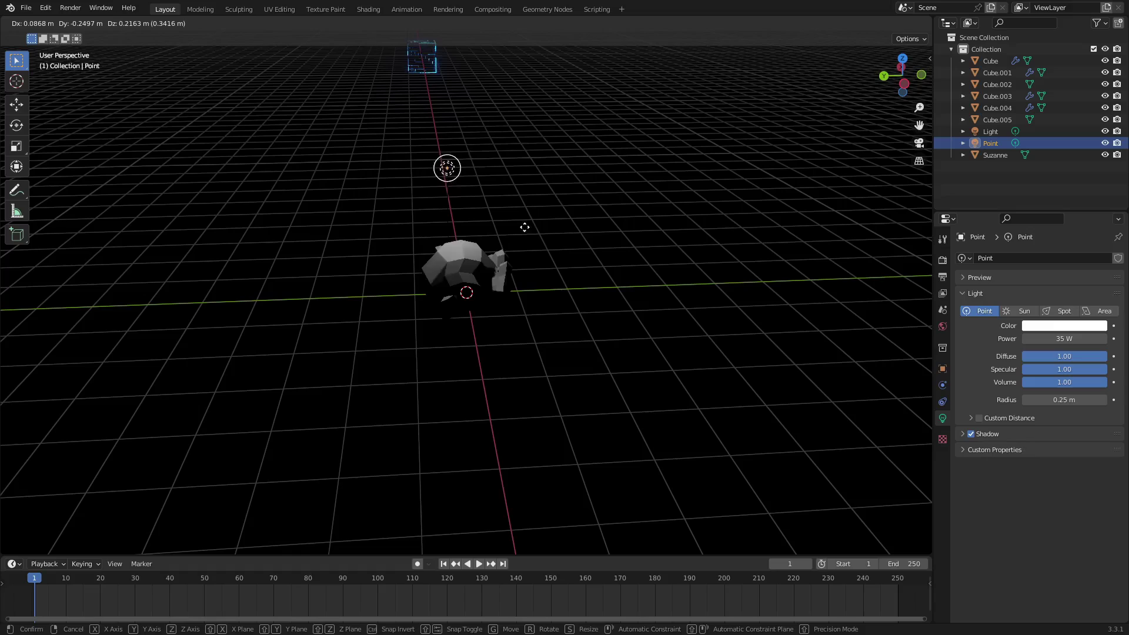
click(607, 181)
middle_drag(607, 181, 564, 312)
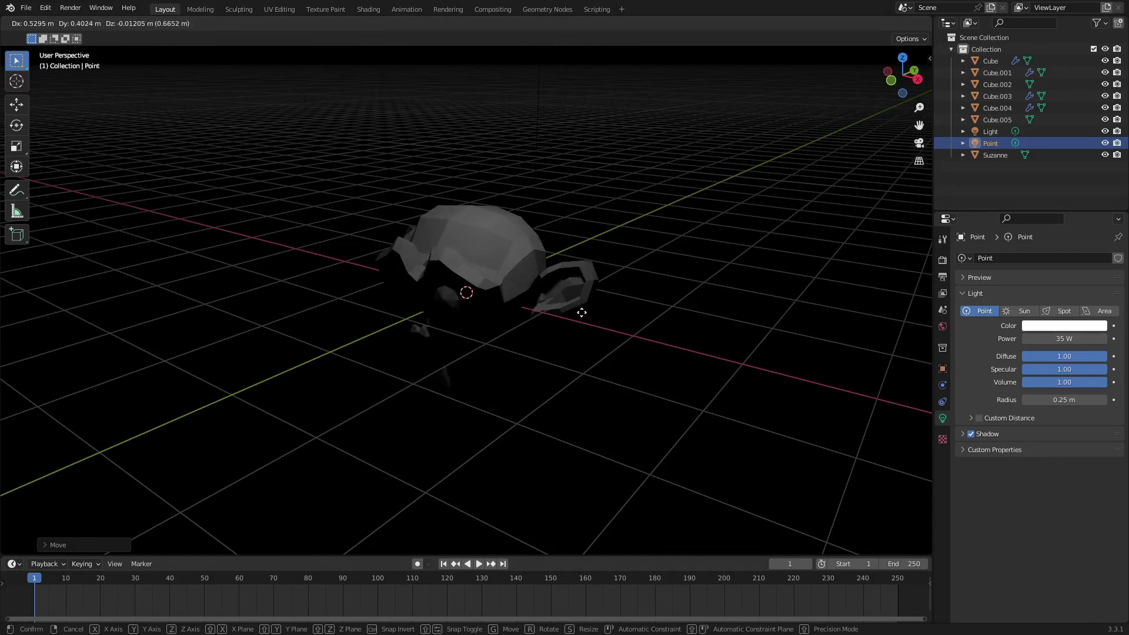
click(479, 287)
Step: Select the monkey head and duplicate it in place
middle_drag(479, 287, 567, 288)
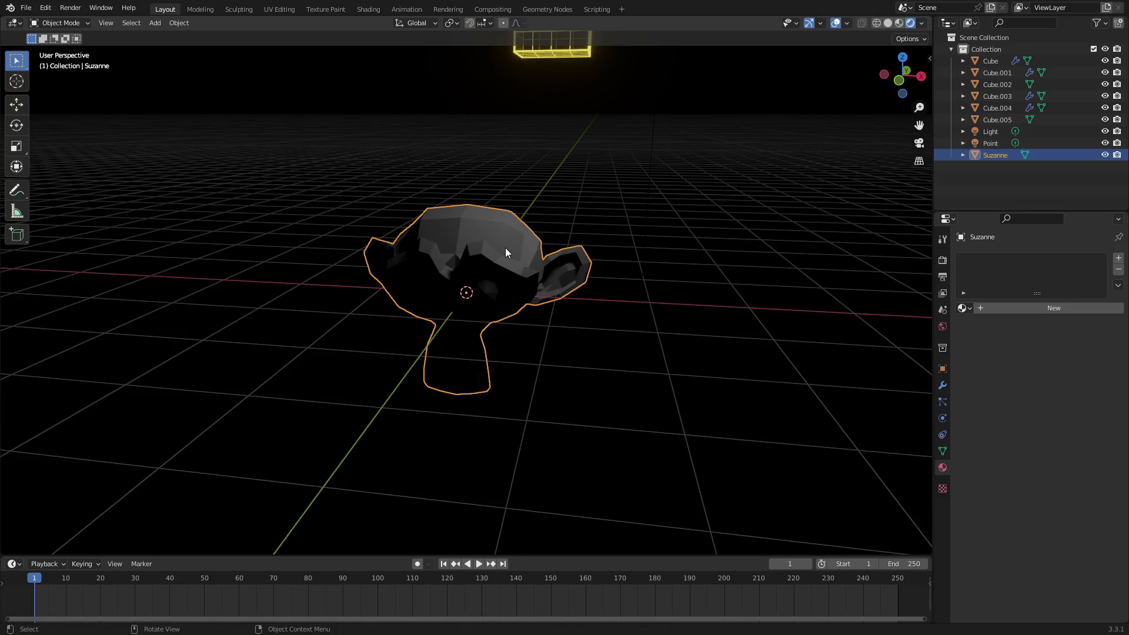
scroll(440, 182, up, 2)
middle_drag(473, 185, 484, 182)
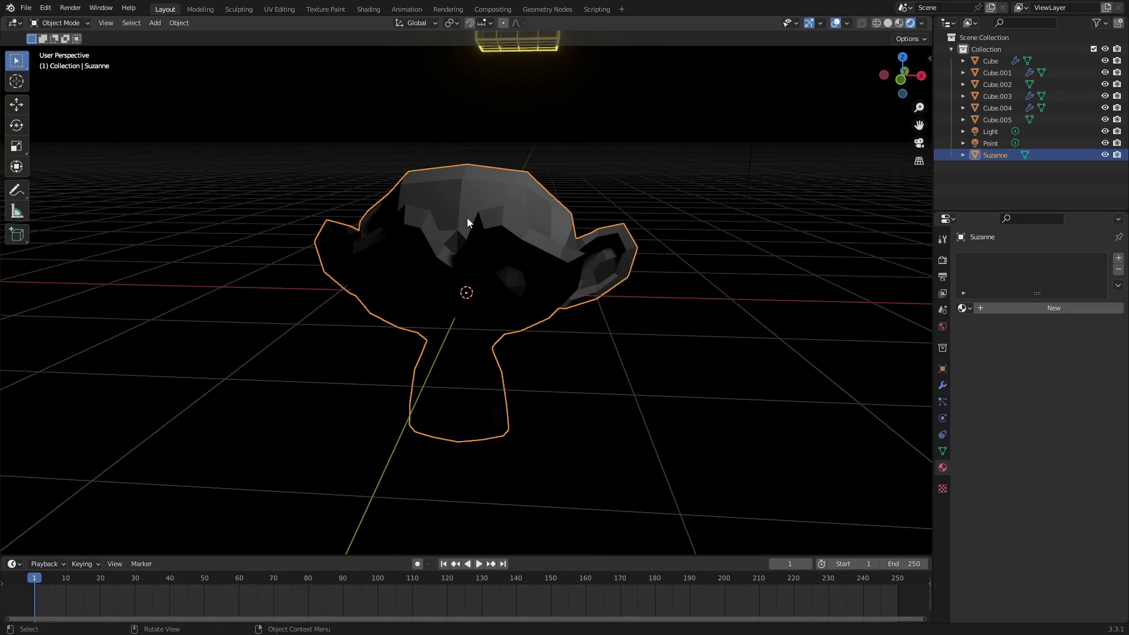
key(shift+d)
right_click(597, 209)
Step: Enter edit mode on the duplicated monkey head and clear its mesh selection
key(Tab)
scroll(559, 244, up, 1)
middle_drag(559, 244, 568, 254)
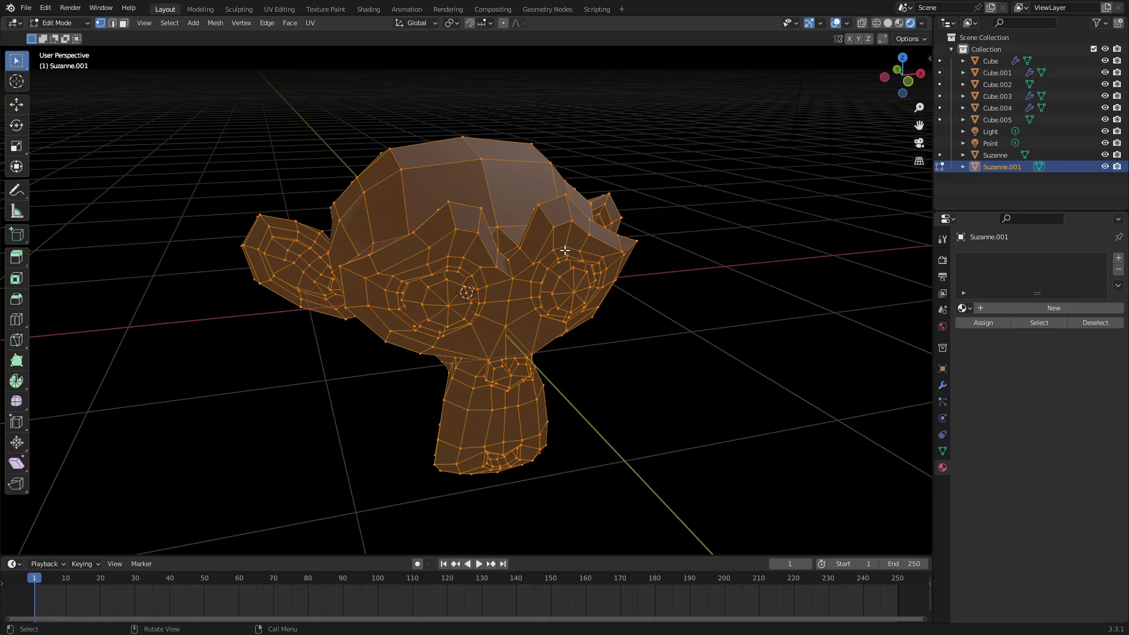
middle_drag(493, 251, 584, 196)
click(541, 209)
key(alt+a)
alt+click(584, 178)
key(alt+a)
alt+click(584, 178)
Step: Try to select the edge loop along the brow, cheeks and chin, and clear the selection
middle_drag(636, 234, 575, 298)
middle_drag(628, 335, 620, 313)
click(572, 191)
middle_drag(572, 191, 593, 247)
middle_drag(588, 206, 581, 211)
alt+click(581, 211)
middle_drag(688, 232, 605, 265)
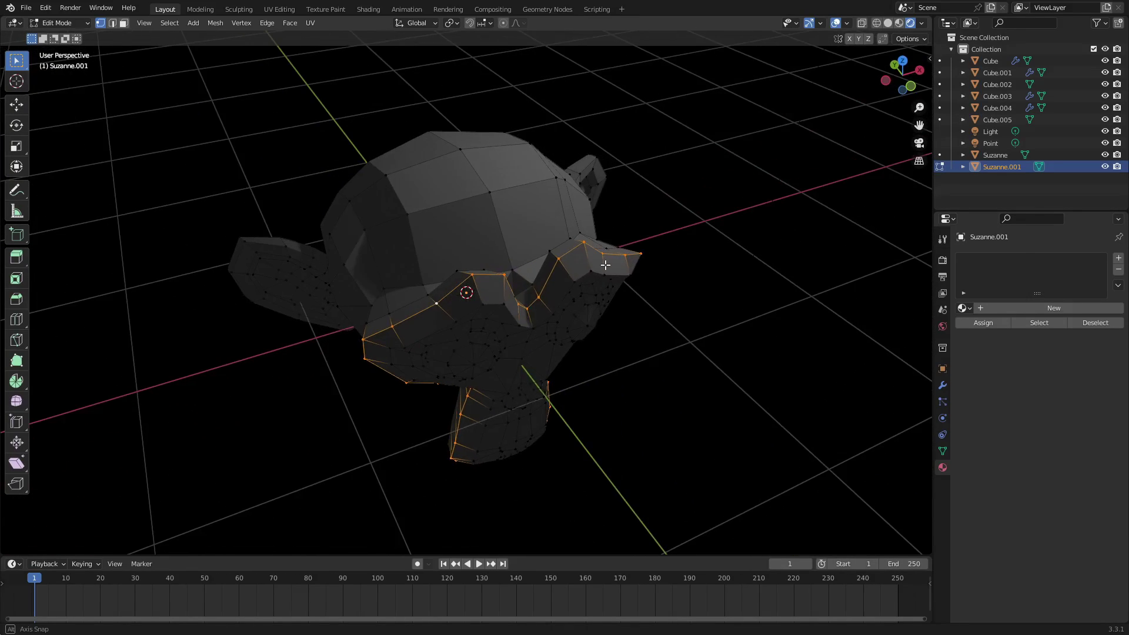
click(436, 298)
alt+click(434, 302)
key(alt+a)
Step: Select the edge loop that outlines the monkey's brow, cheeks and jaw
alt+click(437, 303)
click(451, 322)
alt+click(431, 300)
middle_drag(490, 346, 580, 310)
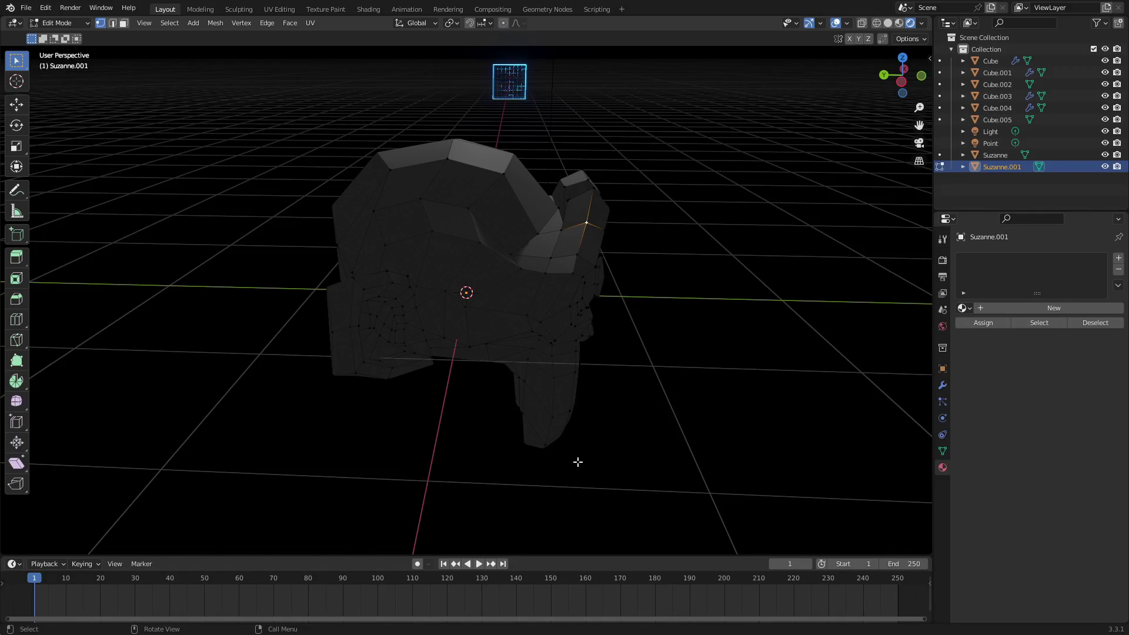
alt+click(591, 192)
middle_drag(602, 301, 605, 303)
middle_drag(594, 423, 468, 453)
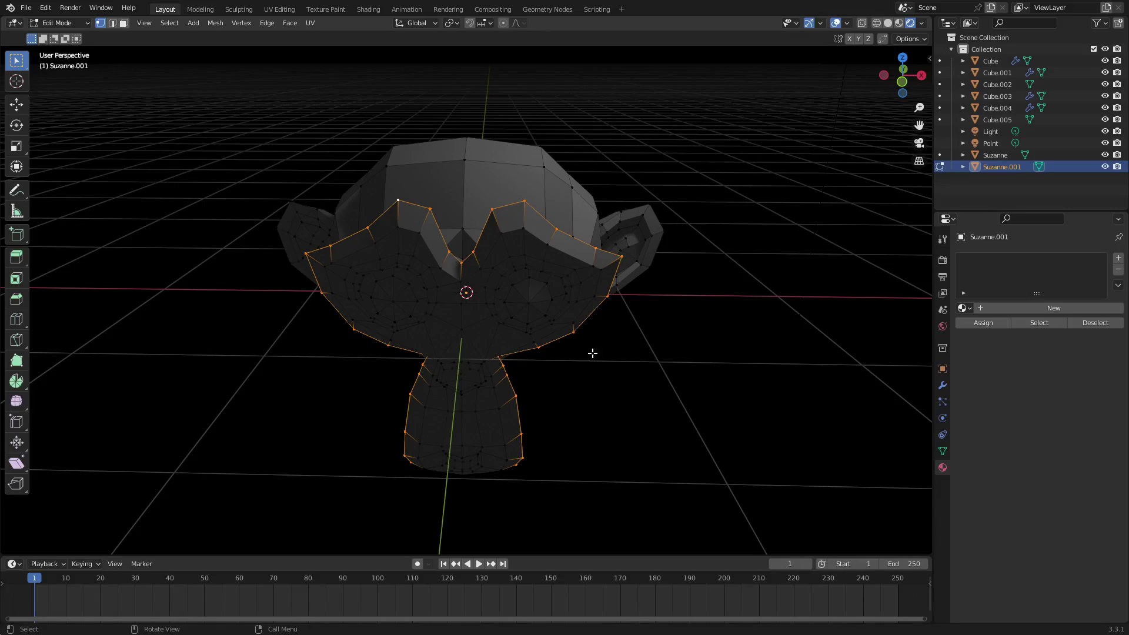
mouse_move(555, 235)
middle_down()
mouse_move(534, 199)
mouse_move(509, 222)
mouse_move(427, 235)
mouse_move(426, 323)
mouse_move(491, 320)
mouse_move(493, 299)
mouse_move(569, 246)
mouse_move(548, 252)
middle_up()
alt+shift+click(483, 313)
key(ctrl+z)
alt+shift+click(488, 284)
key(ctrl+z)
Step: Select the edge path around one ear's rim, across the underside of the head and around the other ear
middle_drag(655, 220, 607, 221)
click(601, 235)
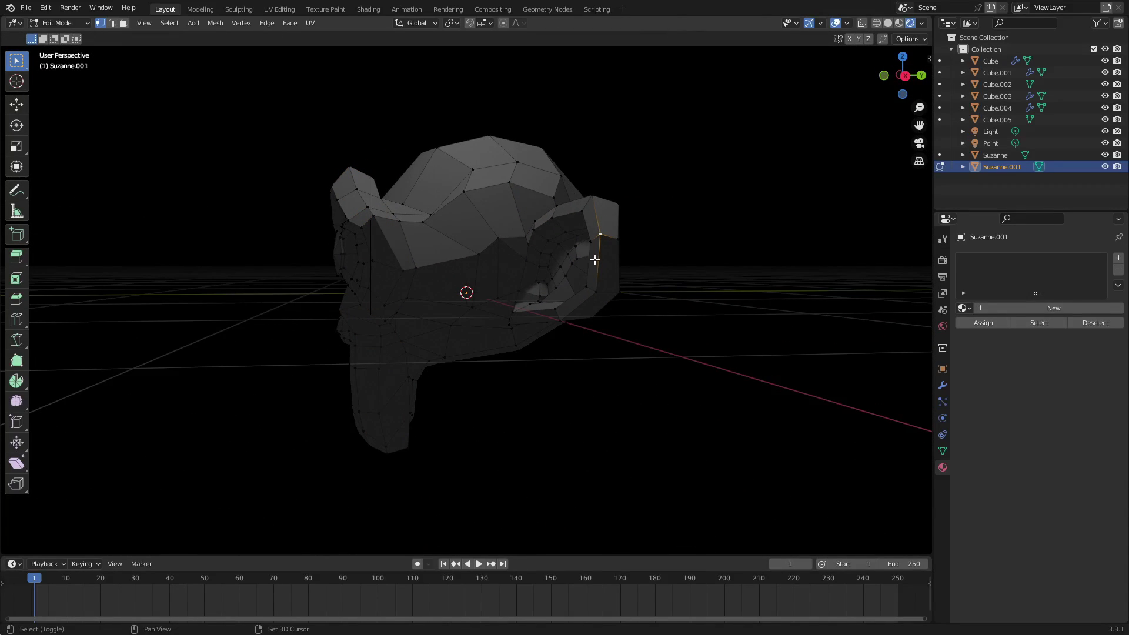
middle_drag(592, 303, 617, 234)
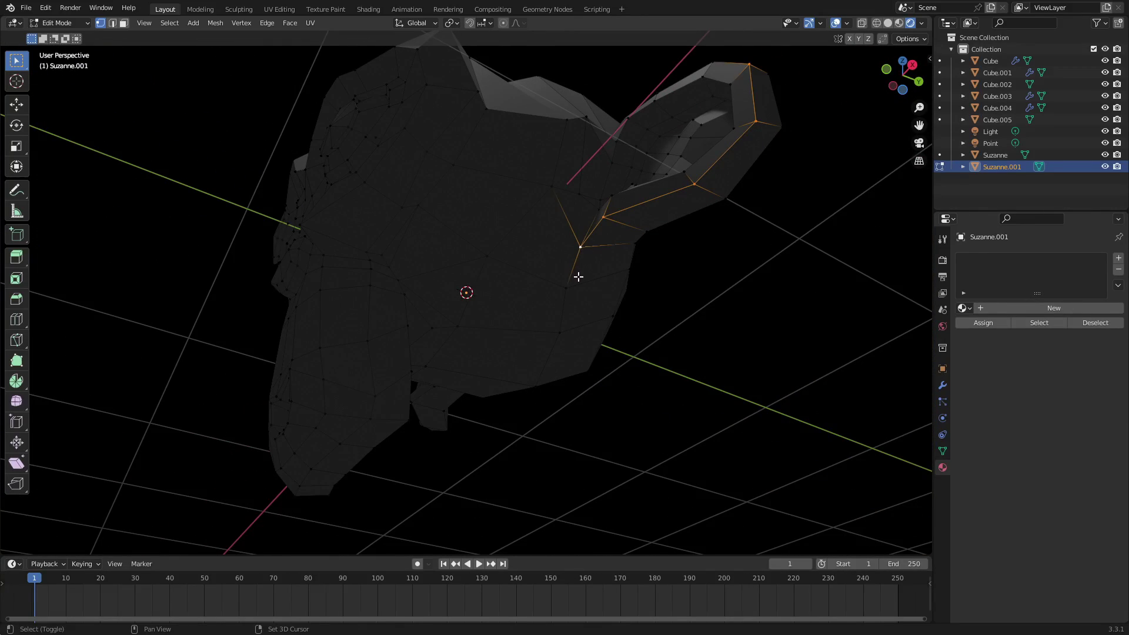
alt+shift+click(567, 347)
middle_drag(562, 346, 399, 233)
middle_drag(452, 260, 323, 323)
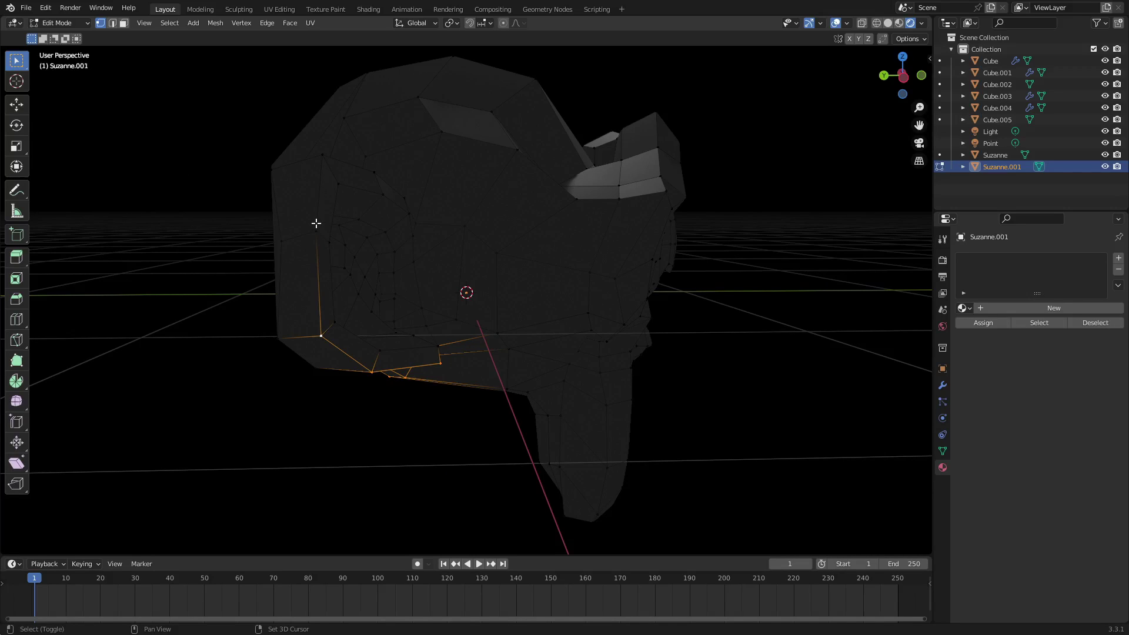
middle_drag(327, 171, 385, 379)
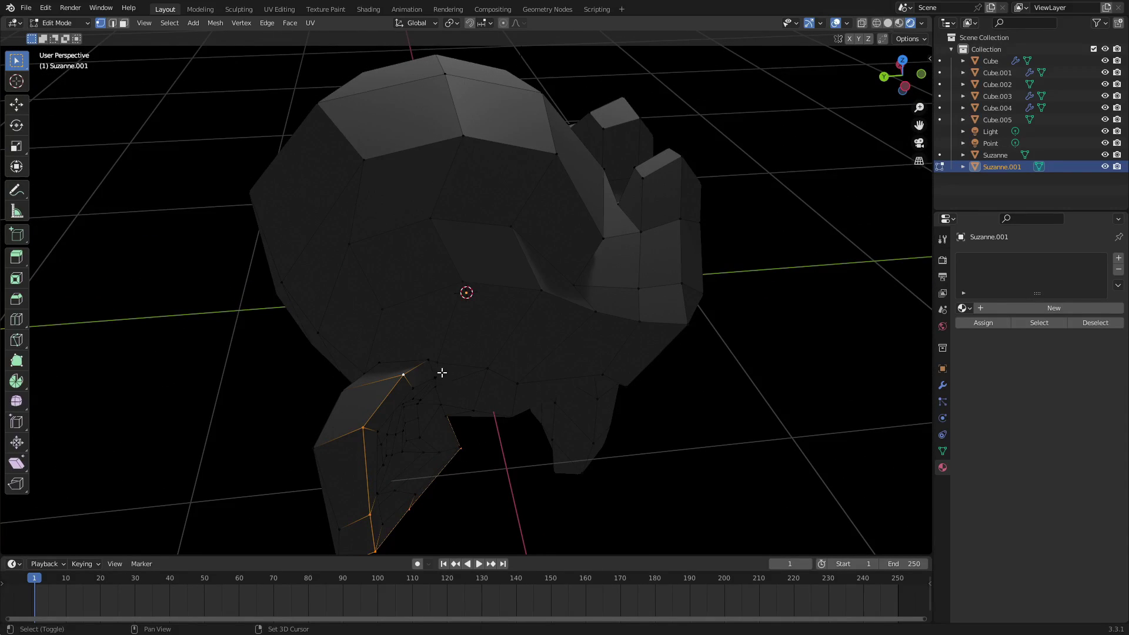
Step: Extend the edge selection up the side of the head, over the crown and down to the first ear
shift+click(463, 288)
middle_drag(544, 267, 533, 279)
shift+click(428, 229)
shift+click(452, 157)
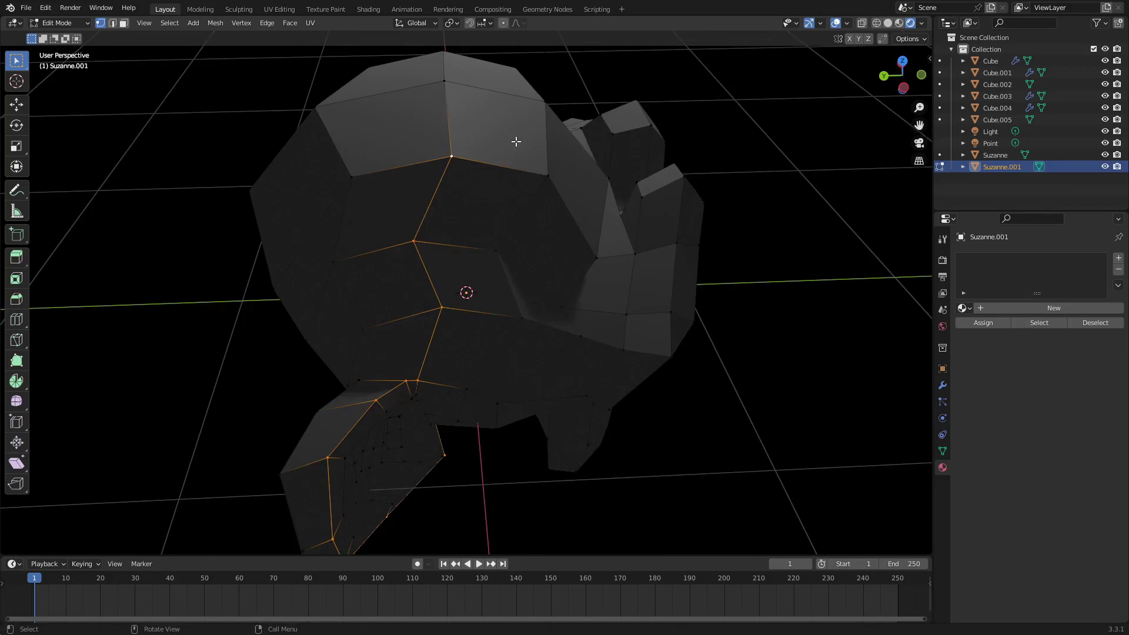
middle_drag(516, 139, 425, 164)
middle_drag(547, 169, 572, 222)
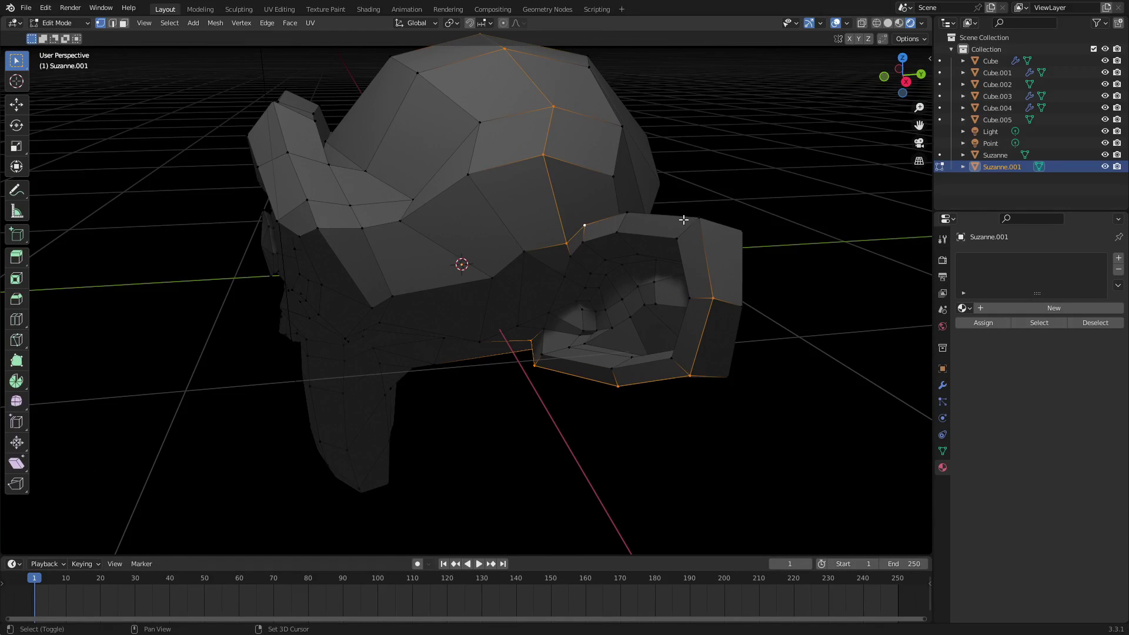
middle_drag(643, 215, 600, 211)
Step: Add the edge loop outlining the brow, cheeks and chin to the selection
alt+shift+click(586, 174)
middle_drag(586, 174, 433, 319)
shift+click(421, 323)
shift+click(434, 321)
Step: Extend the edge selection from the underside of the head down the centre of the throat to the chin, undoing the wrong pick
middle_drag(591, 307, 589, 278)
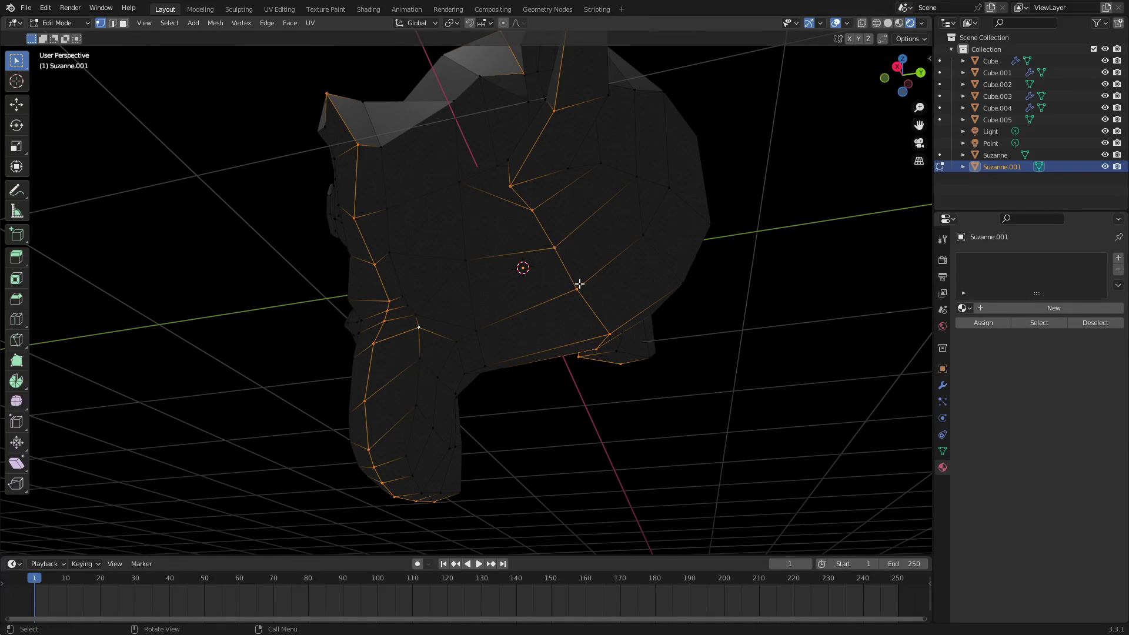
middle_drag(416, 314, 394, 347)
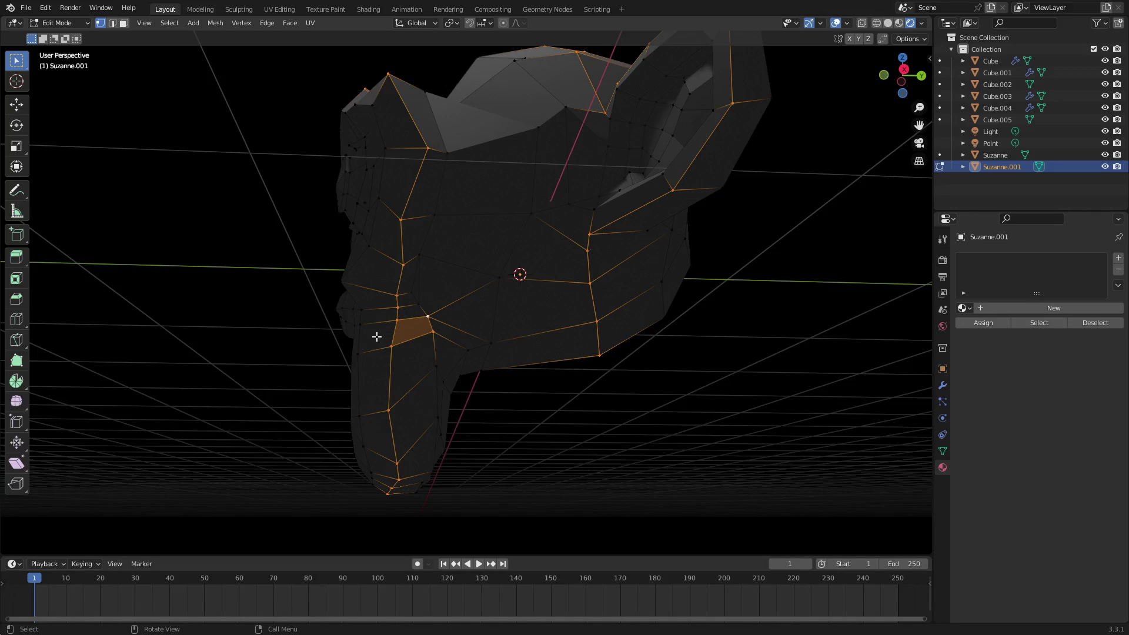
key(ctrl+z)
middle_drag(586, 324, 483, 312)
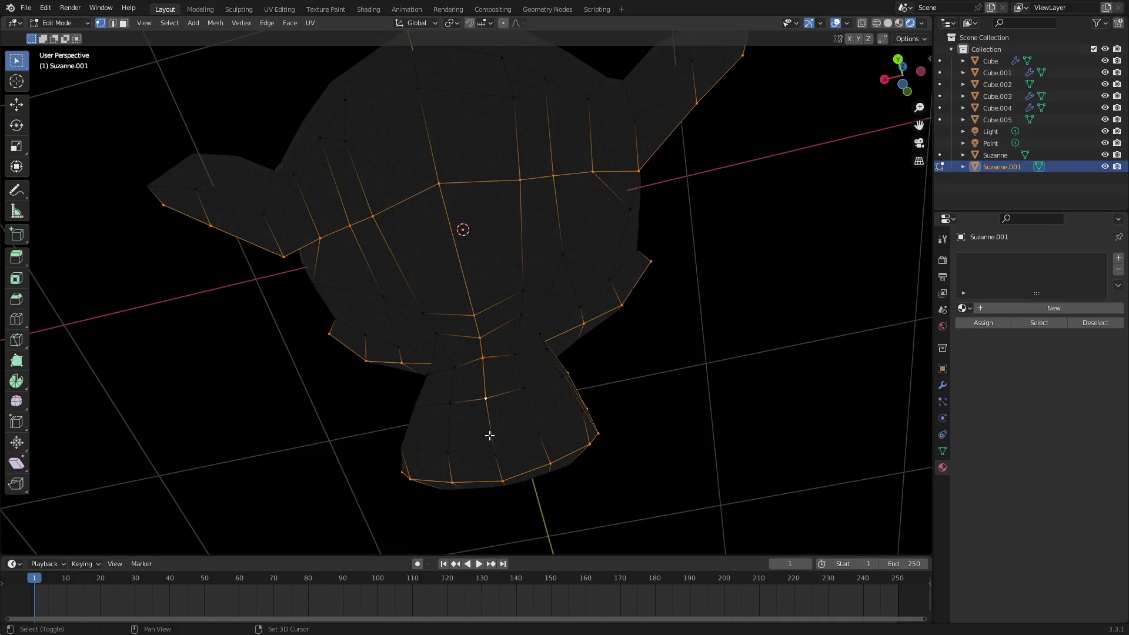
middle_drag(569, 404, 526, 207)
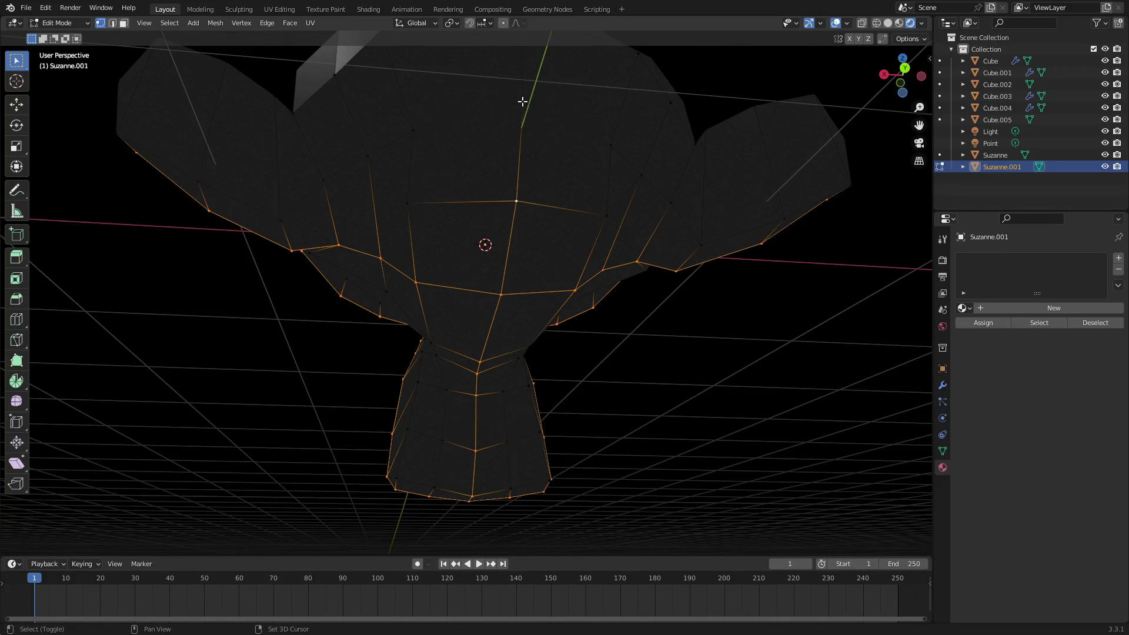
Step: Extend the selected edge path up the centreline of the back of the head and over the crown
middle_drag(524, 103, 534, 184)
scroll(542, 183, down, 8)
middle_drag(590, 262, 504, 263)
scroll(505, 262, up, 8)
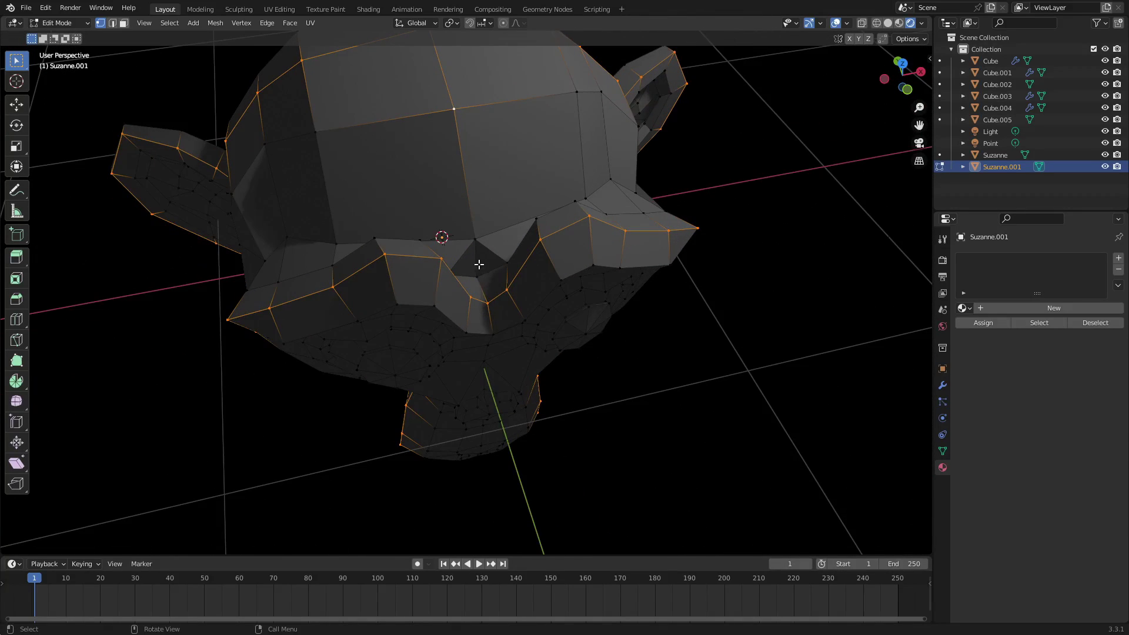
Step: Extend the selected centreline path down the forehead to the point between the brows
middle_drag(441, 240, 504, 322)
middle_drag(490, 259, 529, 227)
scroll(454, 176, up, 2)
middle_drag(453, 176, 630, 209)
Step: Undo the wrong pick and add the octagonal edge loops around both eyes to the selection
alt+shift+click(469, 161)
key(ctrl+z)
alt+shift+click(578, 227)
alt+shift+click(649, 228)
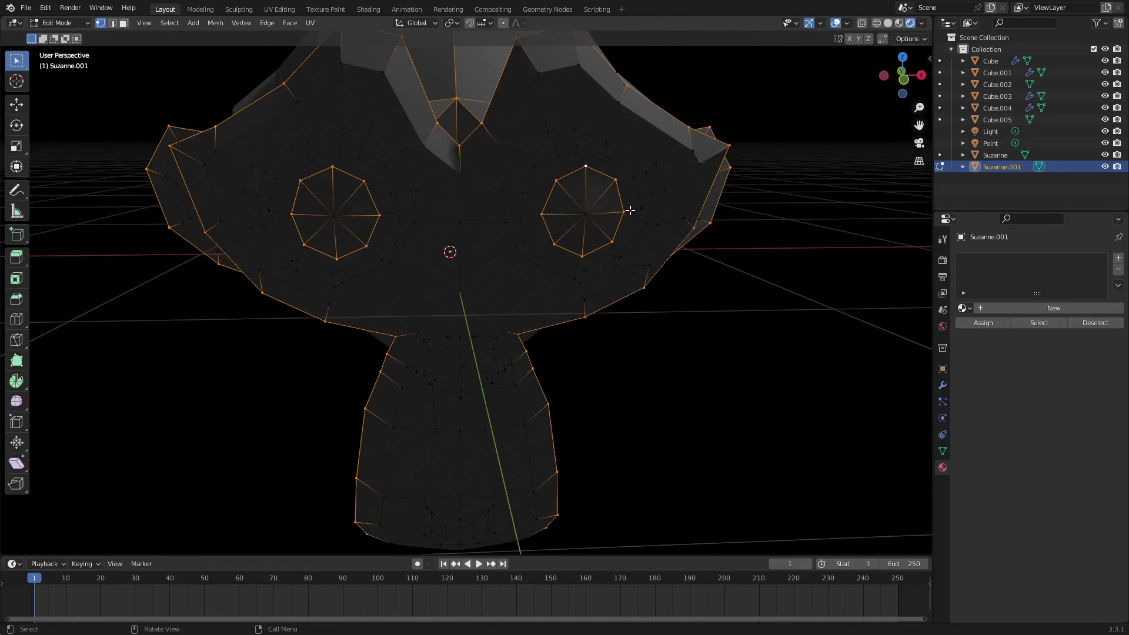
Step: Select the edge paths from both inner cheeks to the nose bridge and up between the eyes to the brow
scroll(497, 282, down, 2)
scroll(427, 343, up, 5)
shift+click(407, 336)
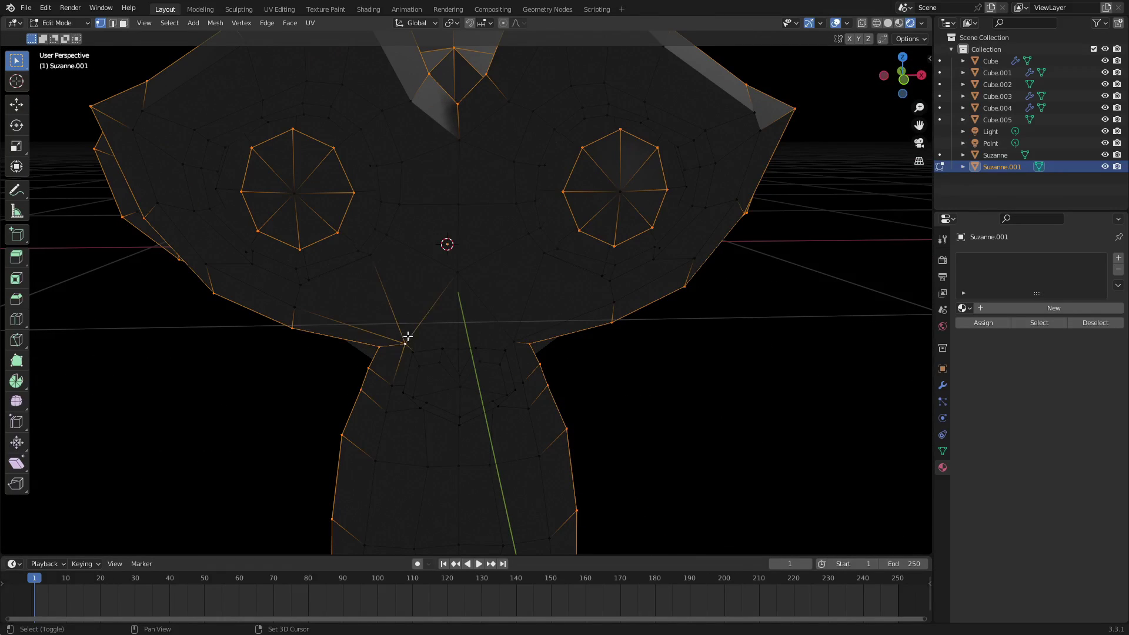
shift+click(459, 265)
shift+click(514, 333)
shift+click(462, 199)
shift+click(457, 146)
scroll(533, 277, down, 4)
middle_drag(549, 277, 645, 269)
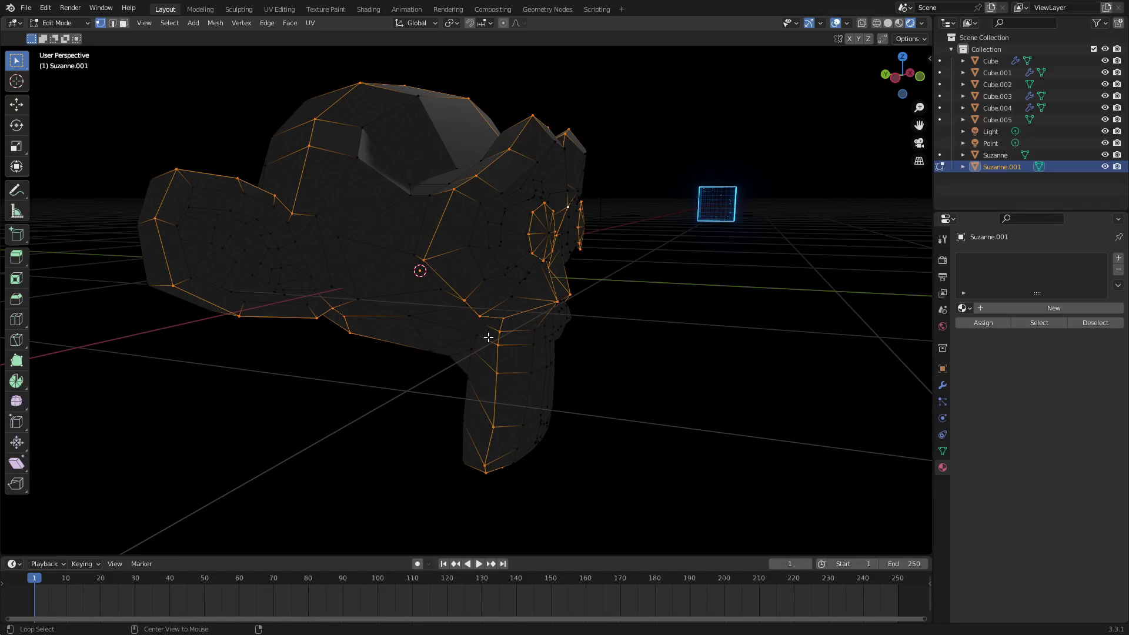
Step: Try inverting the selection and deleting all vertices outside the selected edge loops, leaving Edit Mode
key(ctrl+KP_Add)
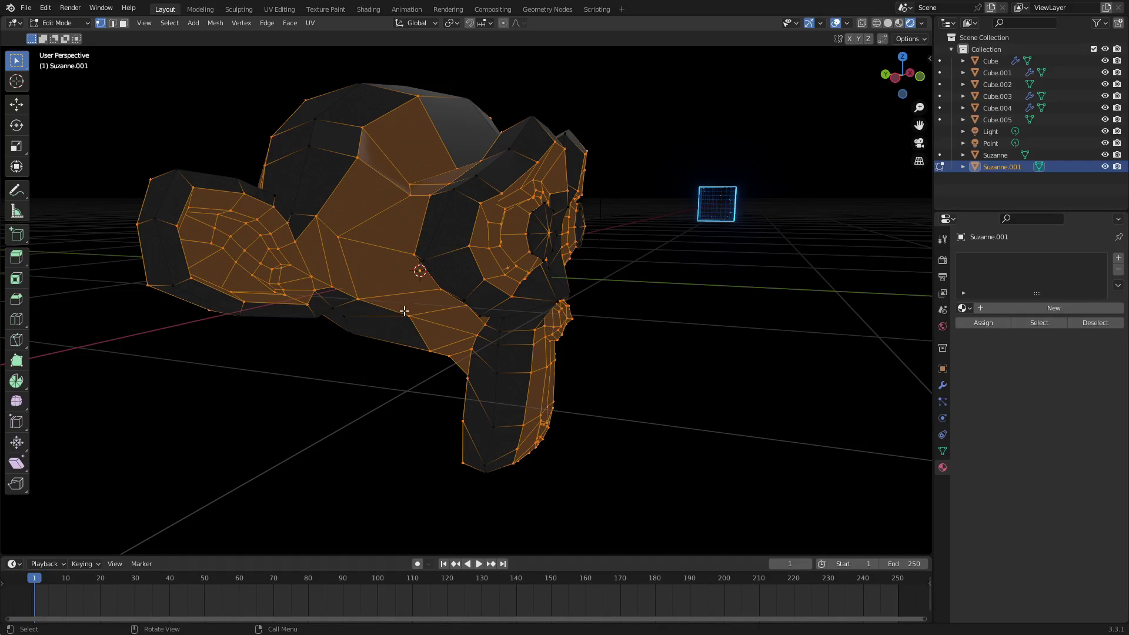
key(x)
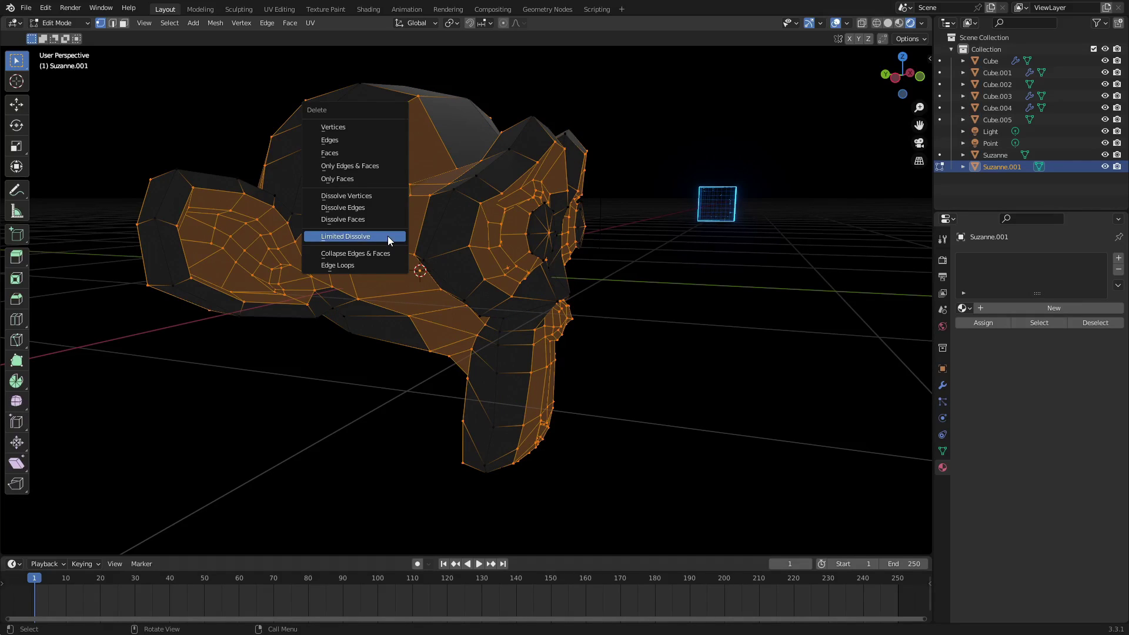
click(369, 128)
key(Tab)
middle_drag(591, 286, 504, 300)
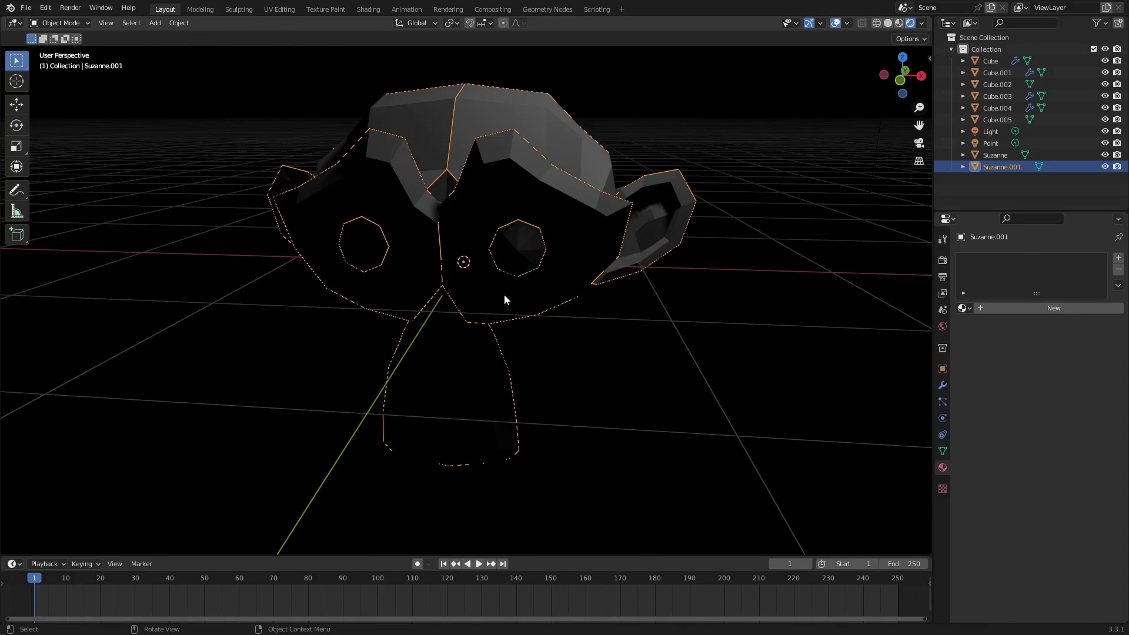
Step: Try a Wireframe modifier on the edge outline, then undo back to the full duplicate head
click(942, 385)
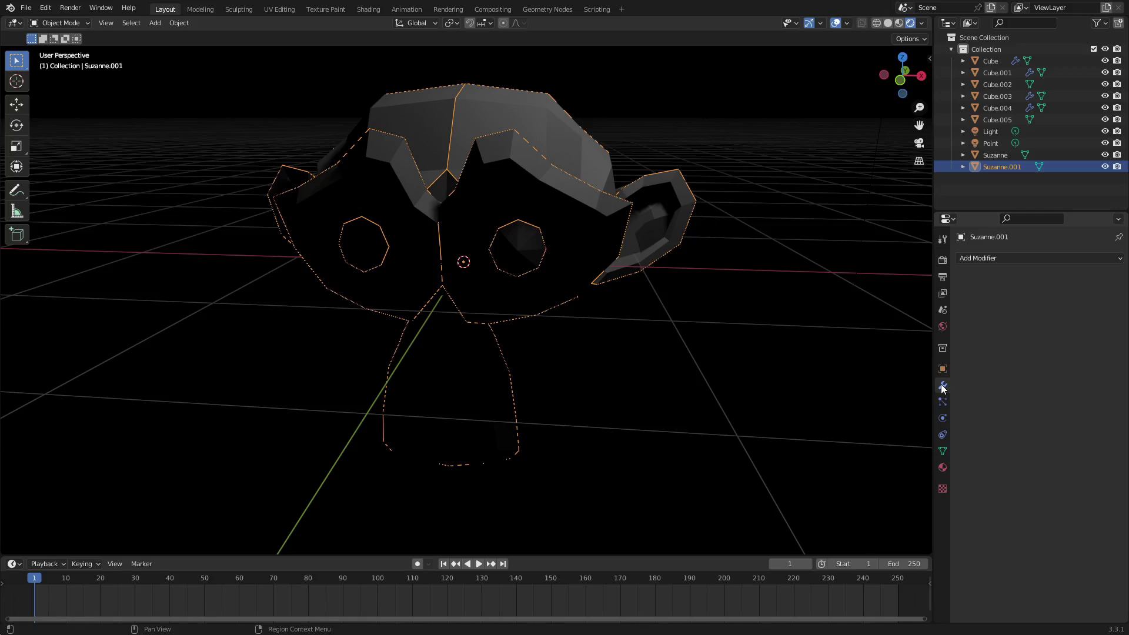
click(1012, 258)
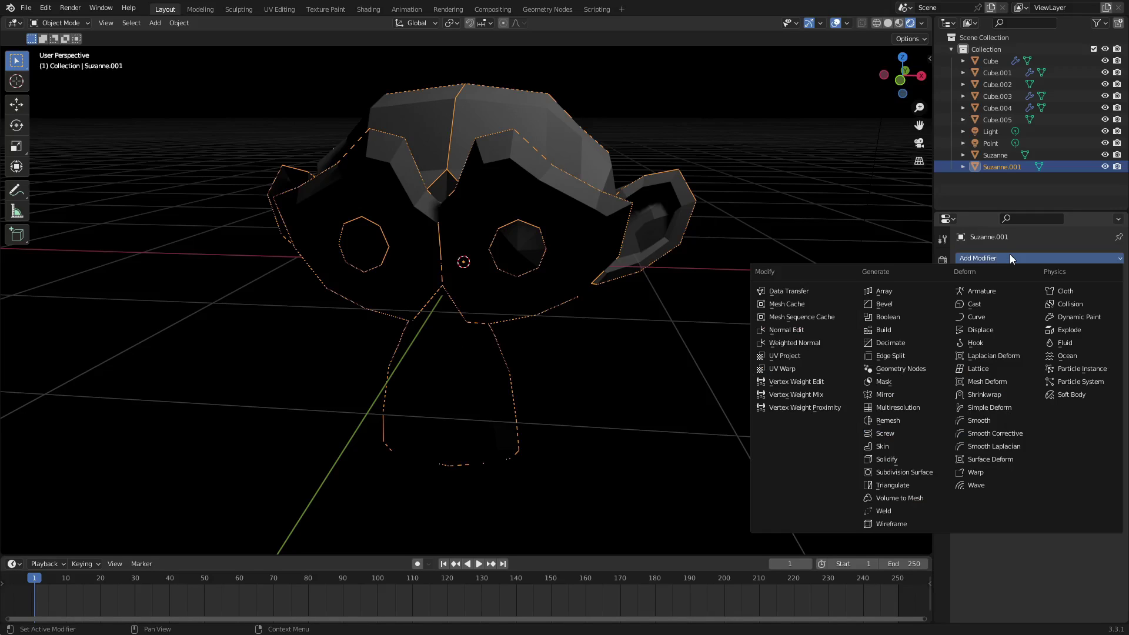
click(913, 525)
middle_drag(819, 466, 809, 317)
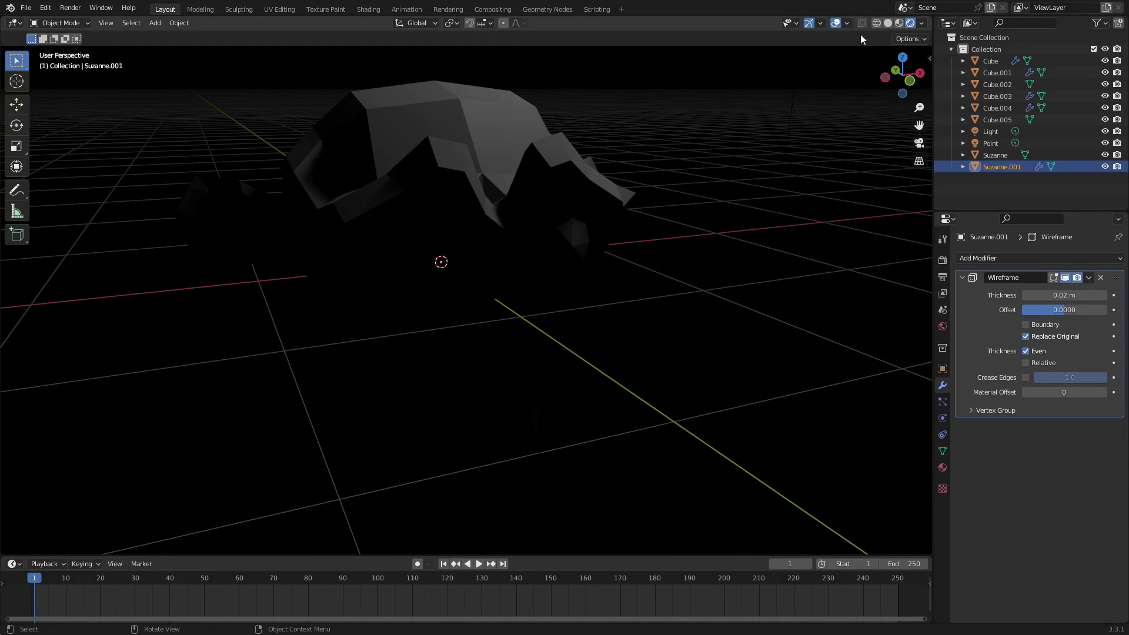
key(ctrl+z)
key(Tab)
key(alt+a)
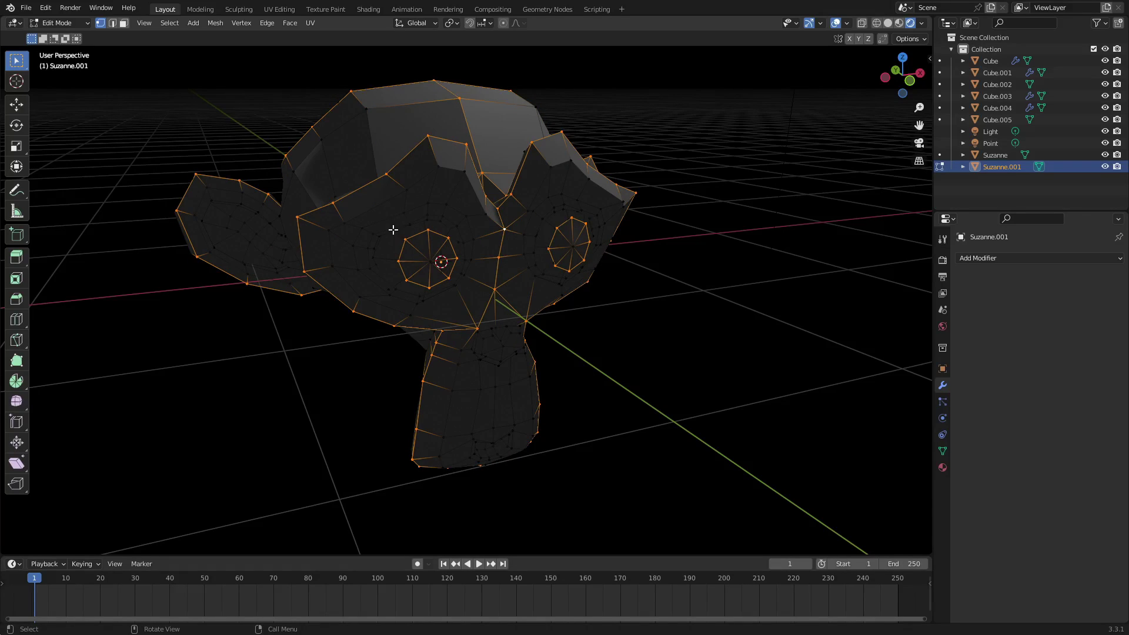
click(124, 24)
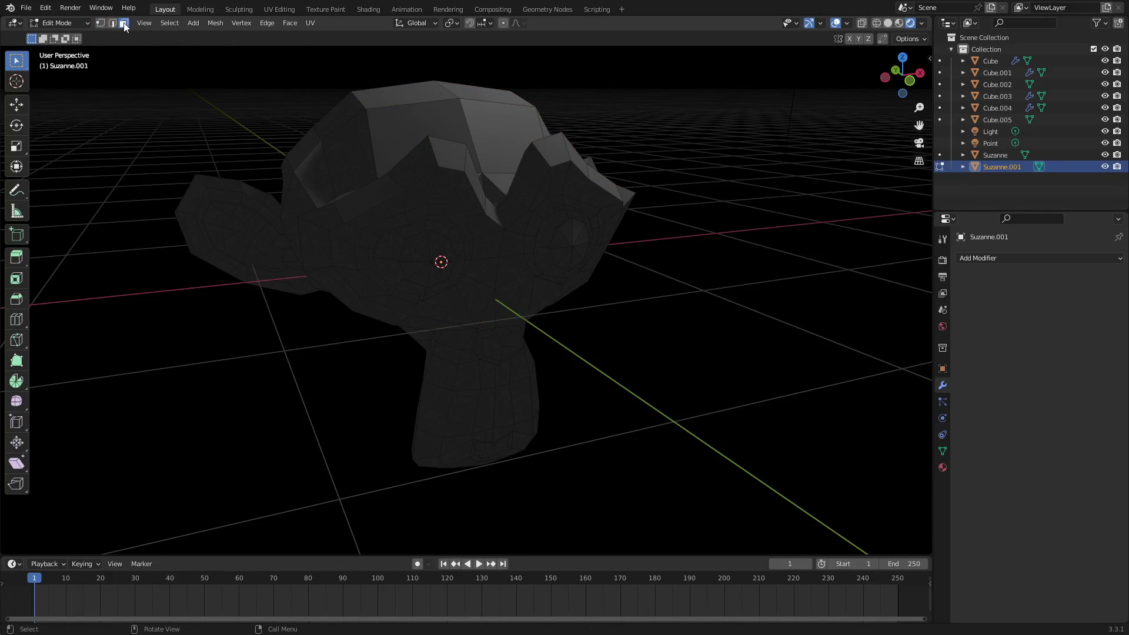
key(ctrl+z)
key(ctrl+z)
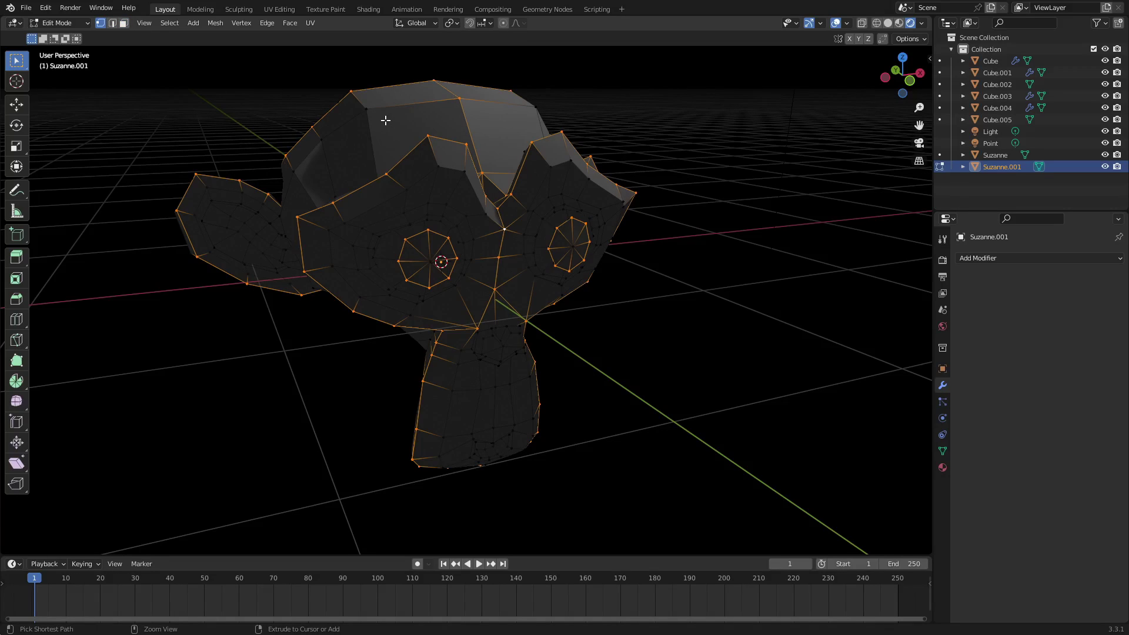
Step: Invert the selection, delete the vertices outside the chosen edge loops, and return to Object Mode in solid shading
middle_drag(431, 141, 391, 88)
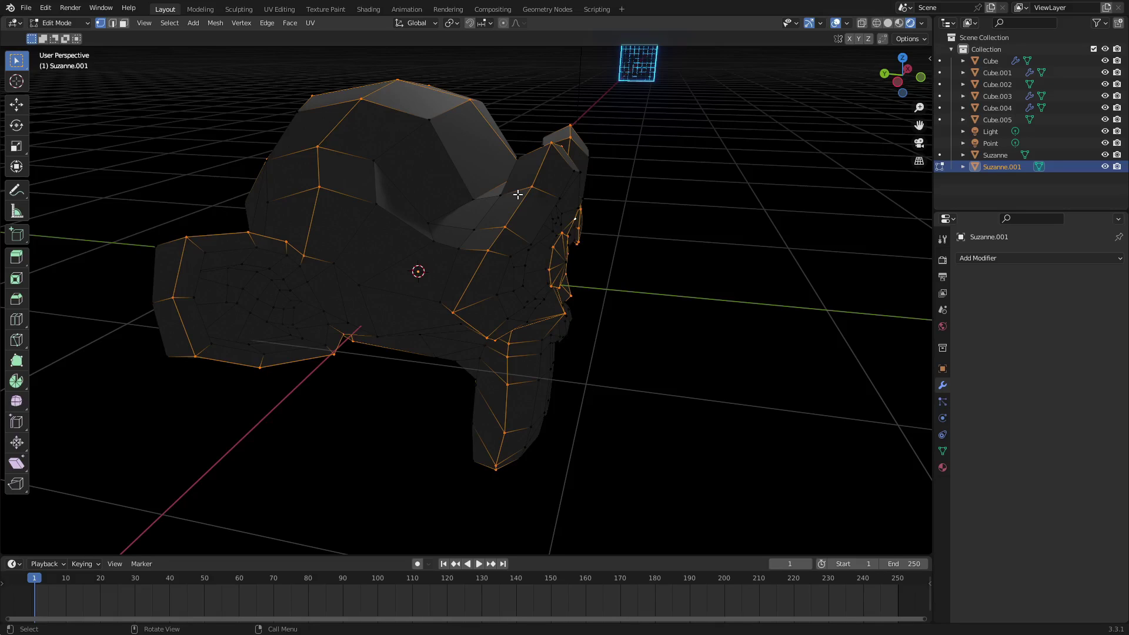
key(ctrl+l)
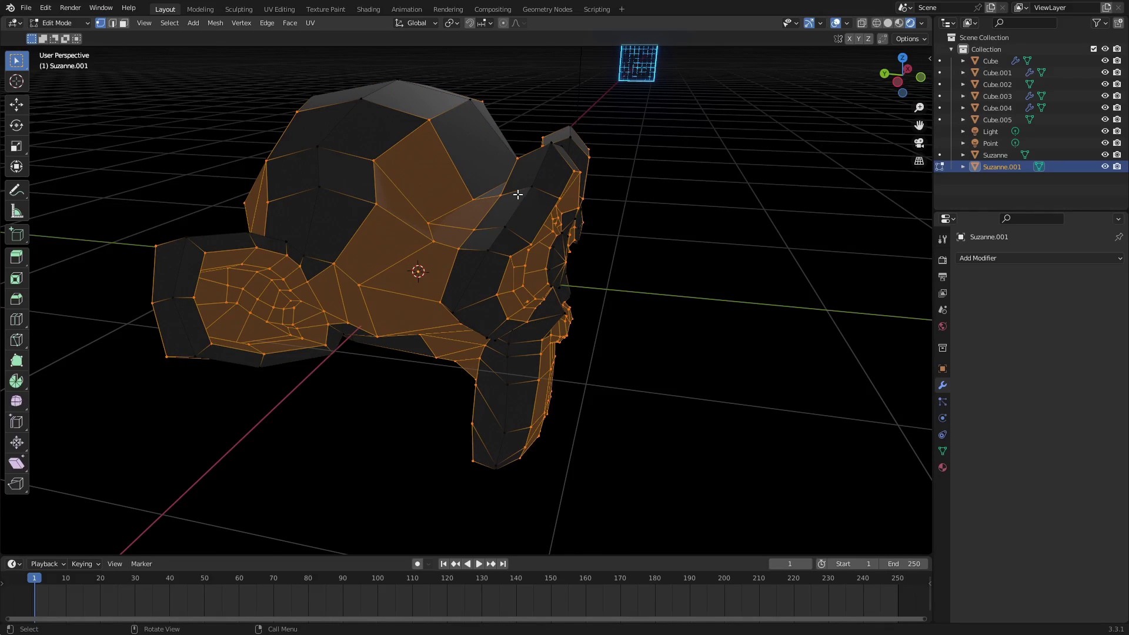
middle_drag(517, 194, 586, 207)
key(x)
click(592, 196)
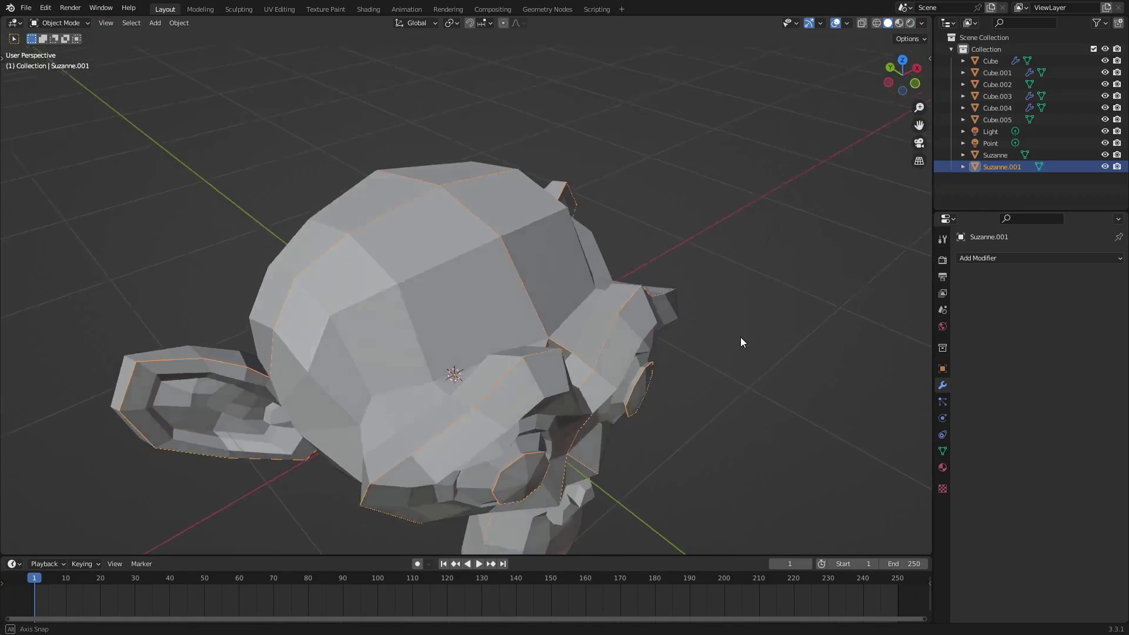
middle_drag(740, 336, 686, 404)
Step: Move the edge outline away from the head to inspect it, then undo the move
key(g)
click(834, 372)
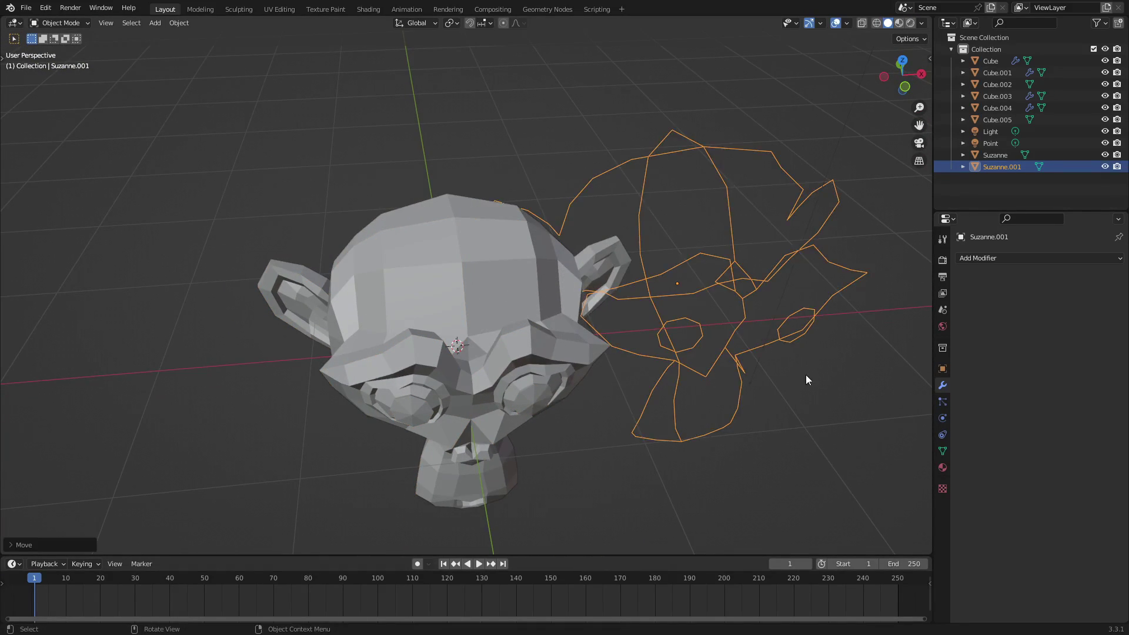
middle_drag(834, 367, 753, 372)
middle_drag(679, 242, 697, 256)
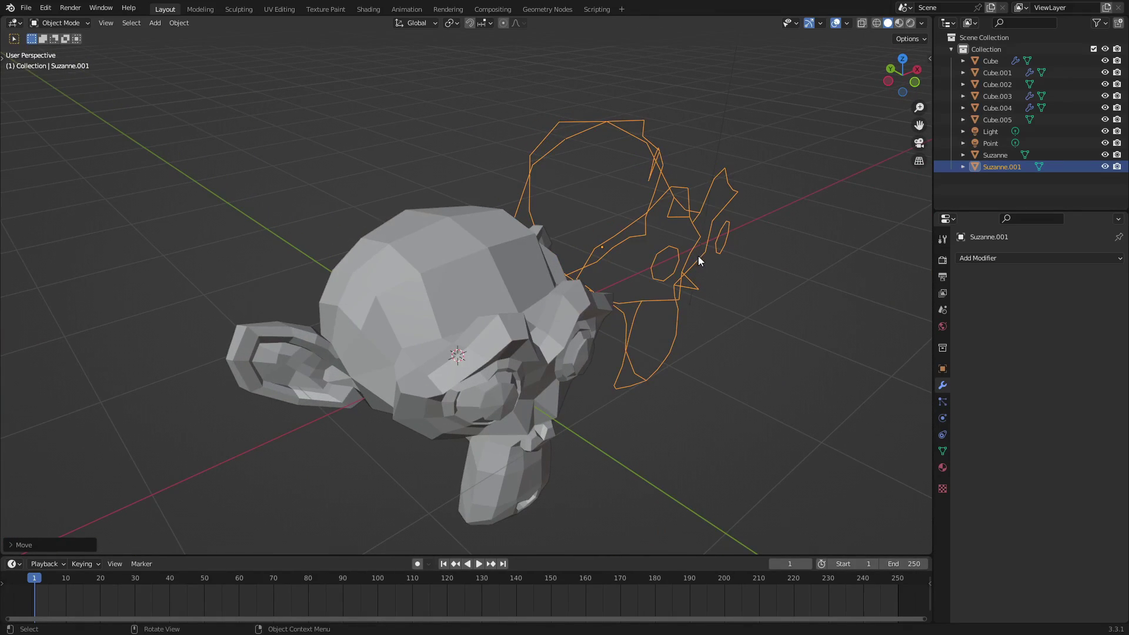
key(ctrl+z)
Step: Add a Wireframe modifier to the edge outline of the monkey head
middle_drag(605, 305, 645, 330)
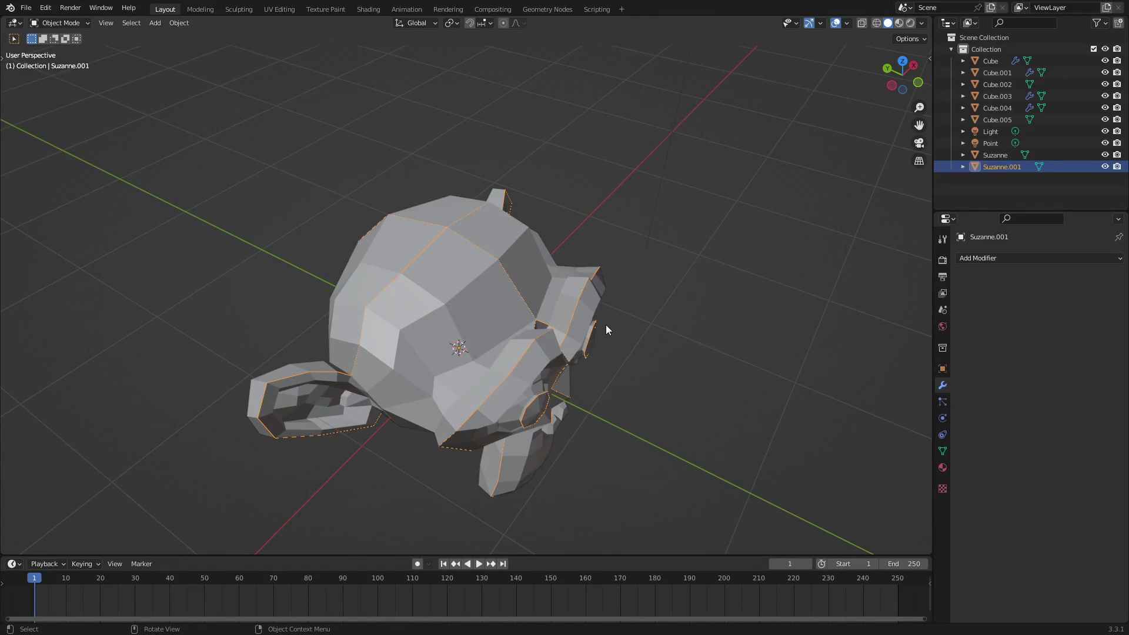
scroll(605, 325, up, 3)
click(997, 258)
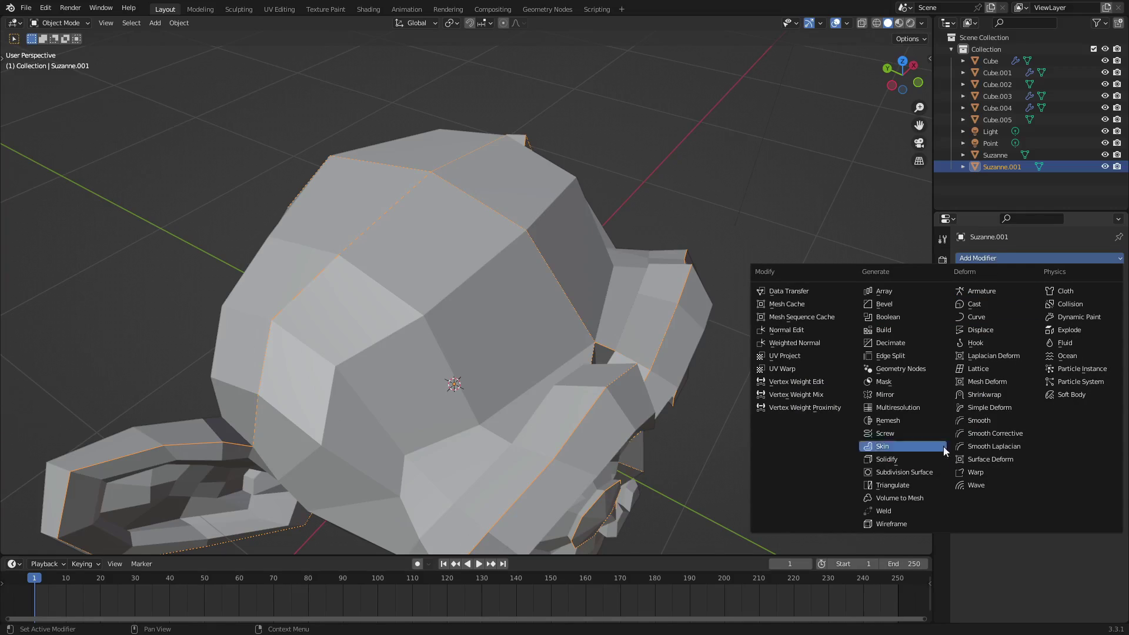
click(916, 524)
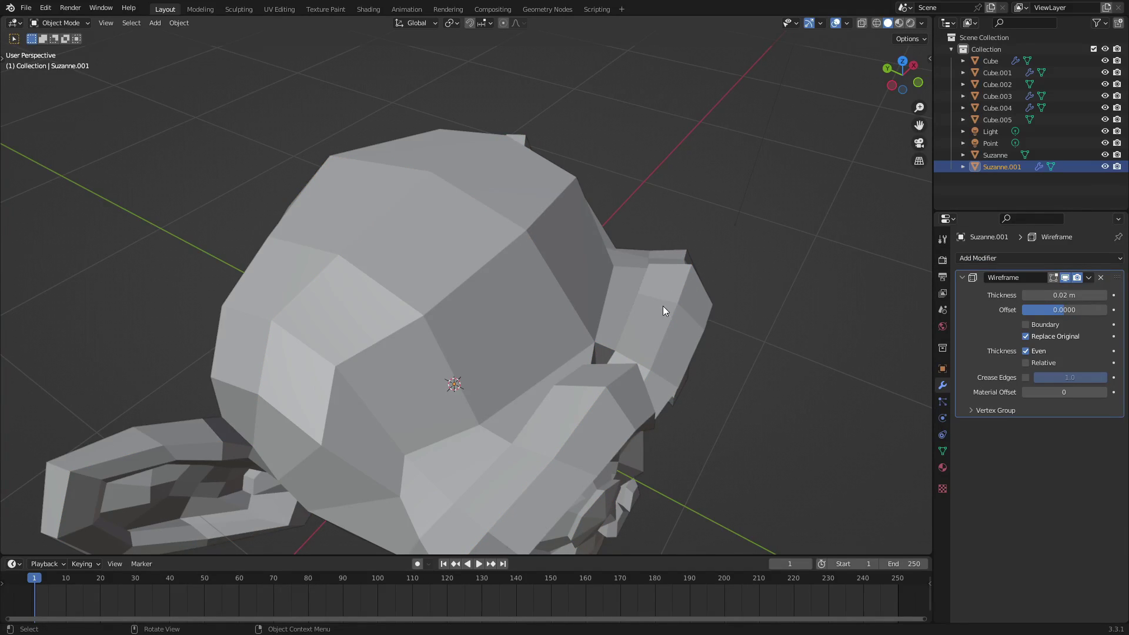
Step: Extrude all the outline's edges in place without offsetting them, and return to Object Mode
key(Tab)
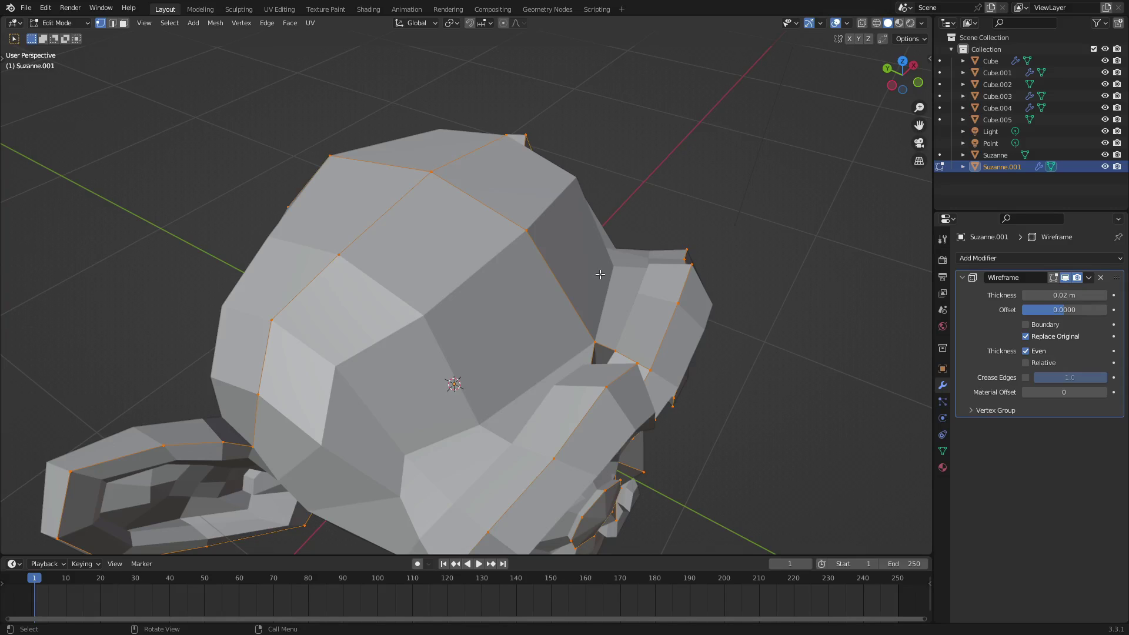
key(g)
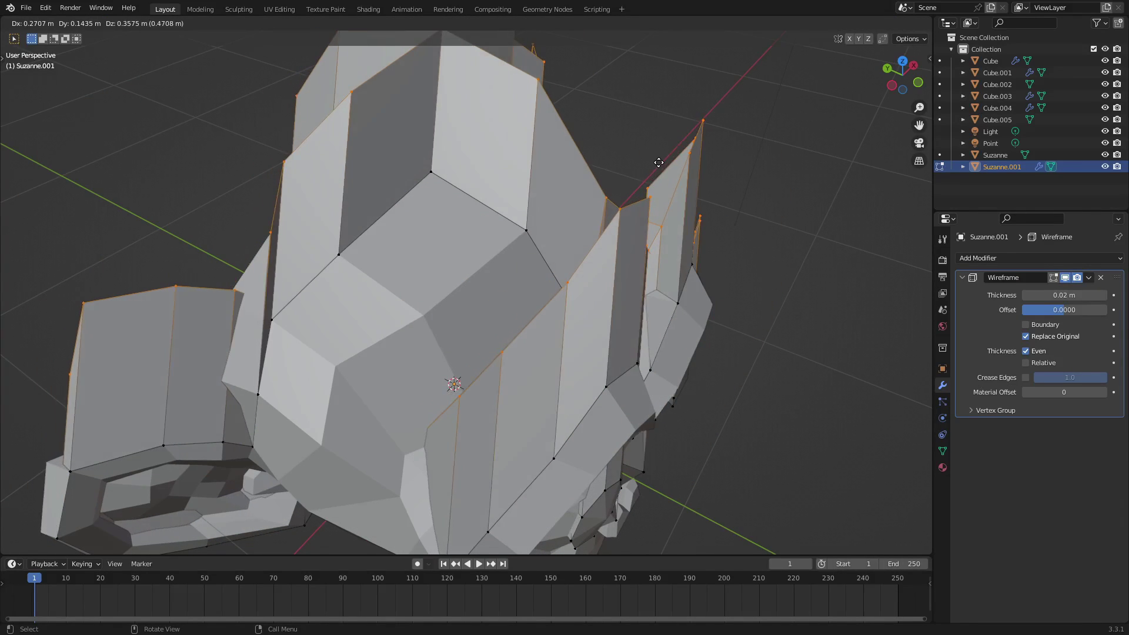
key(Escape)
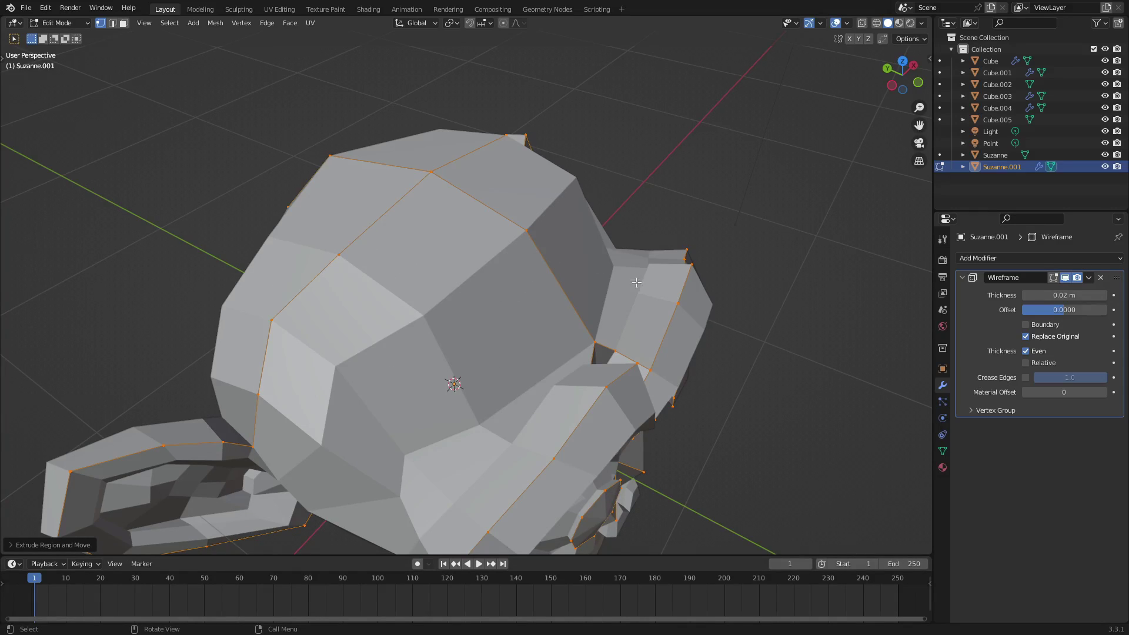
key(Tab)
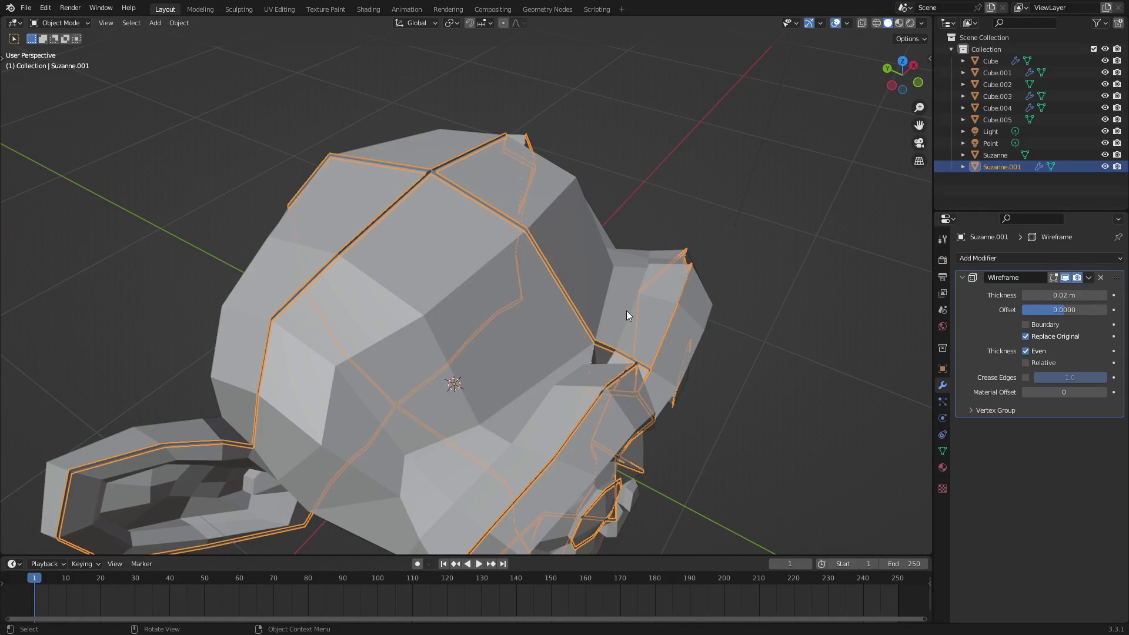
Step: Set the Wireframe thickness of the monkey's edge outline to 0.034 m
middle_drag(661, 330, 706, 327)
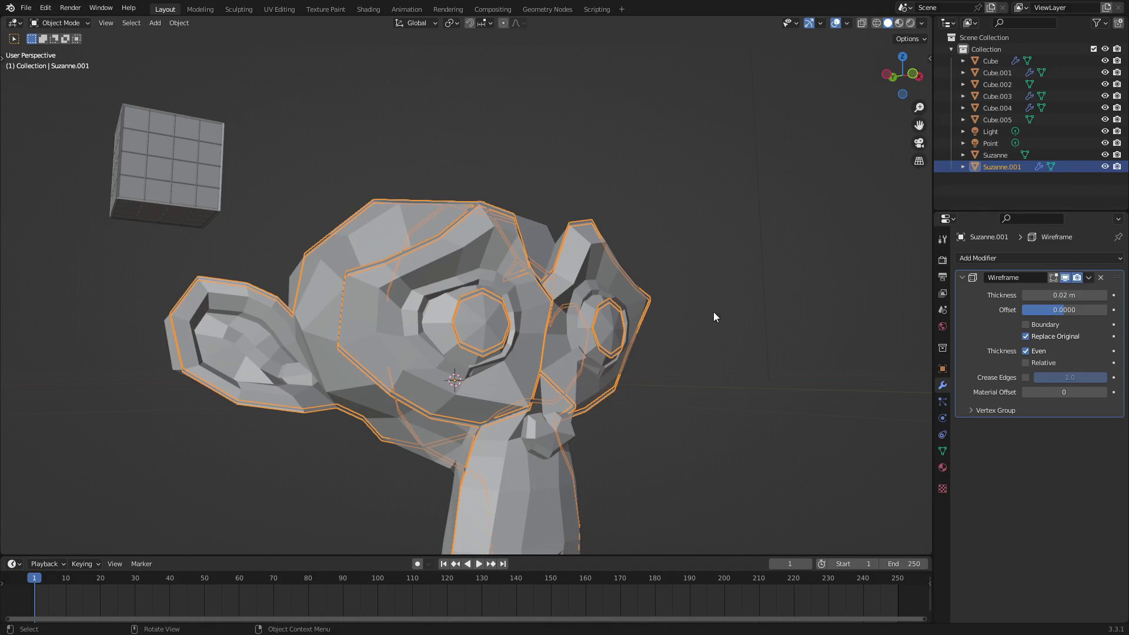
middle_drag(747, 136, 472, 328)
middle_drag(447, 366, 898, 337)
mouse_move(1052, 297)
mouse_down()
mouse_move(1108, 297)
mouse_move(1055, 297)
mouse_up()
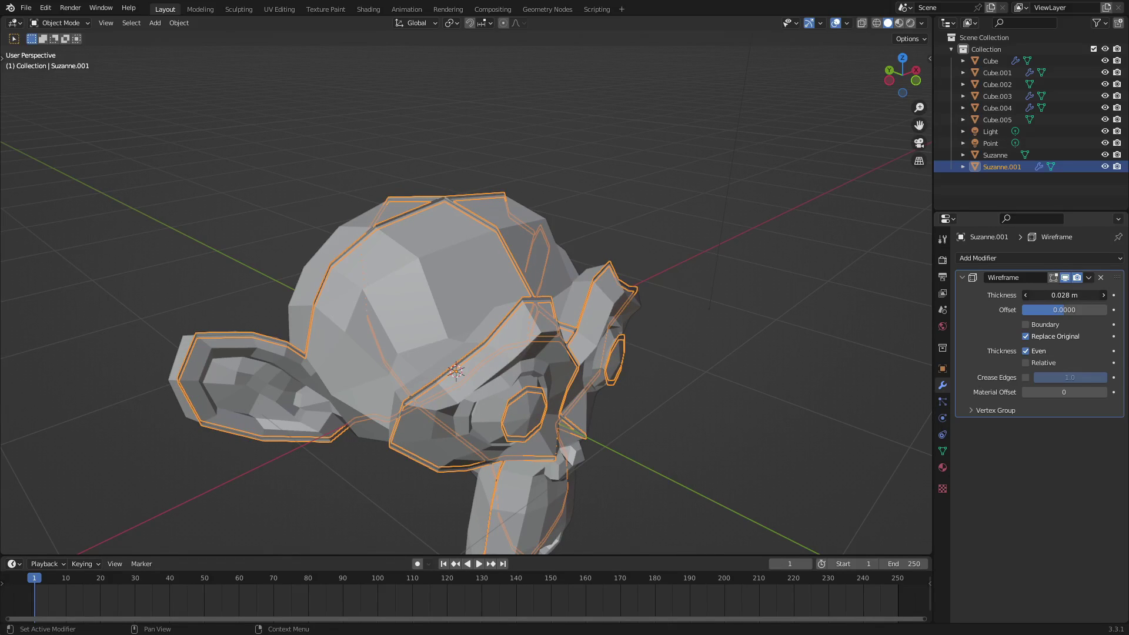
middle_drag(704, 345, 741, 325)
click(716, 347)
scroll(715, 347, down, 2)
scroll(668, 374, up, 2)
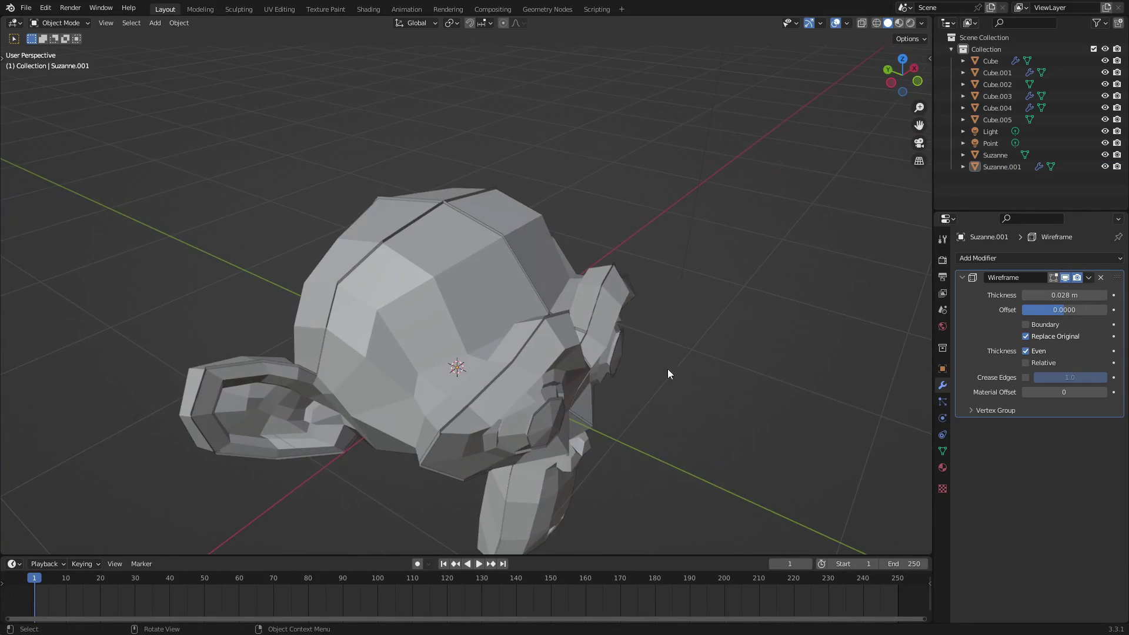
click(613, 278)
drag(1059, 295, 1065, 295)
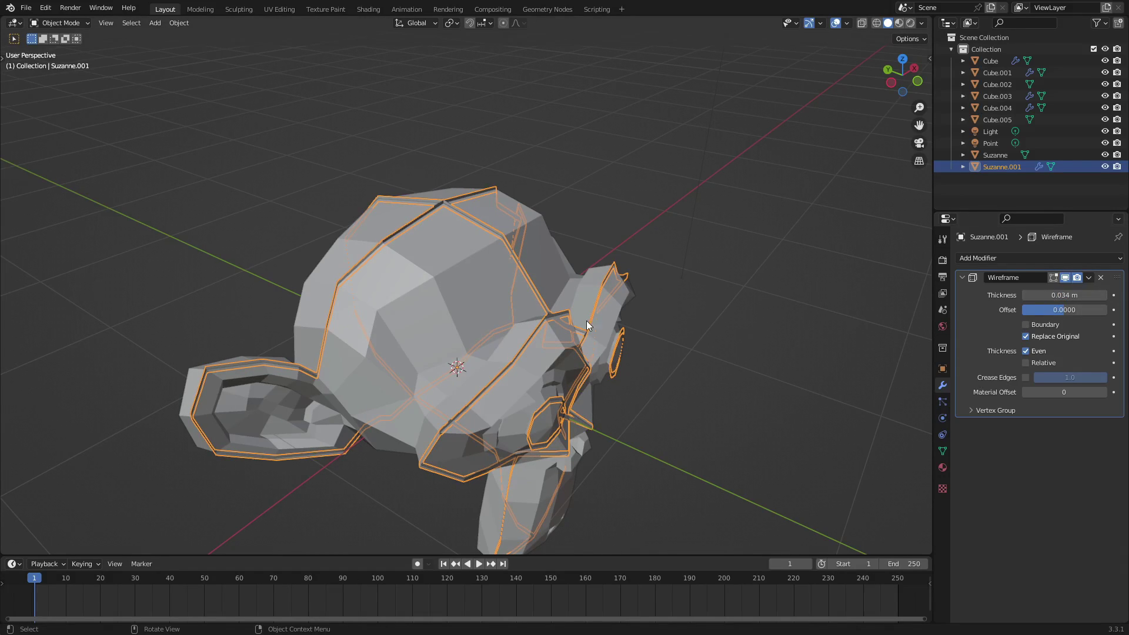
Step: Add a Wireframe modifier to the original monkey head and set its thickness to 0.003 m
click(476, 303)
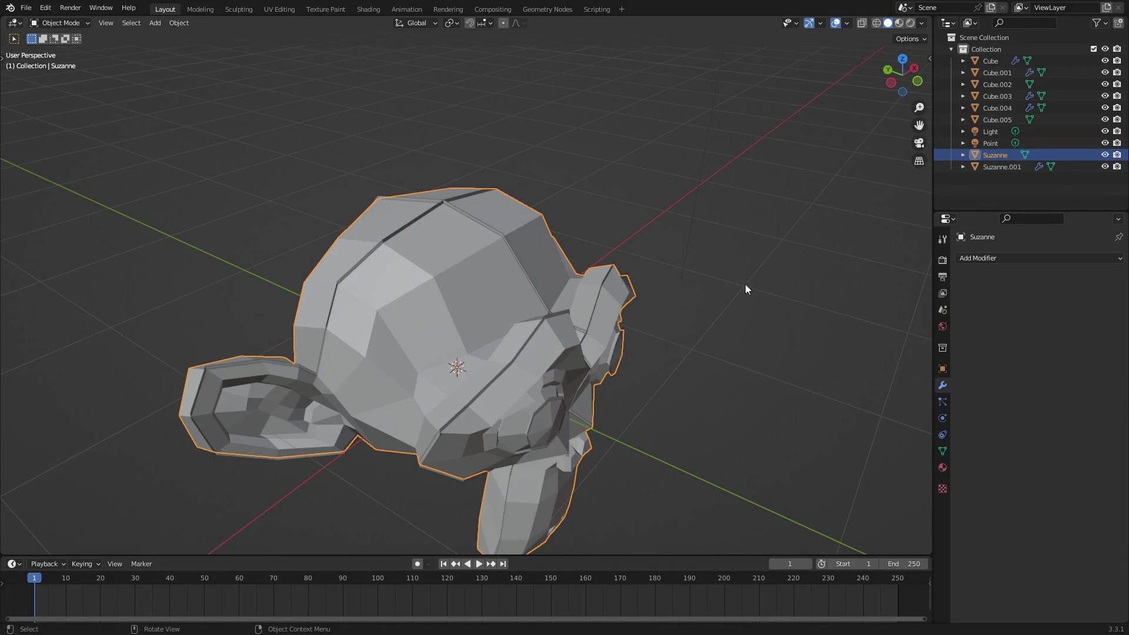
click(1021, 258)
click(928, 522)
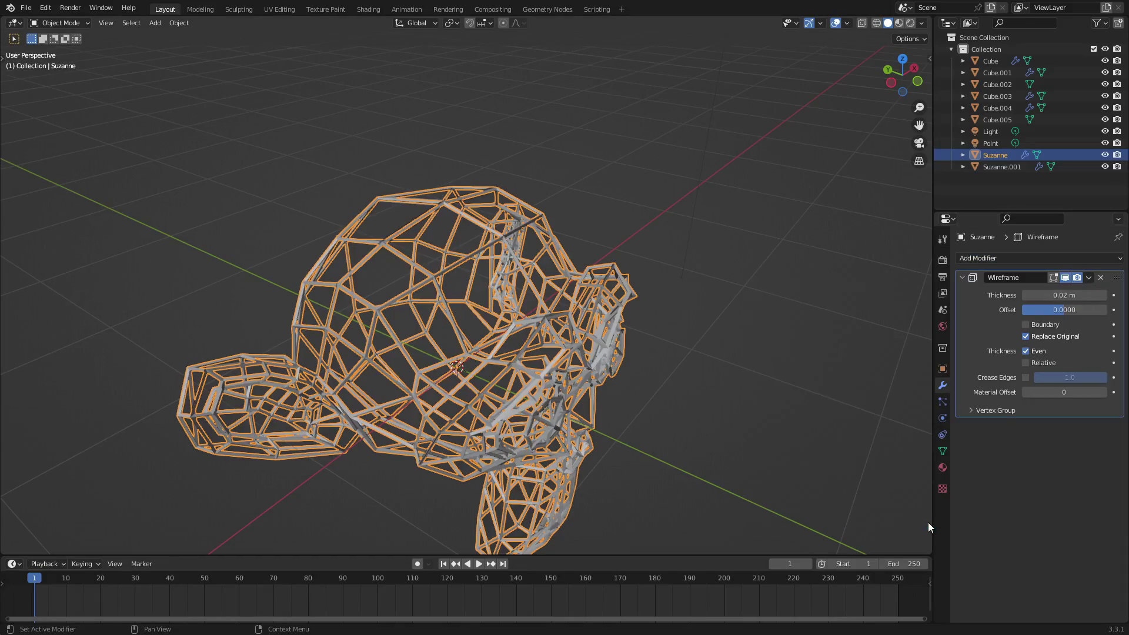
drag(1064, 295, 1054, 295)
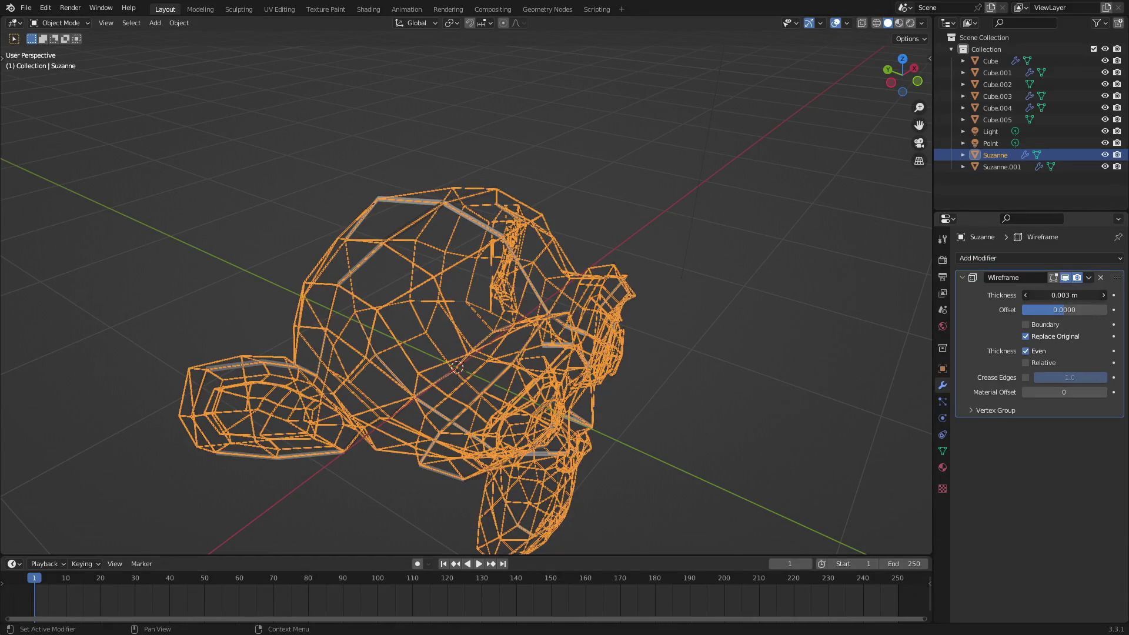
Step: Assign the existing glowing material "Material" to the monkey head's thick edge outline
click(792, 358)
middle_drag(792, 358, 506, 414)
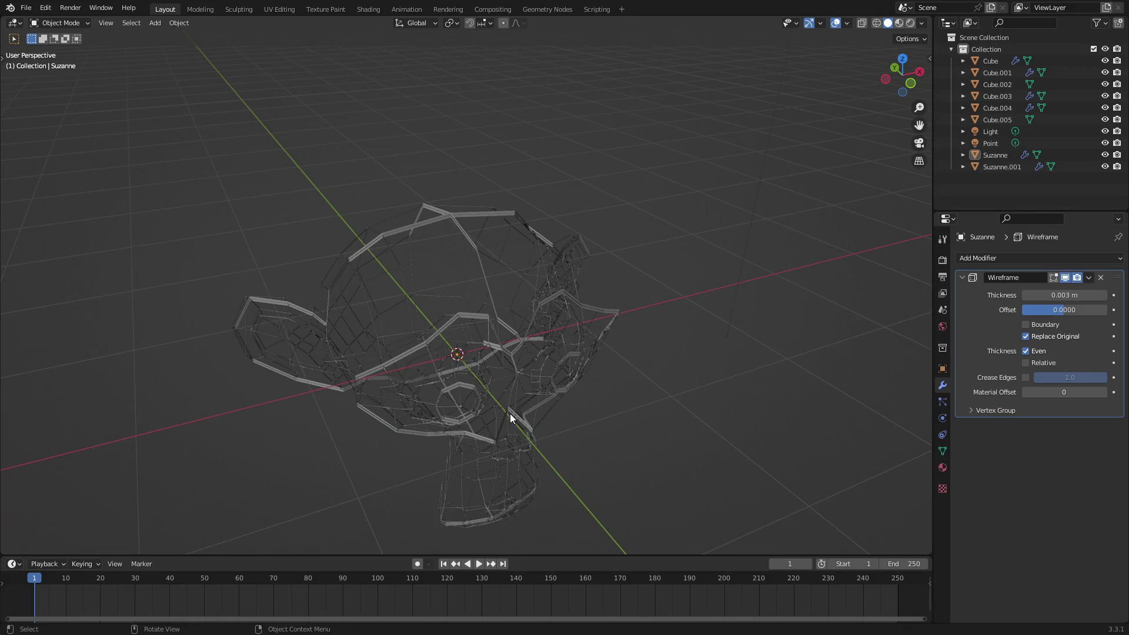
click(562, 304)
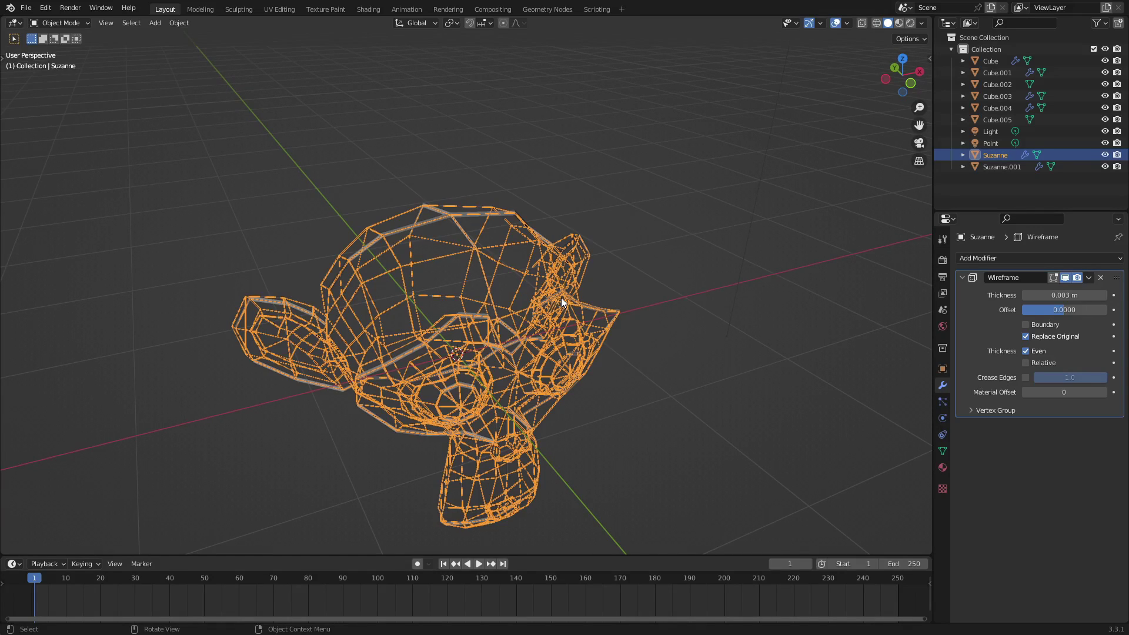
click(563, 297)
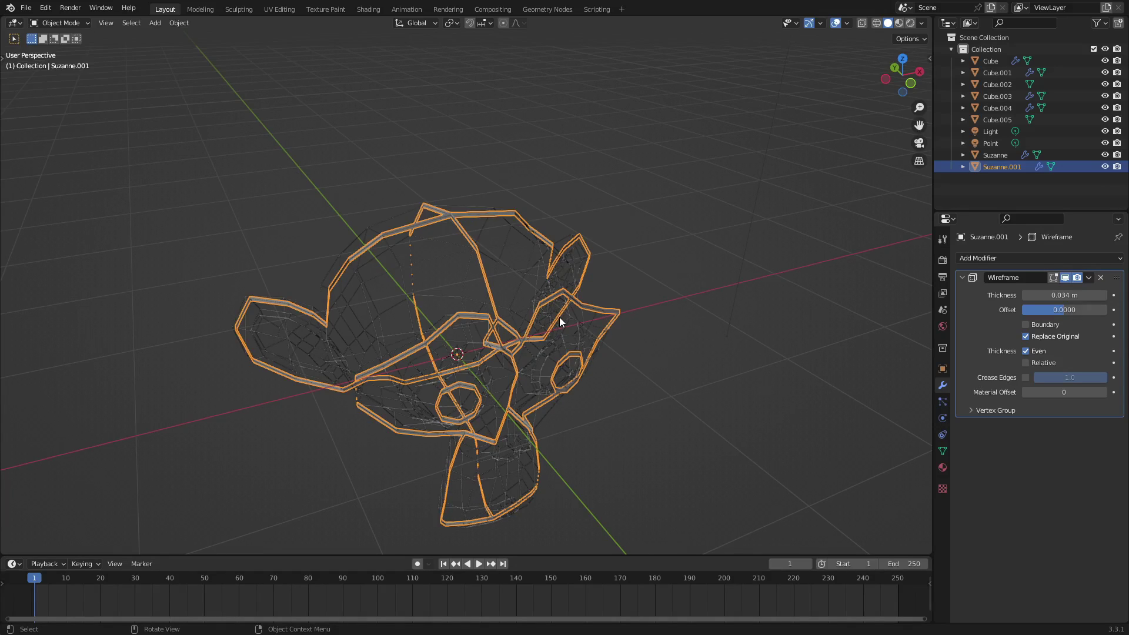
scroll(589, 384, up, 1)
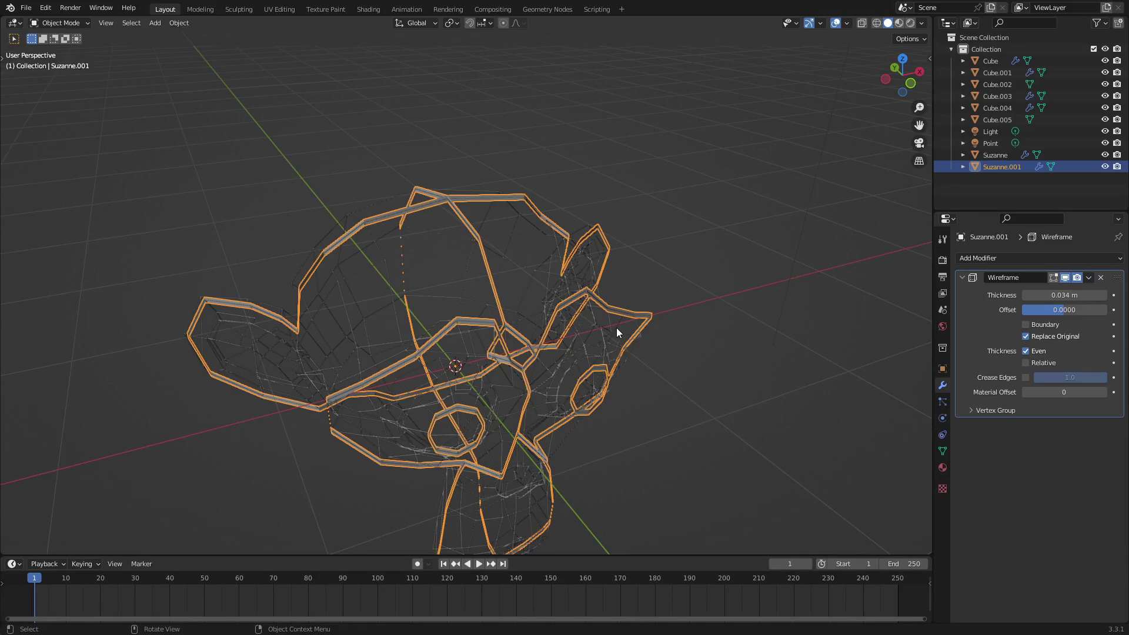
middle_drag(617, 327, 866, 391)
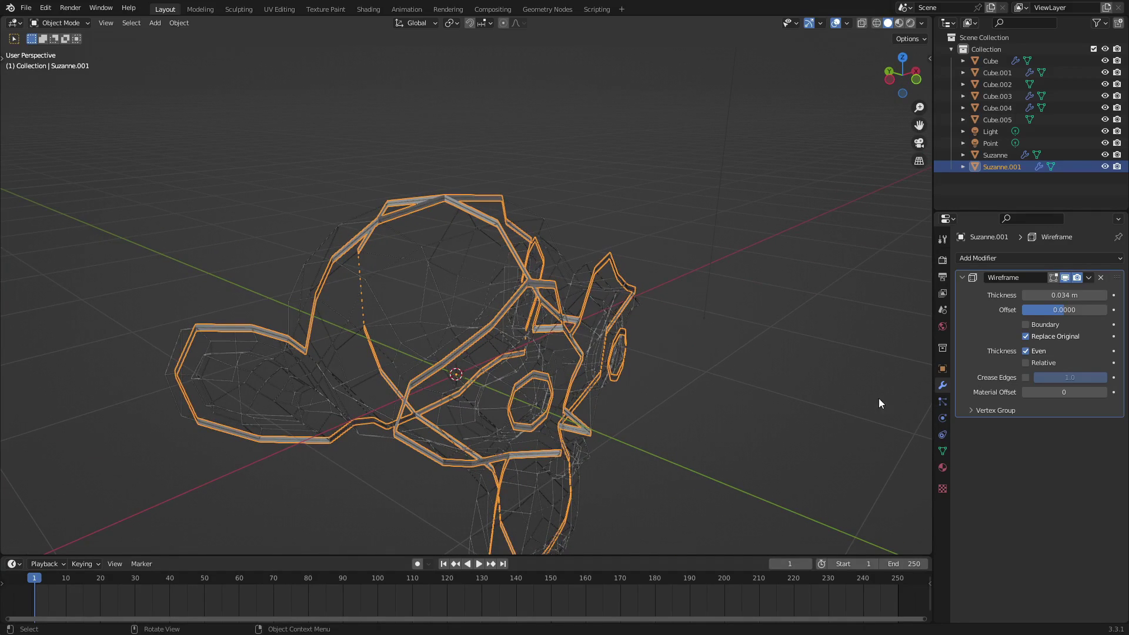
click(943, 467)
click(963, 307)
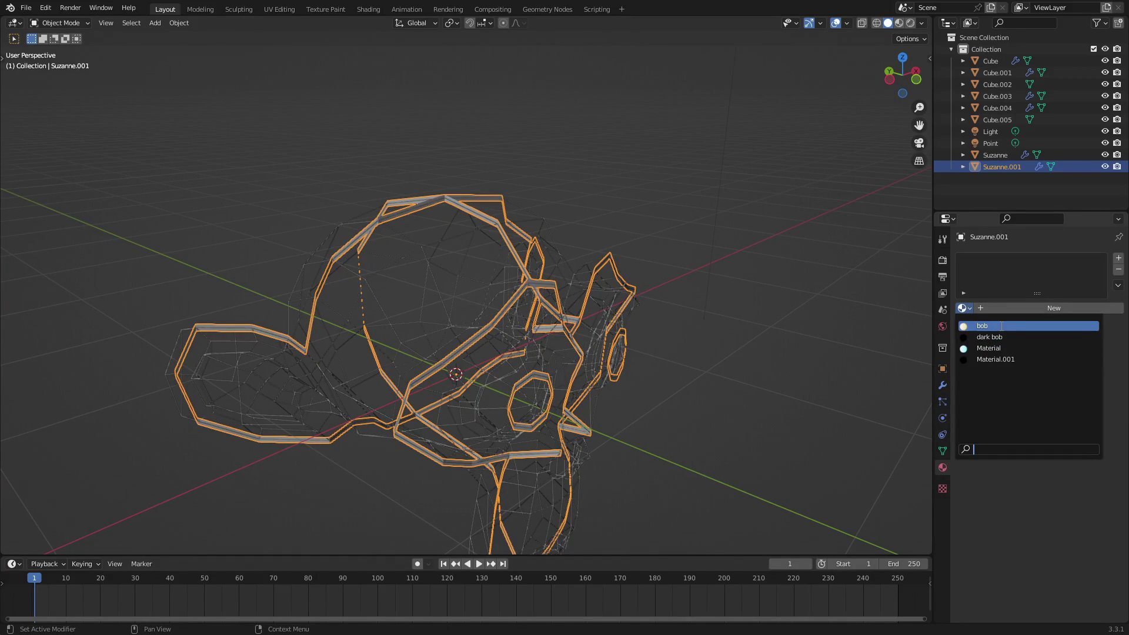
click(988, 348)
Step: Assign the same glowing "Material" to the thin-wireframe monkey head and switch the viewport to rendered shading
click(485, 280)
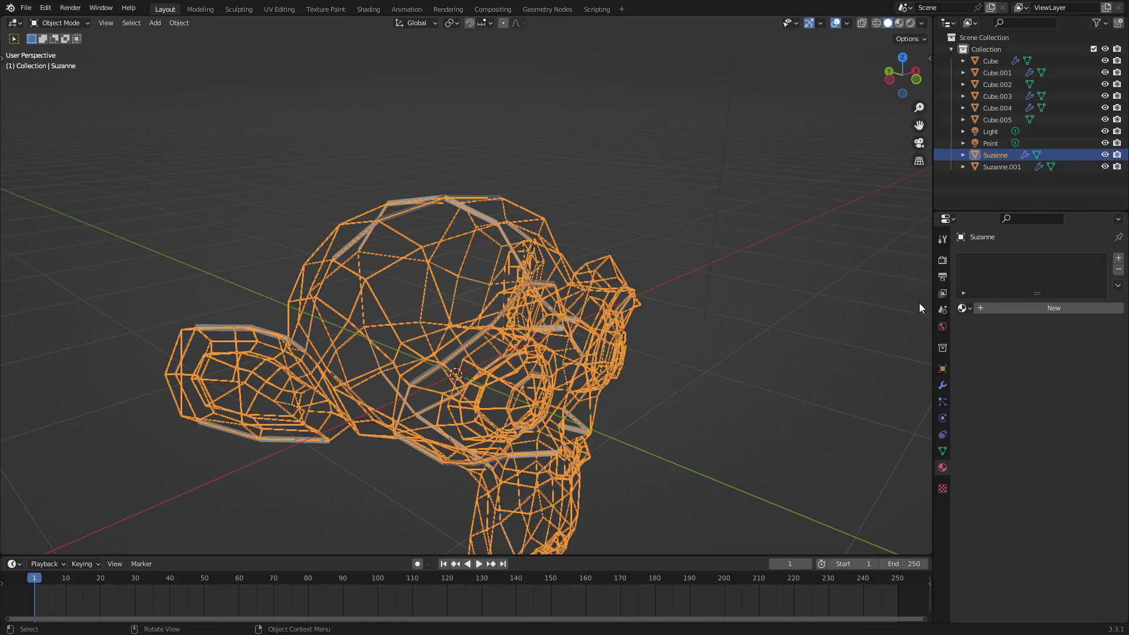
click(963, 308)
click(988, 348)
click(910, 24)
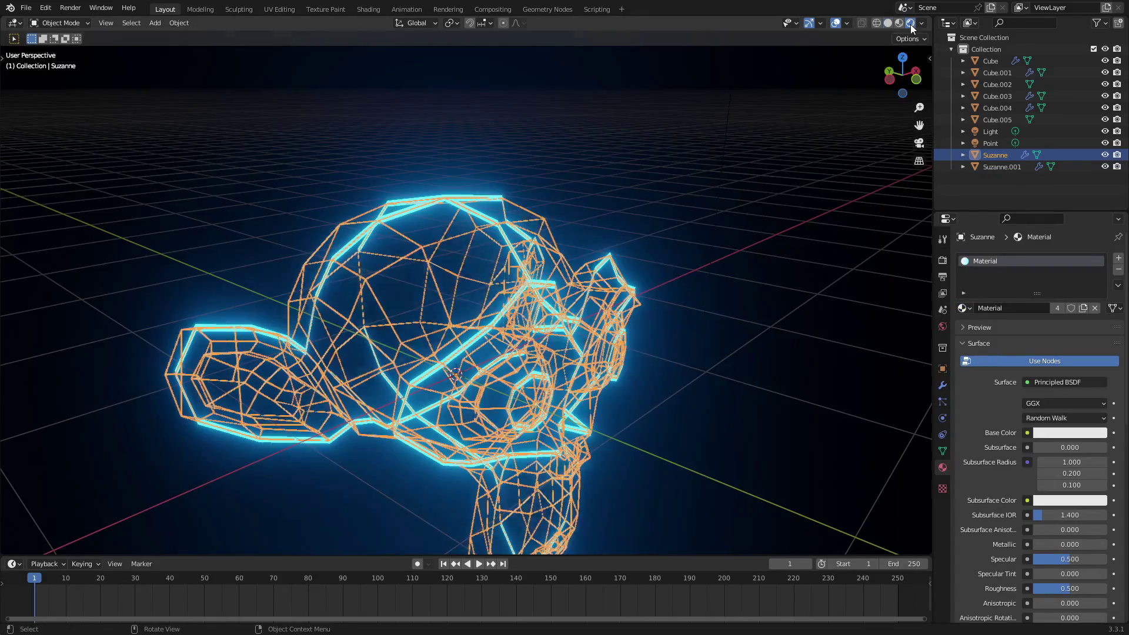
mouse_move(799, 274)
middle_down()
mouse_move(764, 290)
mouse_move(689, 283)
mouse_move(778, 299)
mouse_move(617, 341)
mouse_move(773, 361)
mouse_move(645, 375)
mouse_move(828, 23)
mouse_move(690, 227)
mouse_move(803, 54)
mouse_move(877, 32)
middle_up()
scroll(713, 311, down, 4)
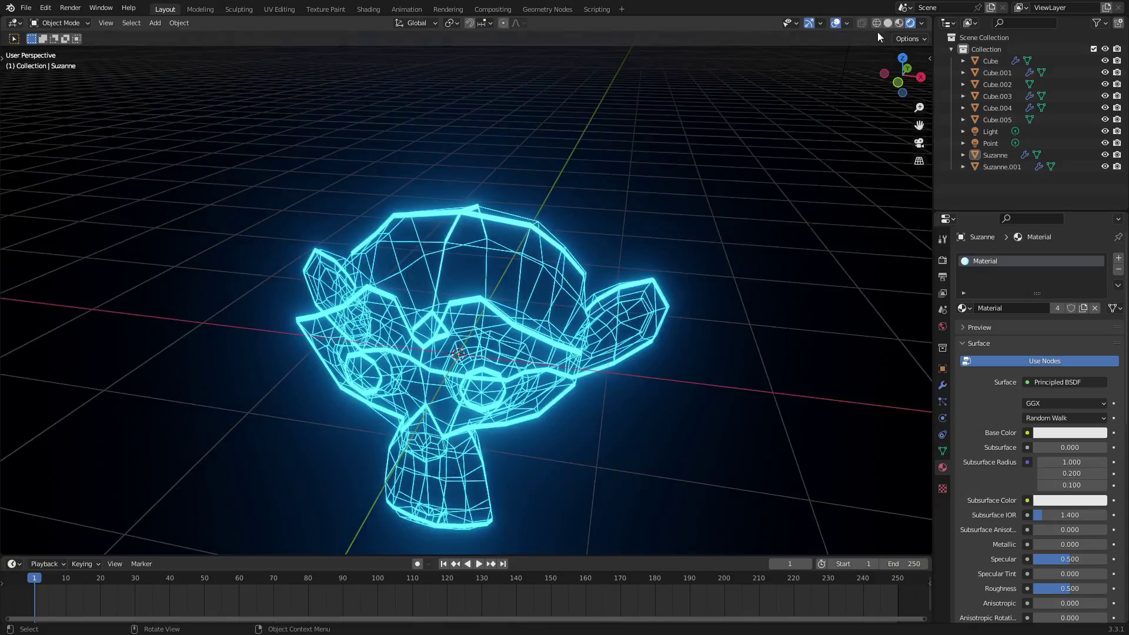
Step: Duplicate the thin-wireframe monkey head in place and remove the Wireframe modifier from the copy
click(527, 262)
scroll(541, 276, up, 5)
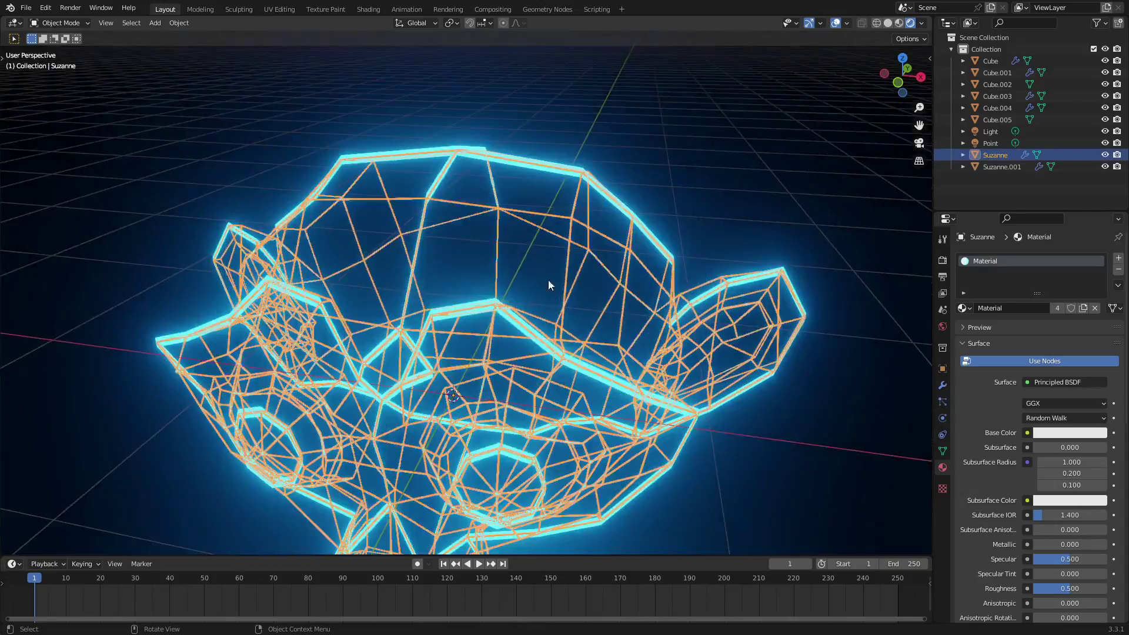
key(shift+d)
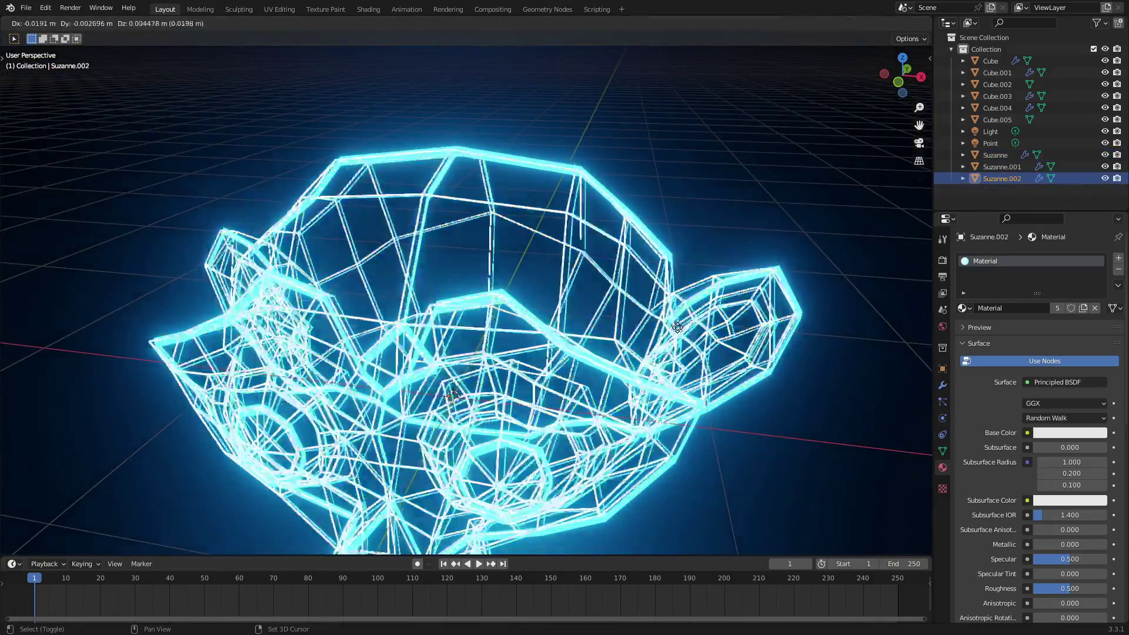
right_click(780, 217)
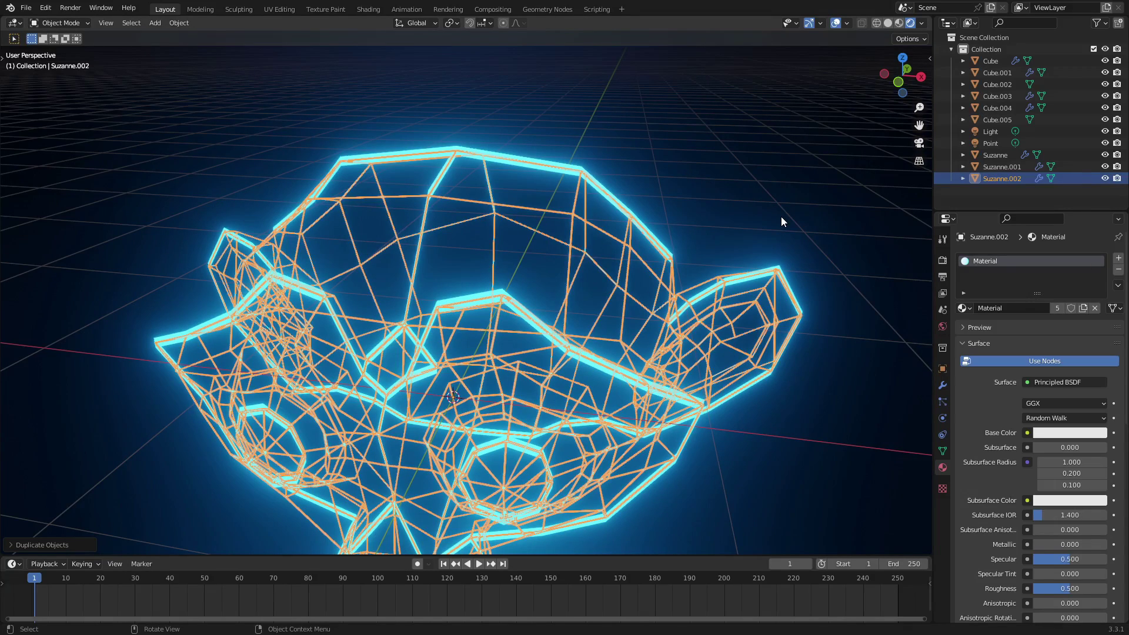
click(943, 386)
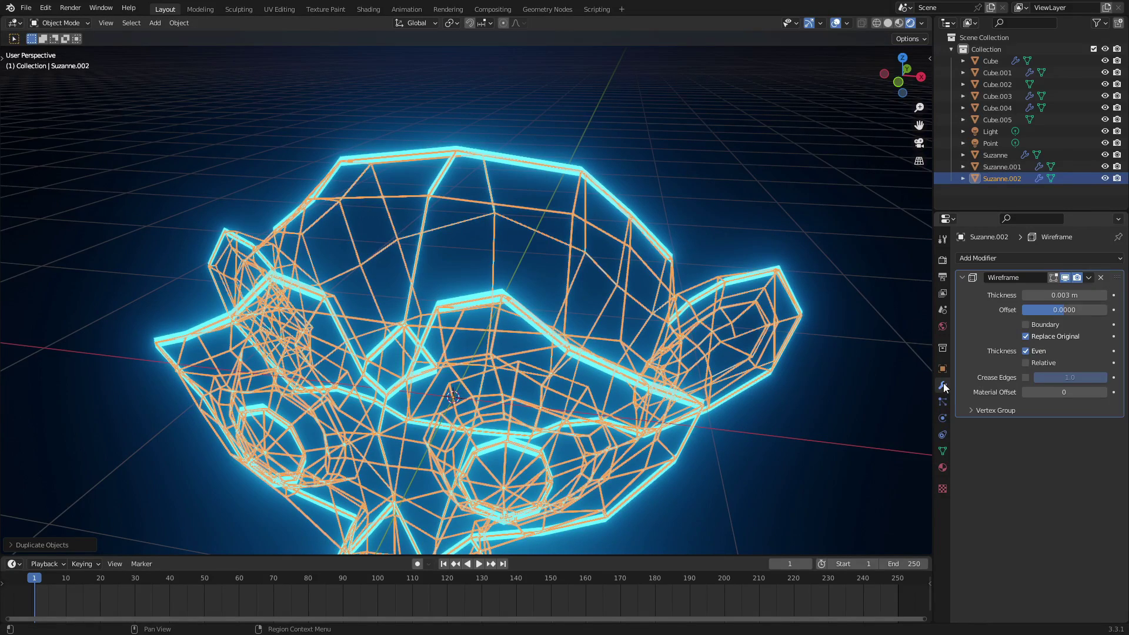
click(1101, 278)
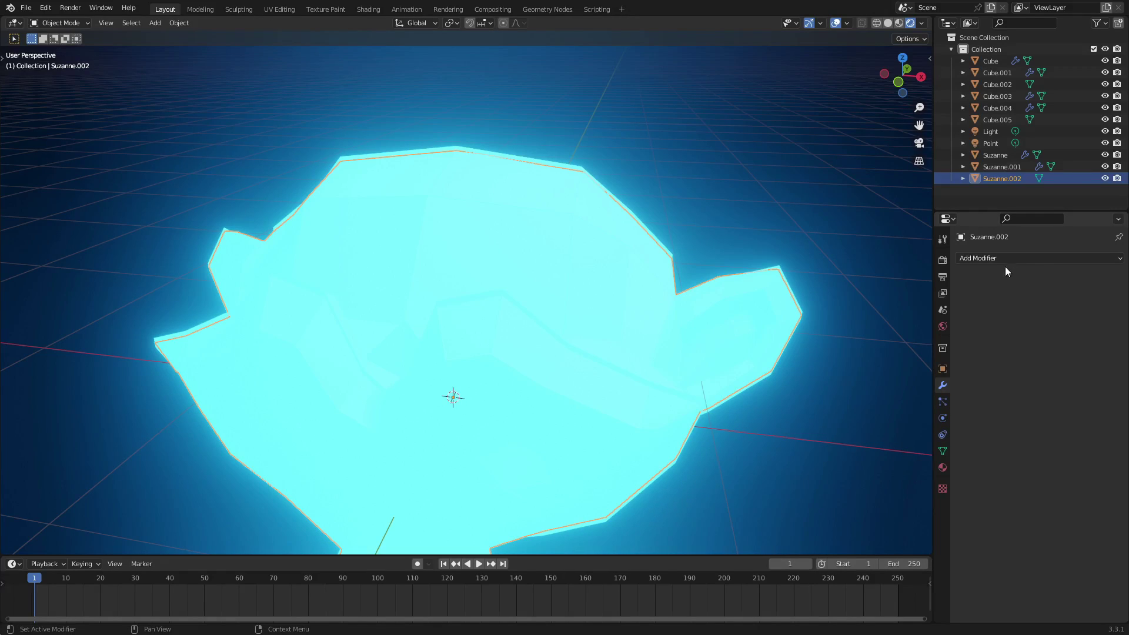
Step: Replace the solid monkey copy's material with the existing "dark bob" material and deselect everything
click(943, 468)
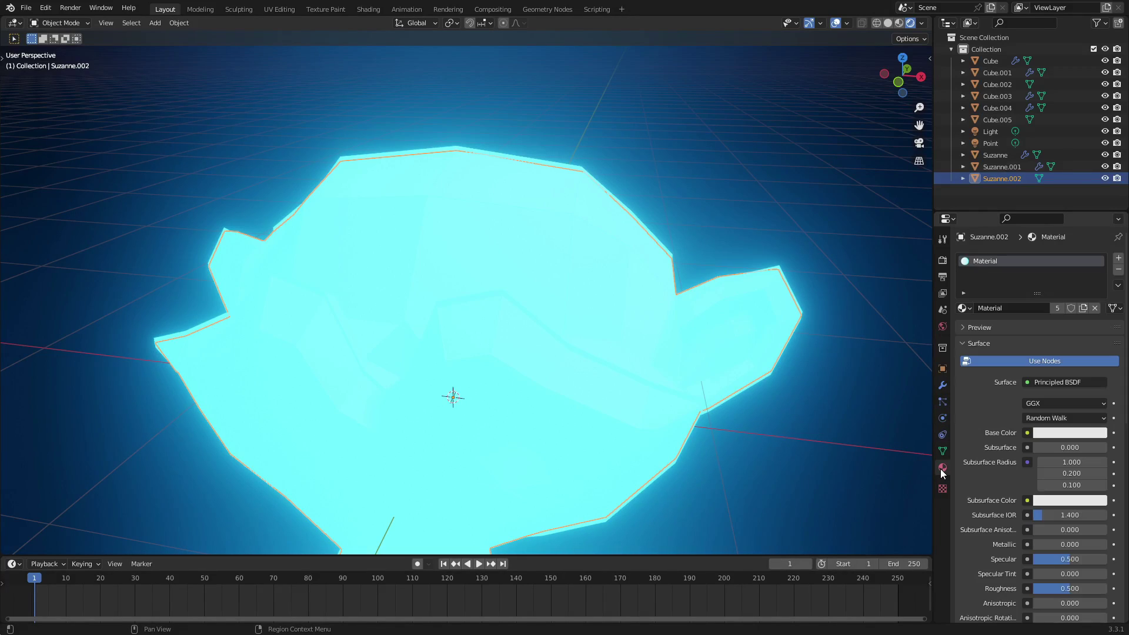
click(965, 308)
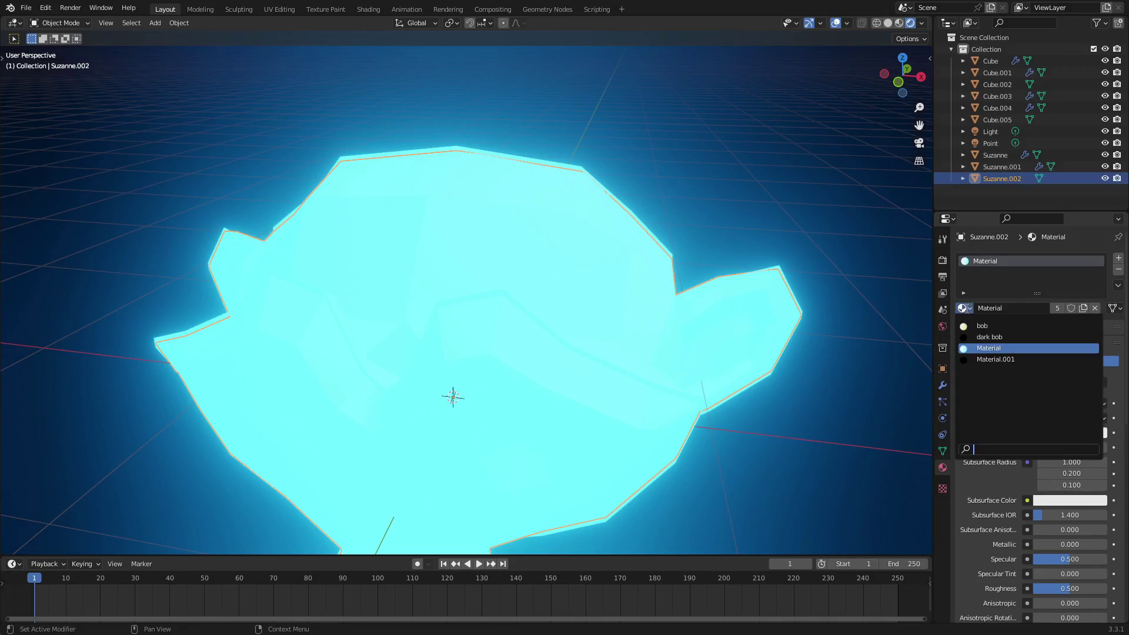
click(1005, 340)
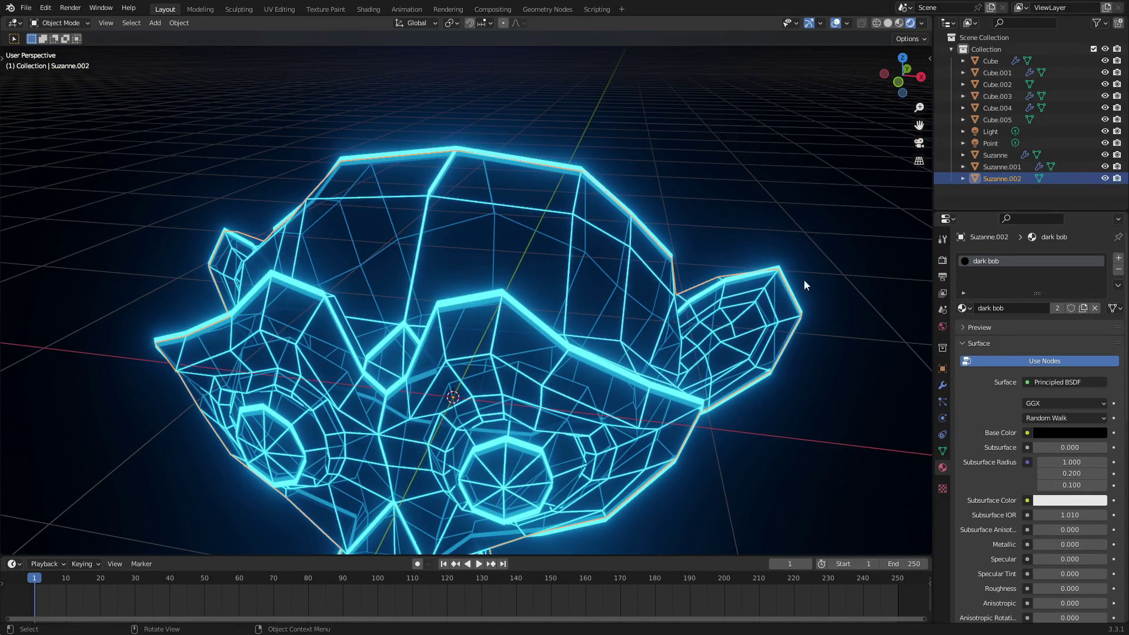
key(alt+a)
middle_drag(725, 390, 780, 413)
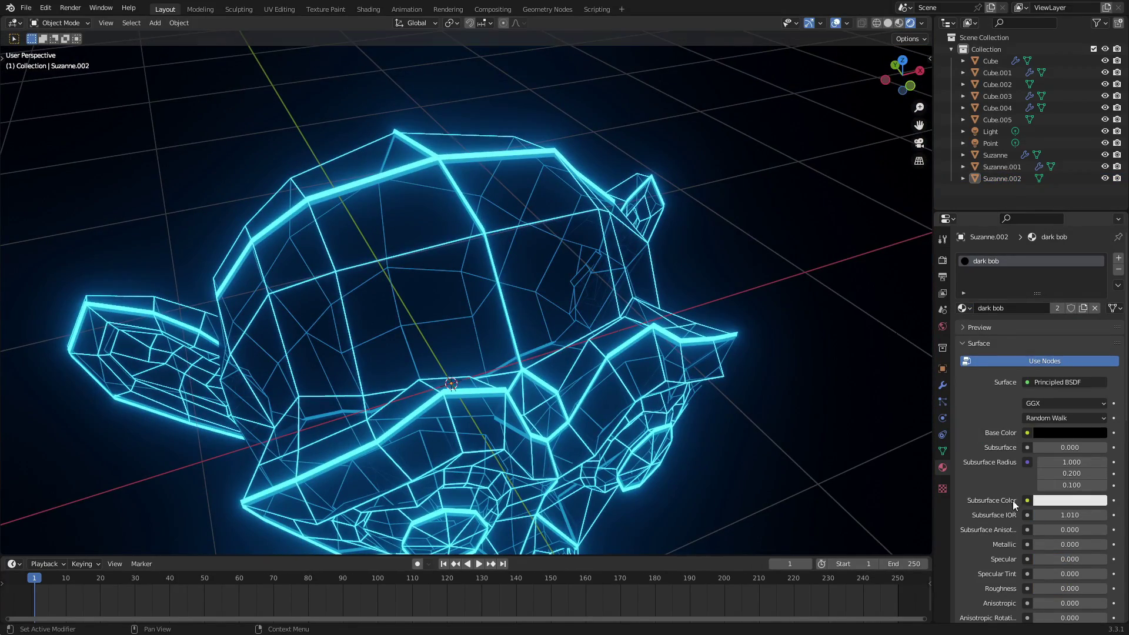
scroll(1007, 495, down, 7)
scroll(990, 520, down, 1)
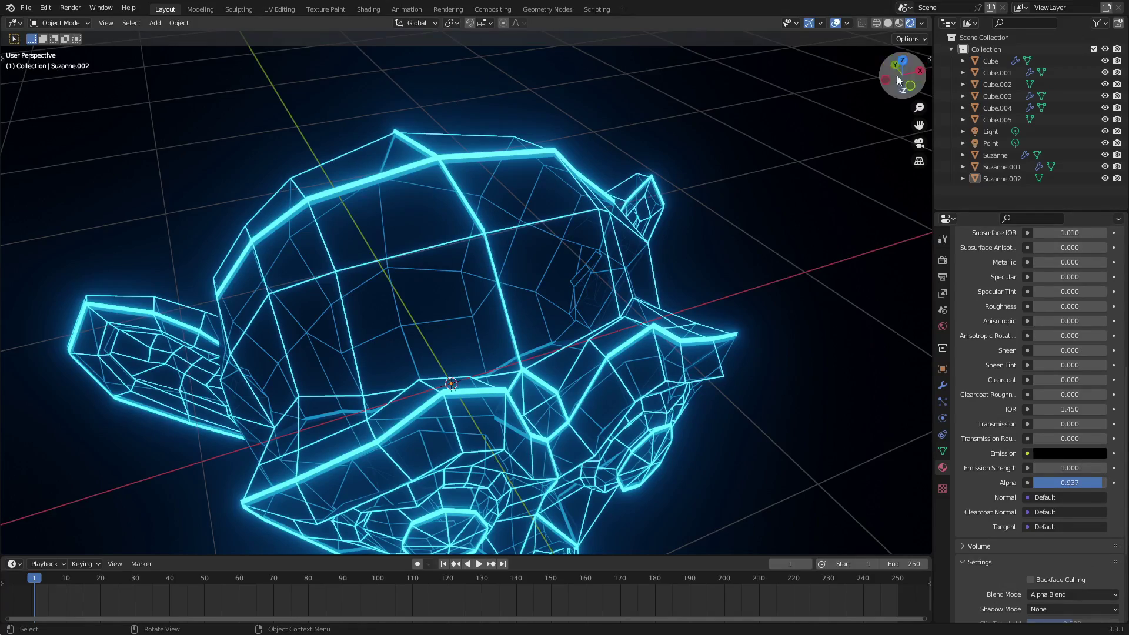
Step: Turn off the viewport overlays to view the glowing monkey head without grid and axis lines
click(834, 23)
scroll(791, 257, down, 3)
middle_drag(791, 257, 706, 395)
scroll(753, 284, down, 3)
scroll(672, 352, up, 2)
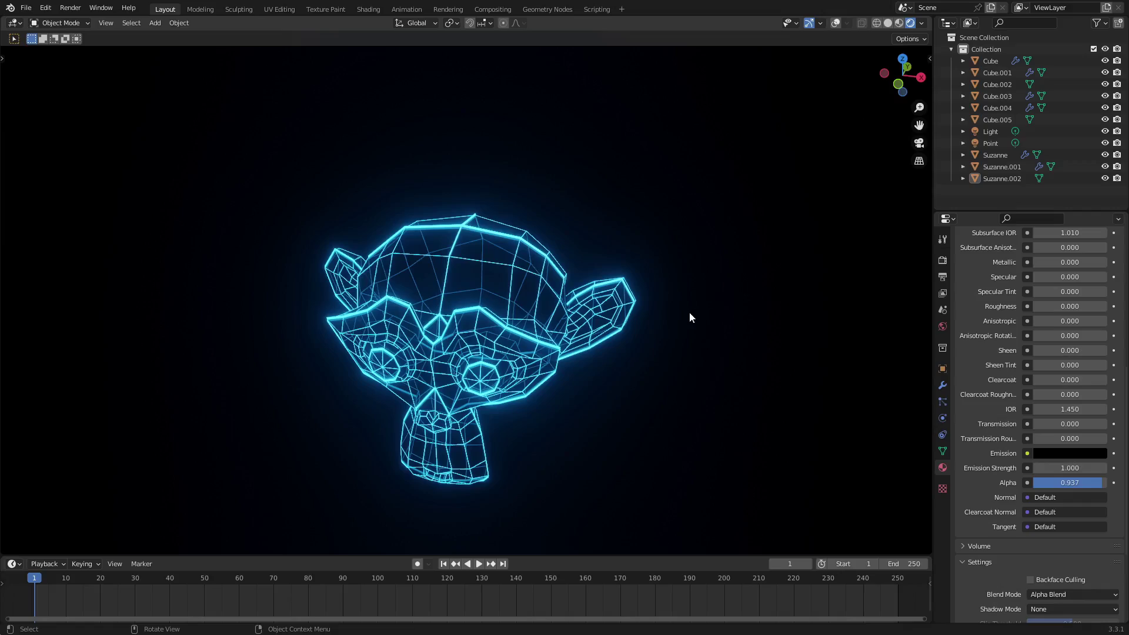
Step: Examine the glowing monkey head and the neon cubes from several angles and distances
key(KP_5)
middle_drag(679, 302, 429, 298)
middle_drag(521, 356, 763, 318)
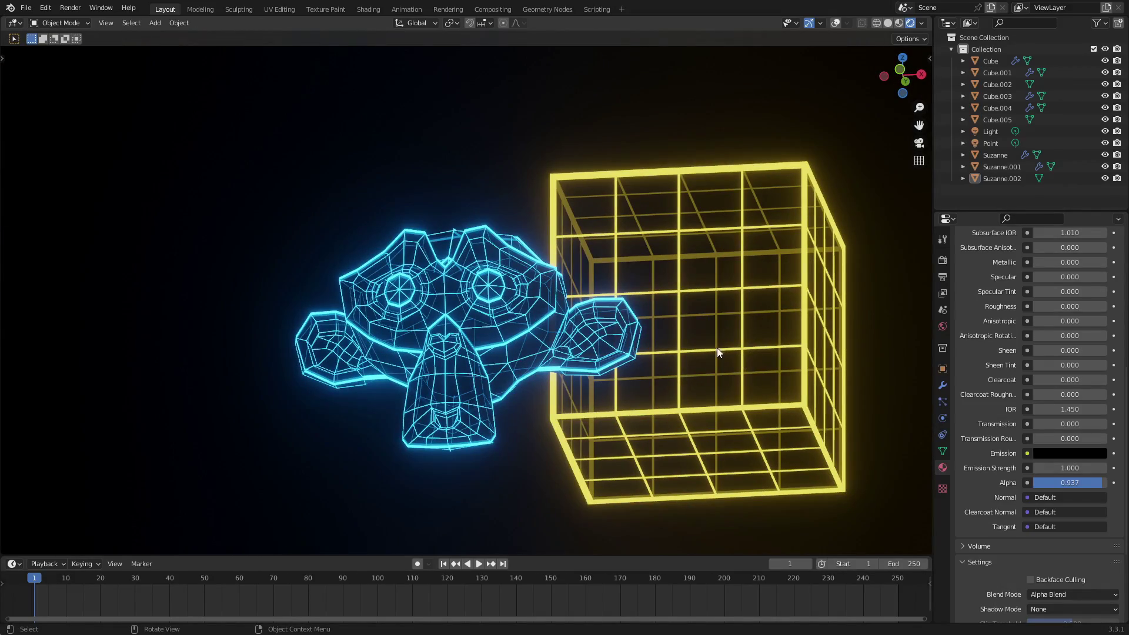
scroll(676, 340, down, 4)
middle_drag(676, 340, 806, 383)
middle_drag(455, 176, 394, 180)
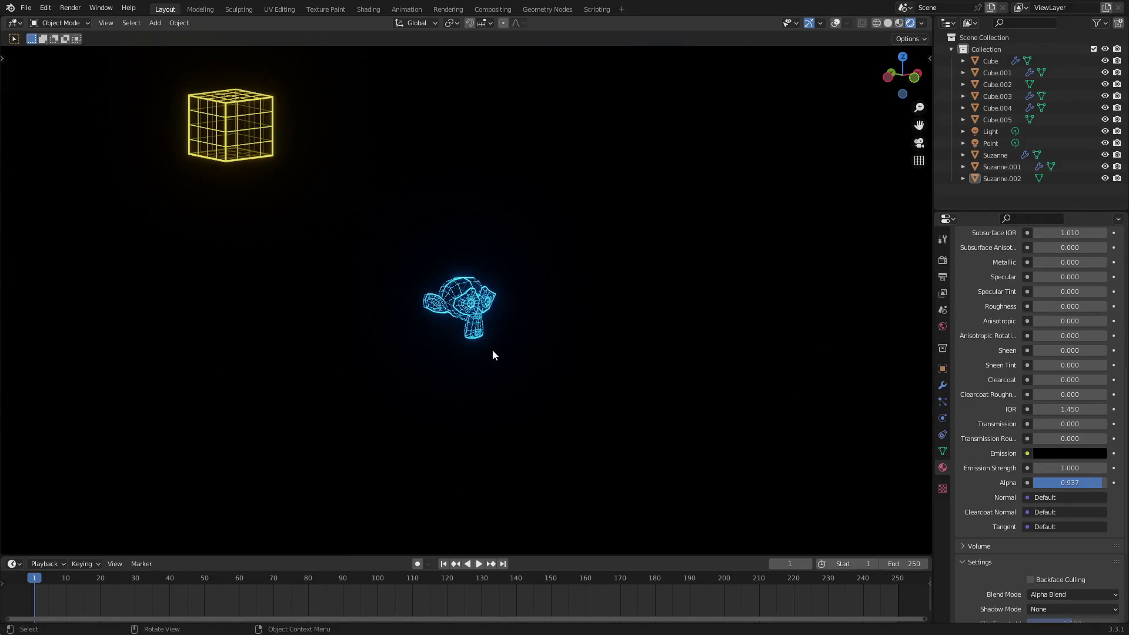
scroll(492, 350, up, 5)
middle_drag(491, 350, 769, 419)
middle_drag(665, 388, 770, 353)
scroll(675, 338, down, 8)
shift+middle_drag(682, 297, 631, 340)
shift+middle_drag(497, 263, 389, 343)
shift+middle_drag(789, 186, 677, 199)
scroll(797, 162, down, 3)
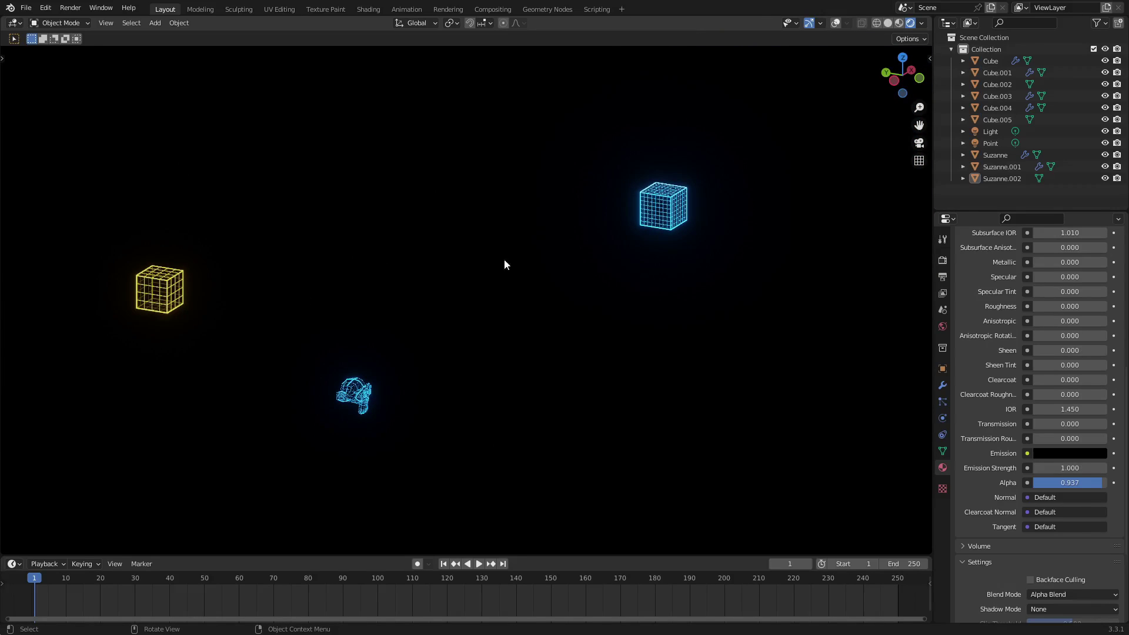
middle_drag(376, 400, 306, 414)
shift+middle_drag(350, 404, 571, 300)
scroll(414, 375, up, 4)
scroll(571, 340, up, 3)
scroll(572, 340, up, 2)
shift+middle_drag(693, 341, 542, 287)
scroll(490, 351, up, 2)
click(506, 302)
scroll(506, 300, down, 4)
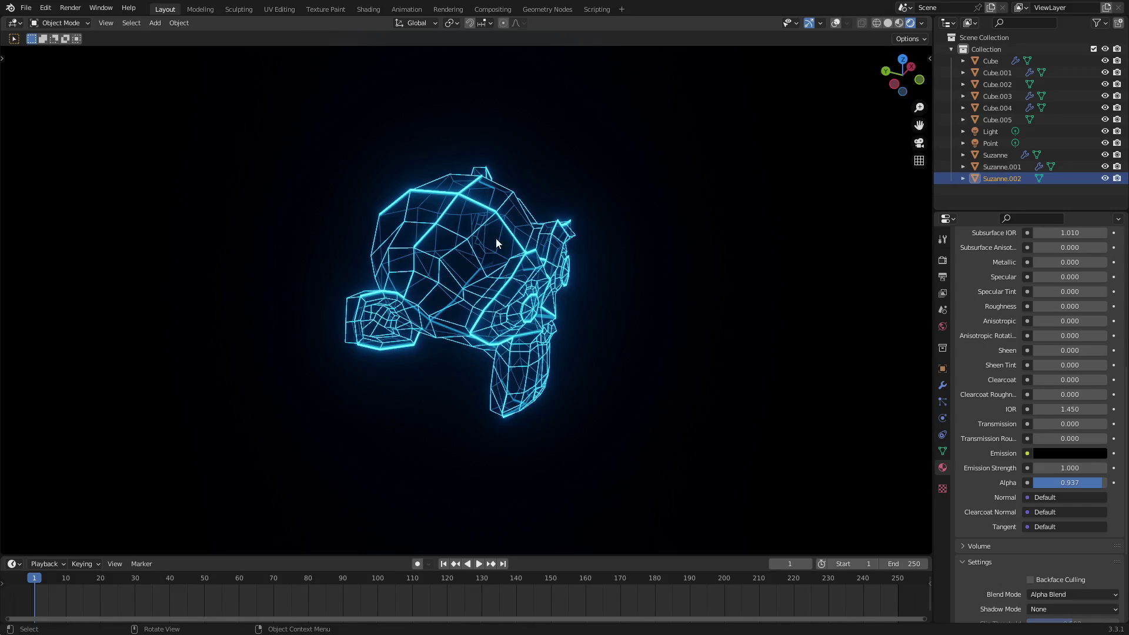
scroll(446, 242, up, 3)
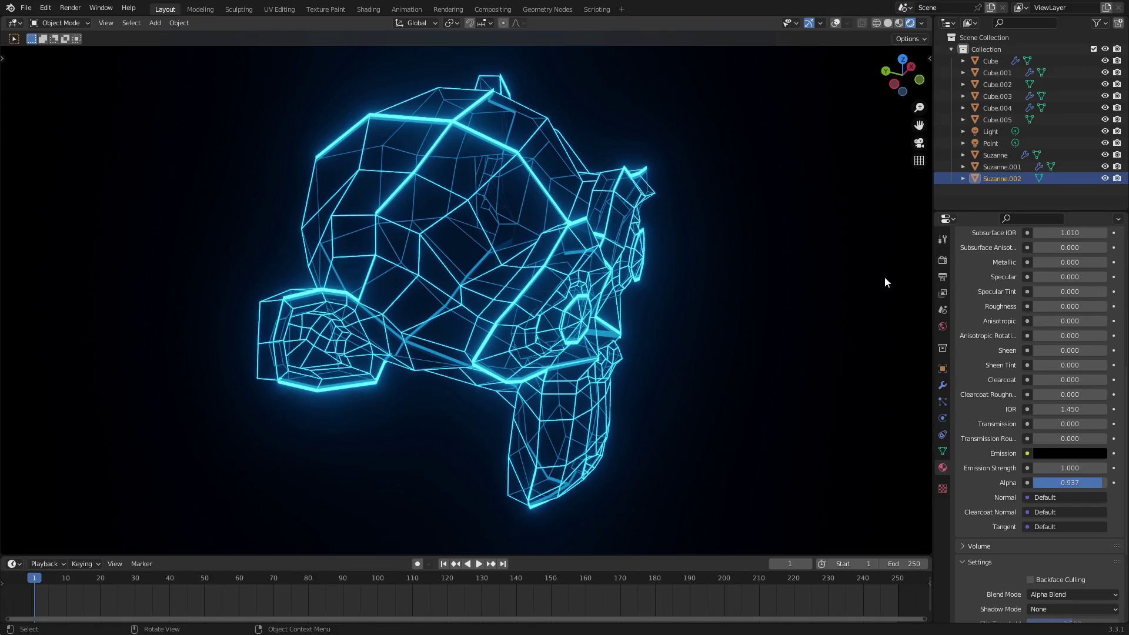
Step: Check the Bloom option in the Eevee render settings and view the monkey head from the front
click(942, 259)
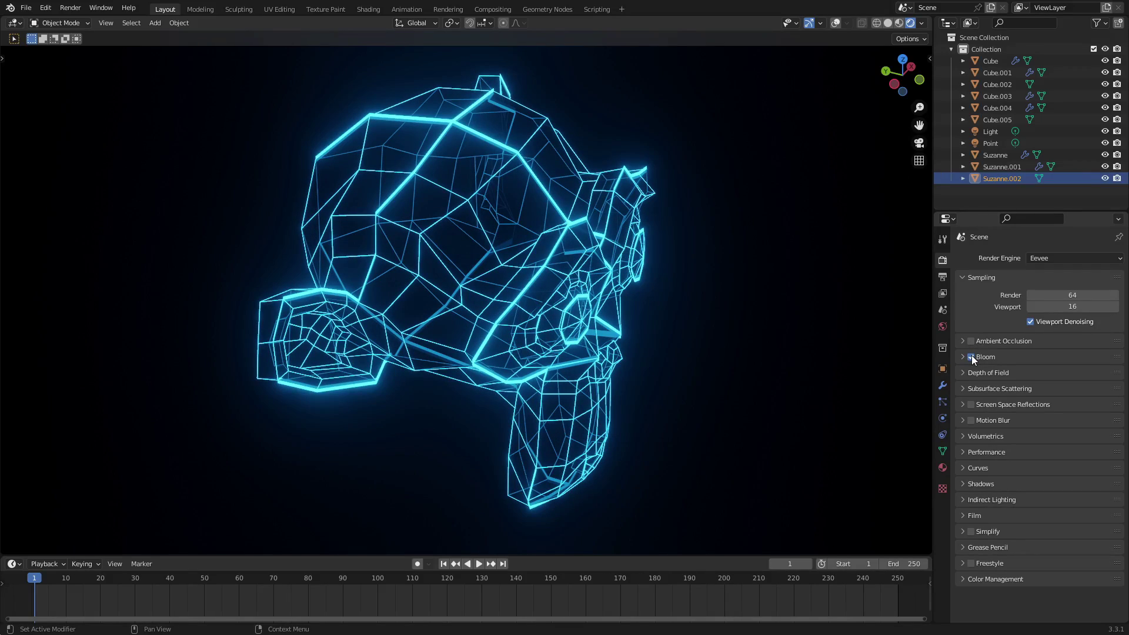
scroll(817, 403, down, 3)
middle_drag(787, 422, 662, 437)
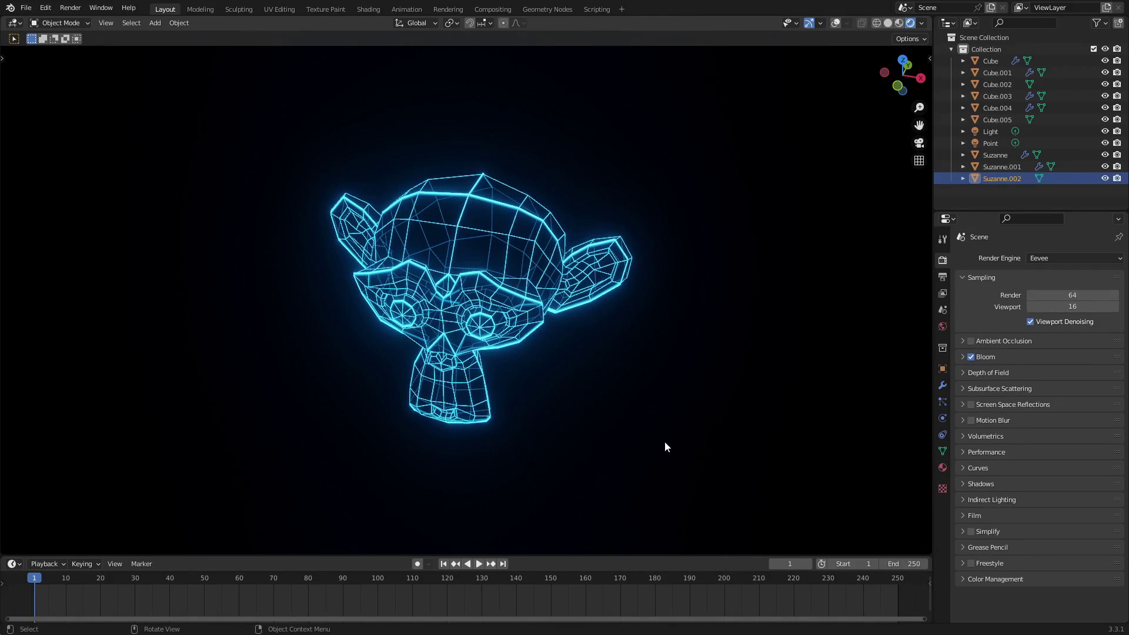